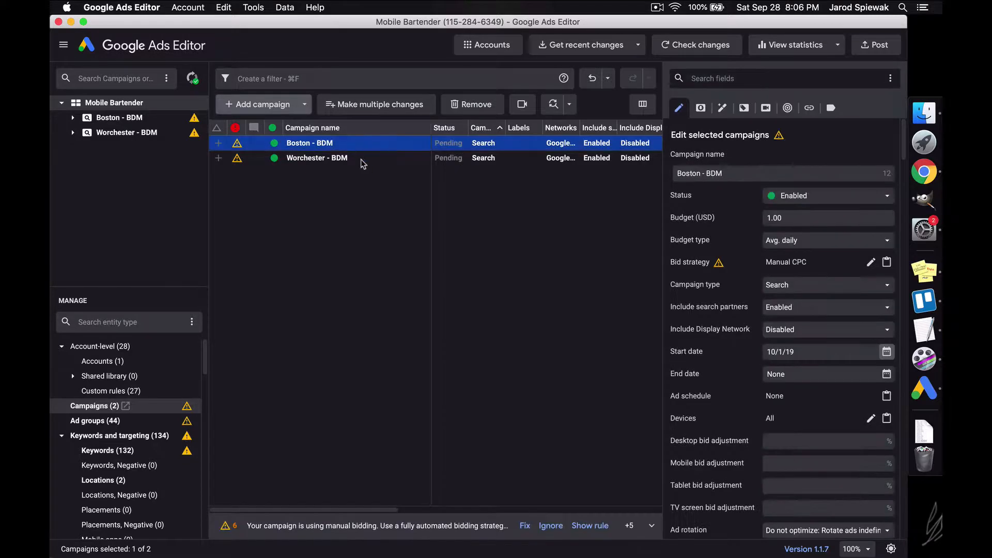
Set the Boston - BDM and Worchester - BDM campaigns to Paused together, and undo the status change
shift+click(364, 161)
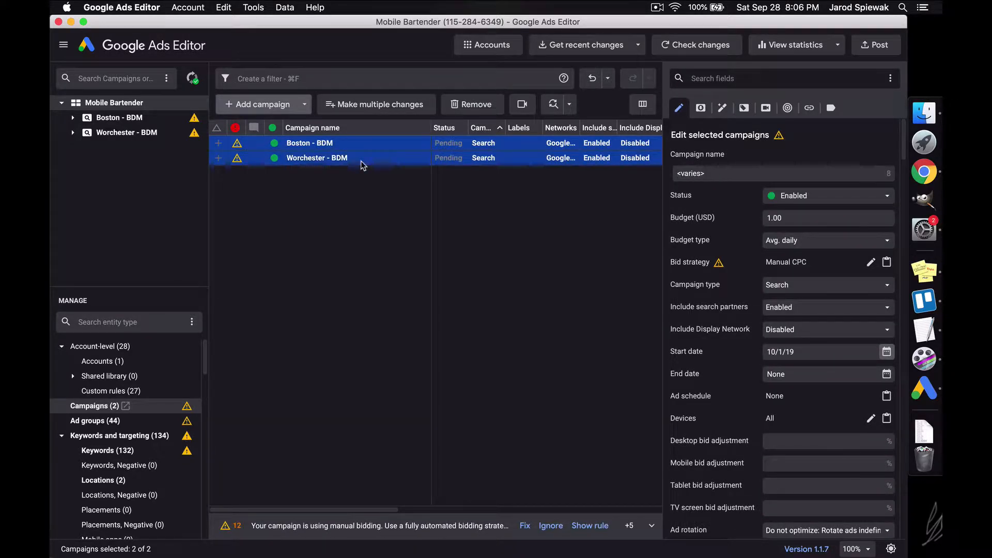
click(796, 196)
key(Return)
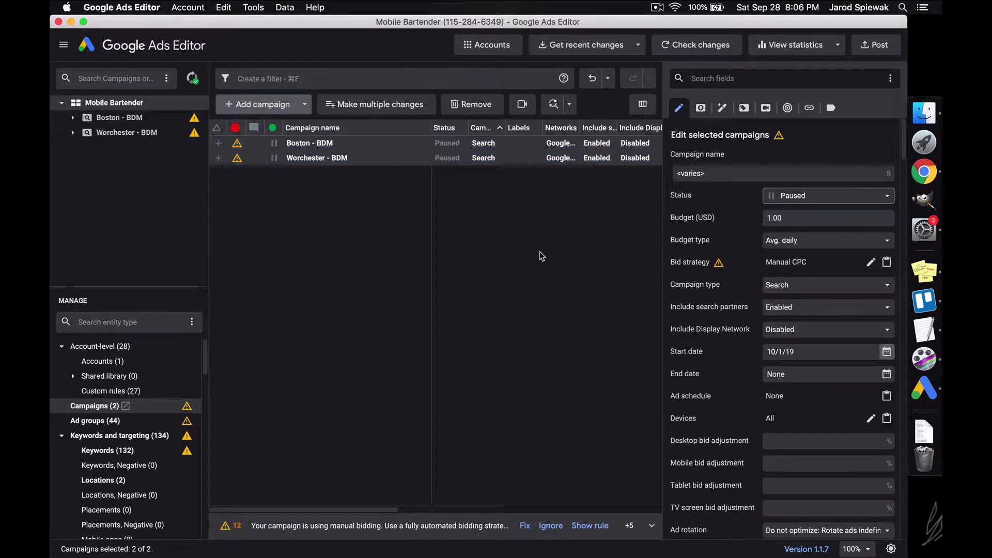
click(540, 255)
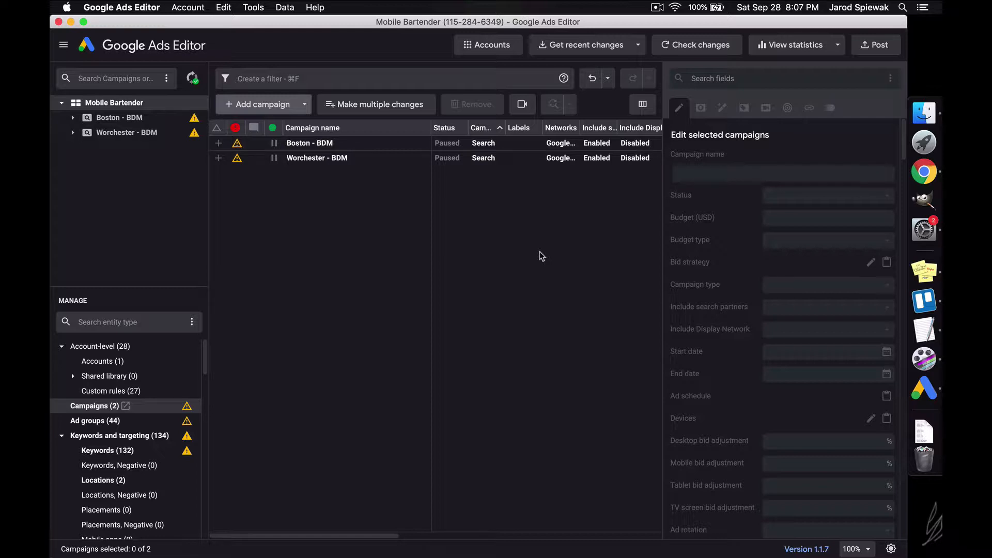
key(super+z)
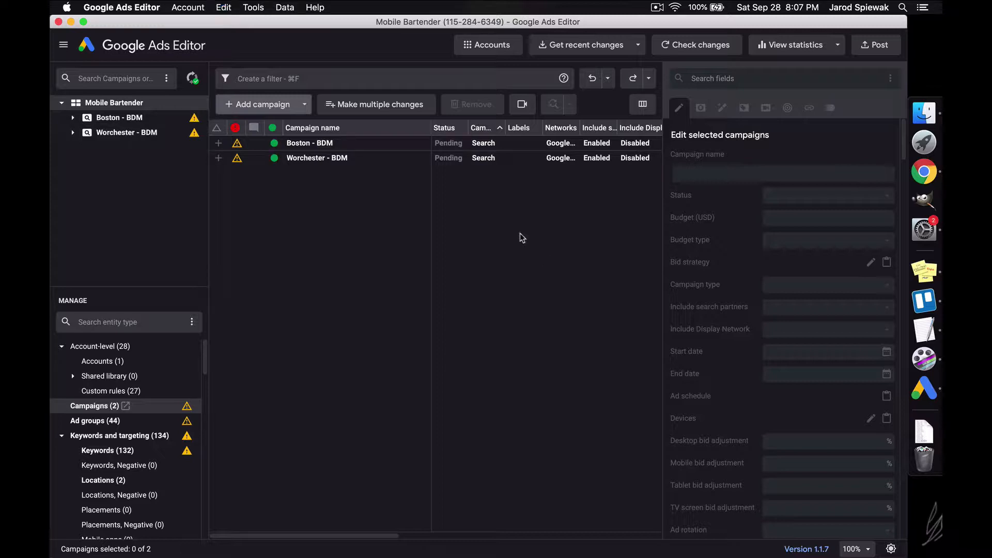
click(381, 156)
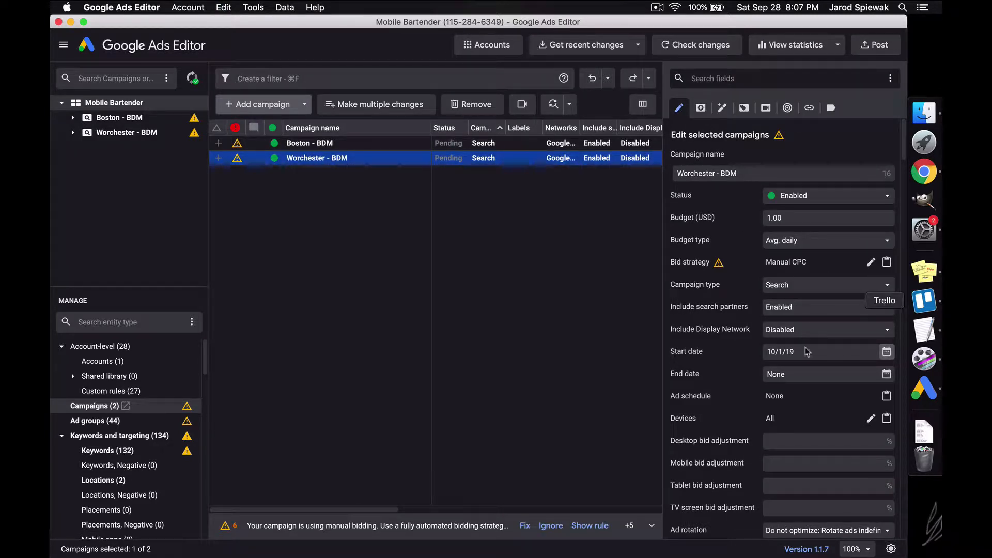
click(385, 144)
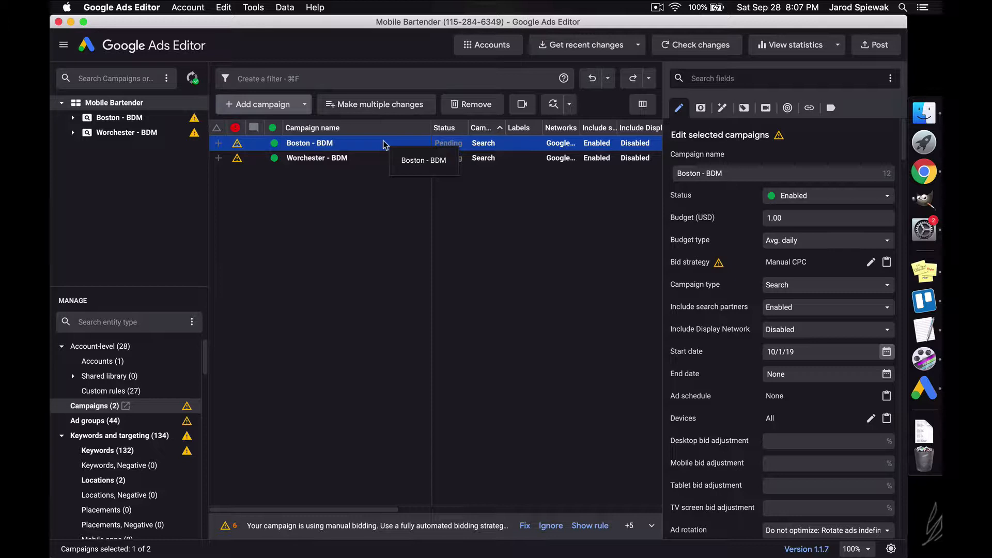
click(342, 310)
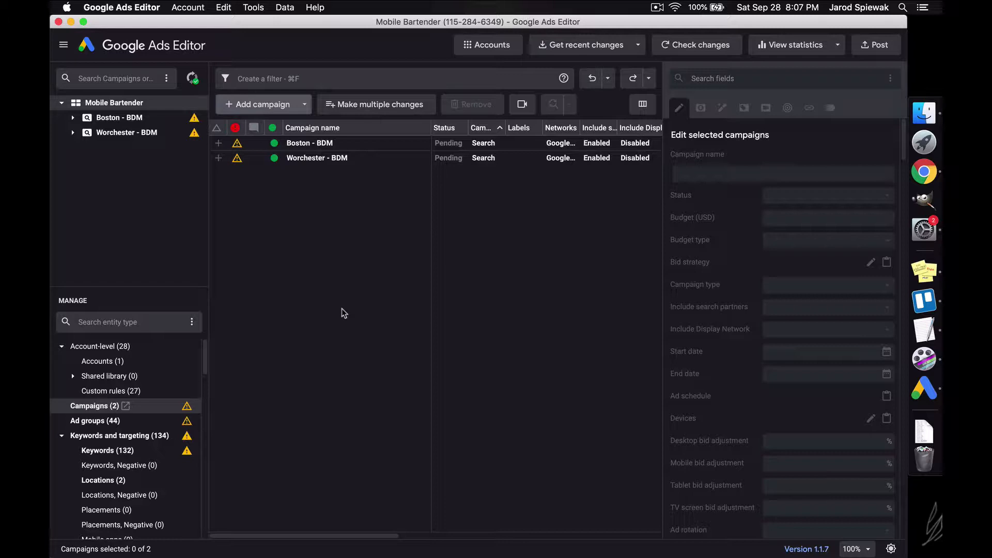
click(367, 144)
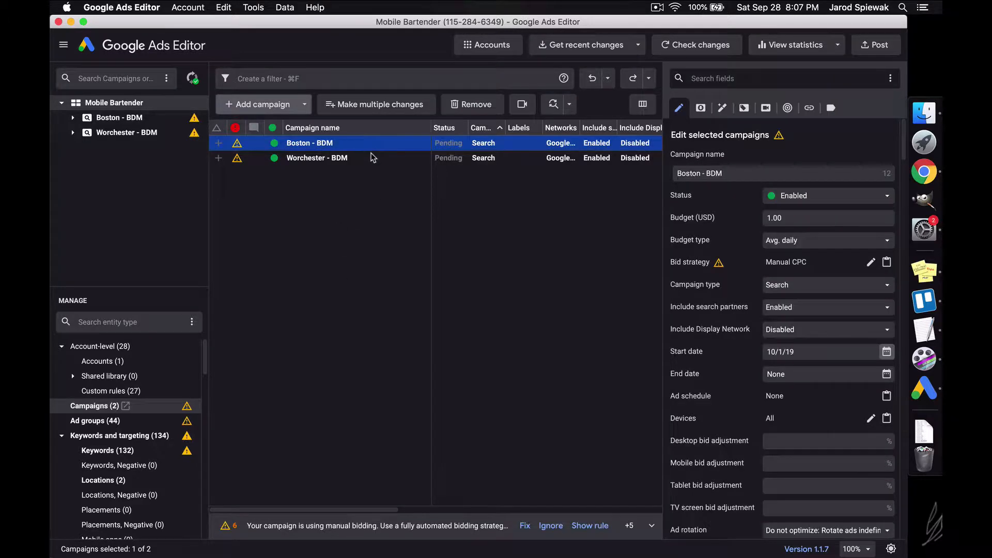
click(373, 157)
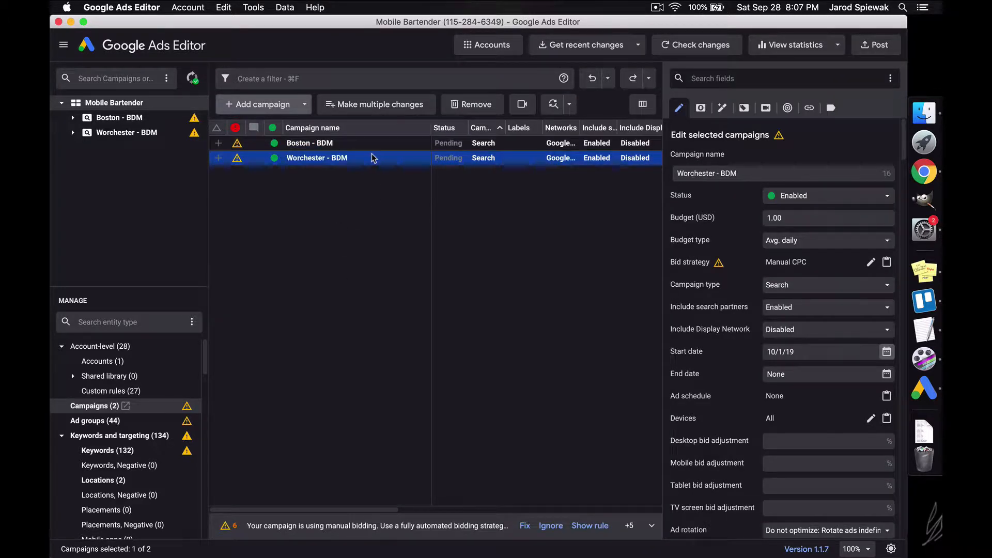
click(371, 299)
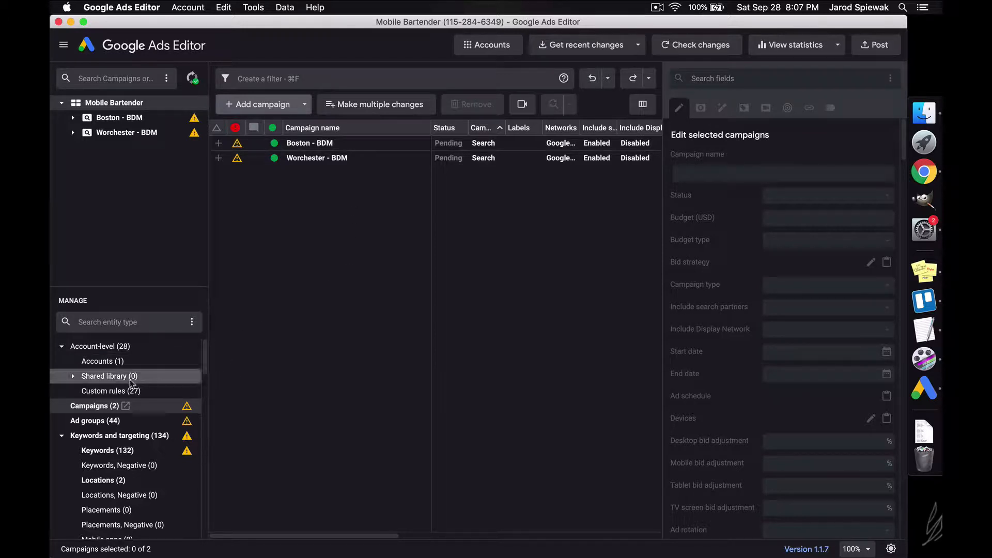
Expand the account-level shared library and add a new shared callout extension
click(72, 376)
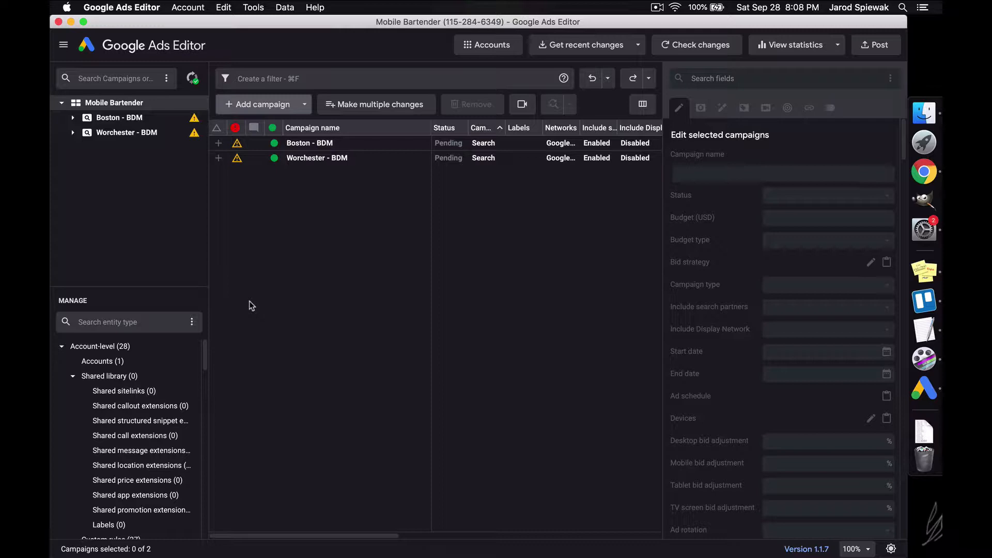
click(149, 392)
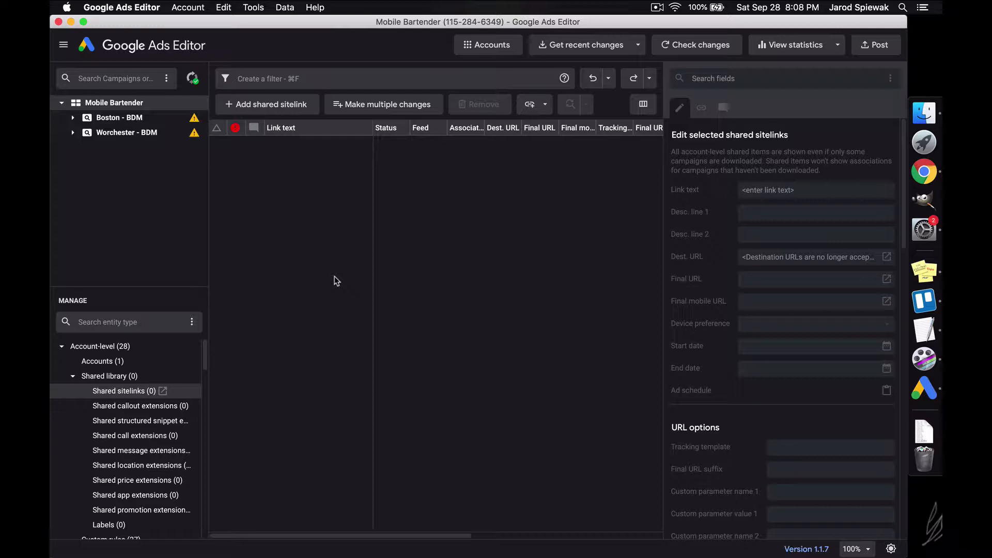
click(130, 411)
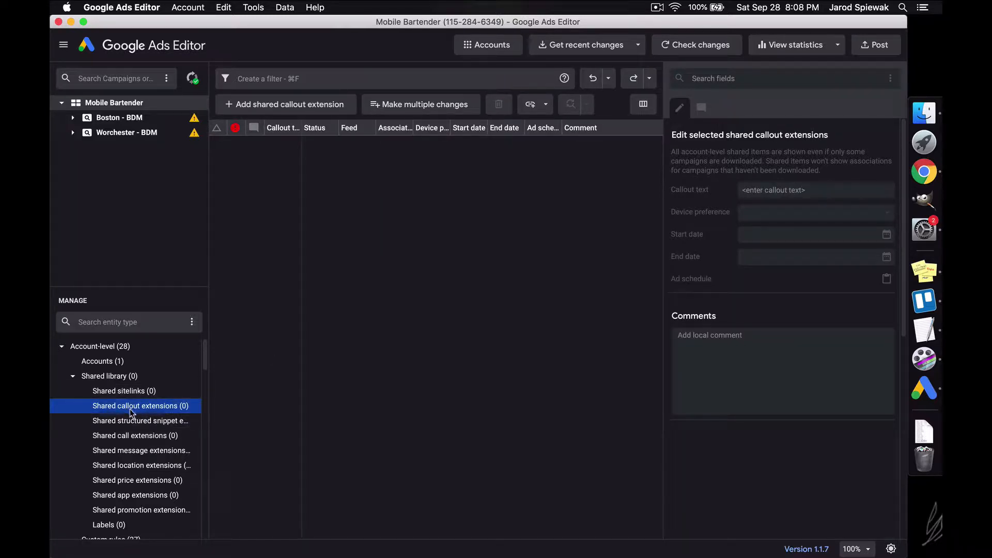
click(287, 106)
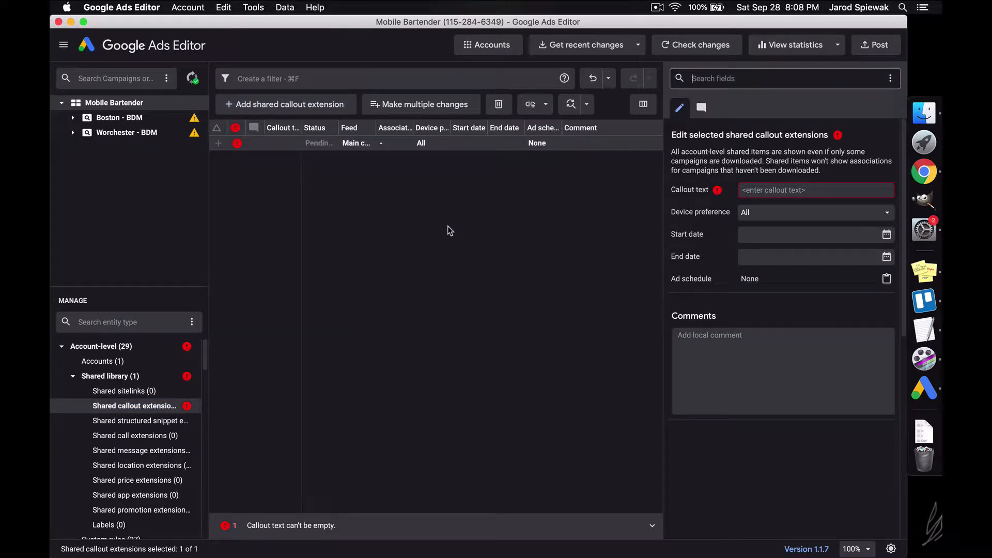
Set the new callout extension's text to "Award Winning Bartender"
click(767, 193)
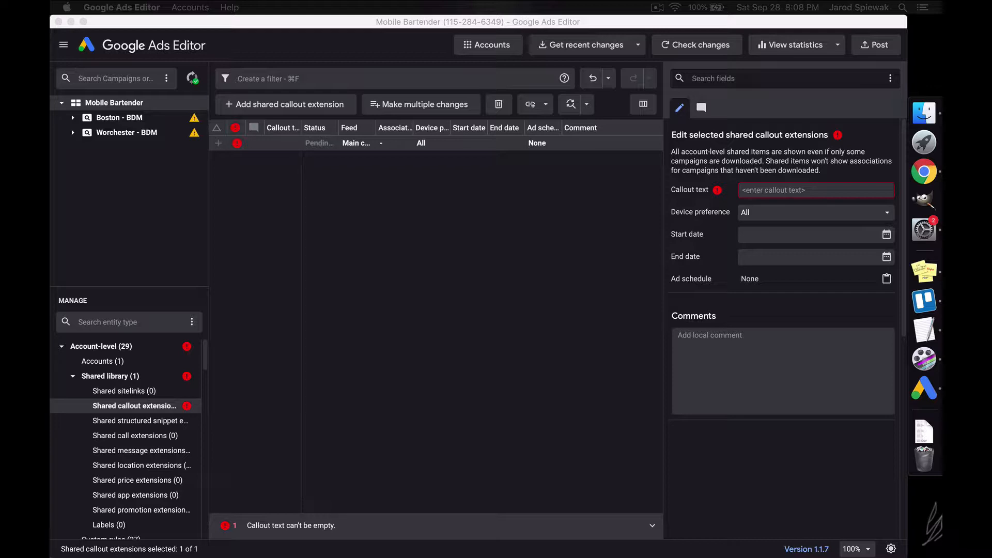
click(835, 190)
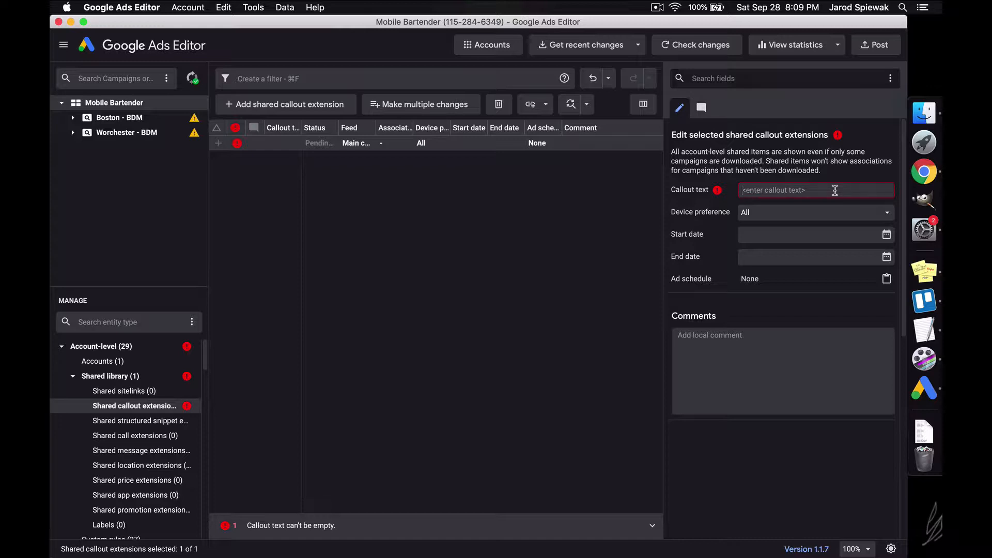
text(Awa)
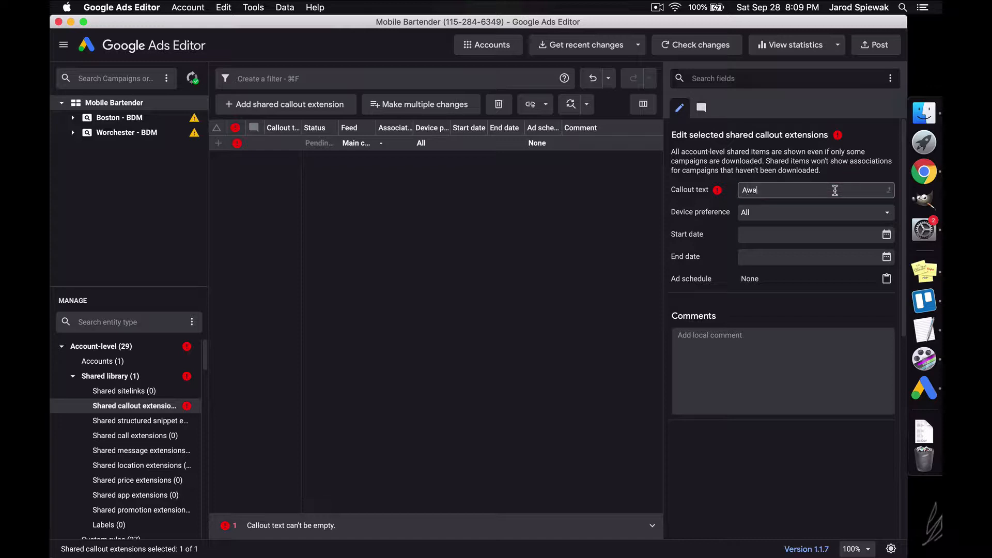
text(rd Winning Bartender and)
key(BackSpace)
key(BackSpace)
key(BackSpace)
key(BackSpace)
key(BackSpace)
text(r)
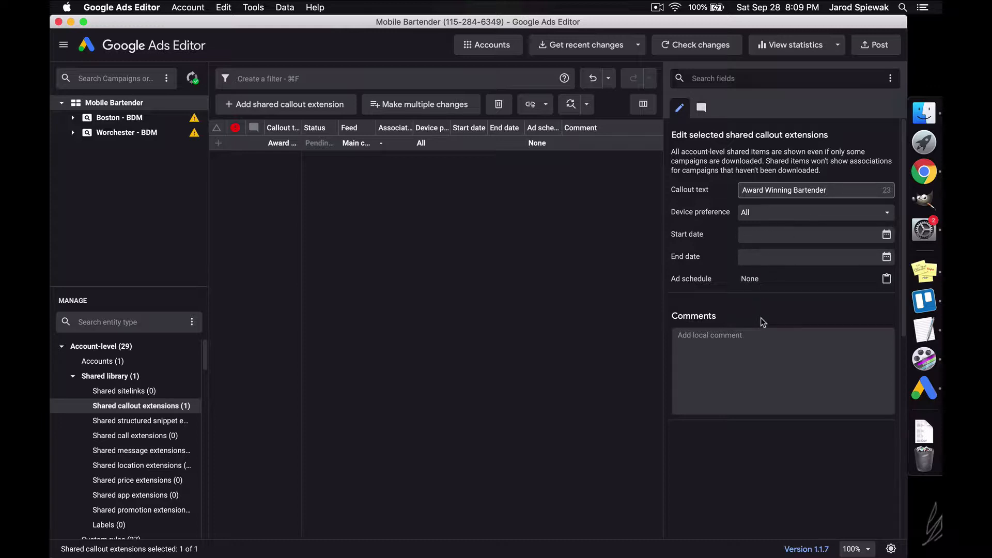
click(377, 278)
Duplicate the "Award Winning Bartender" callout extension until there are four identical entries
click(337, 144)
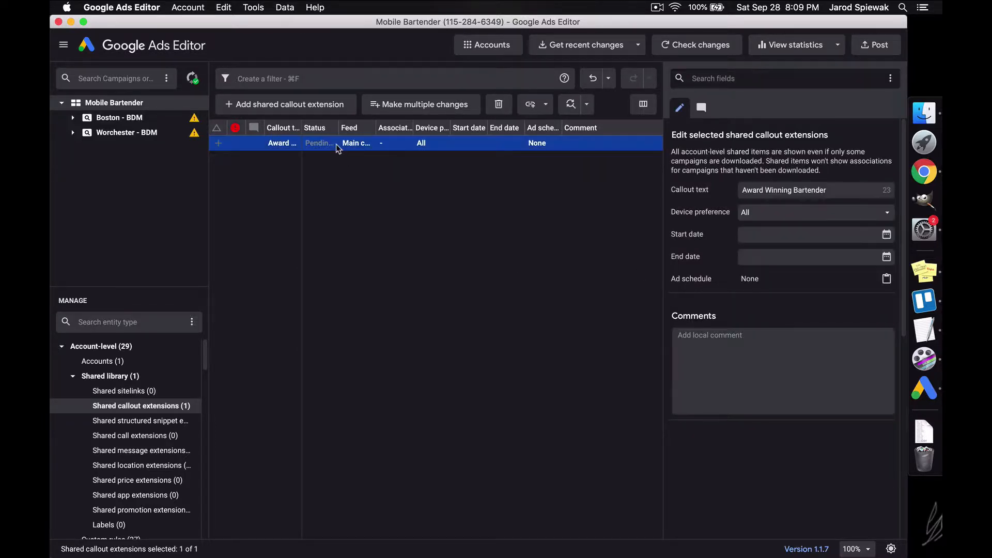
key(super+c)
key(super+v)
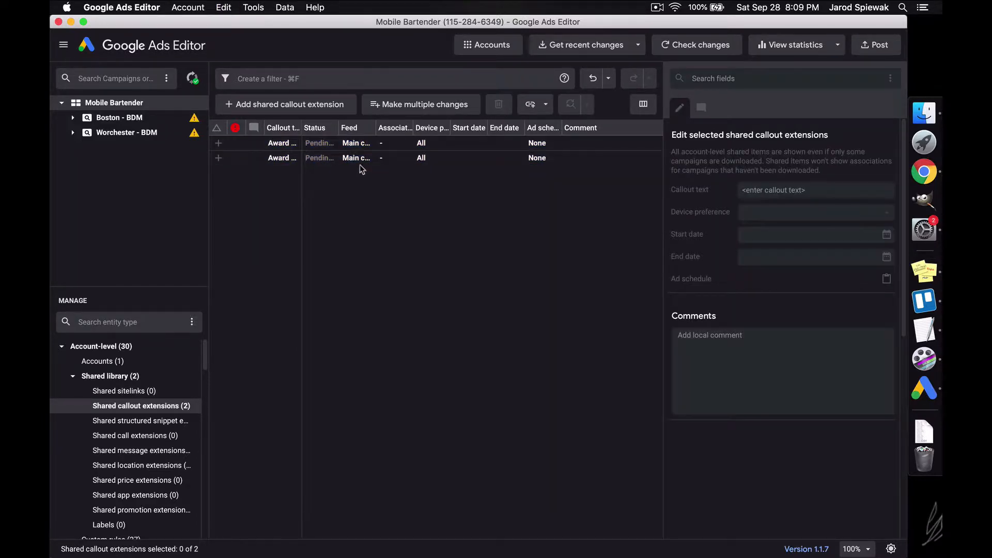
click(370, 201)
key(super+a)
key(super+c)
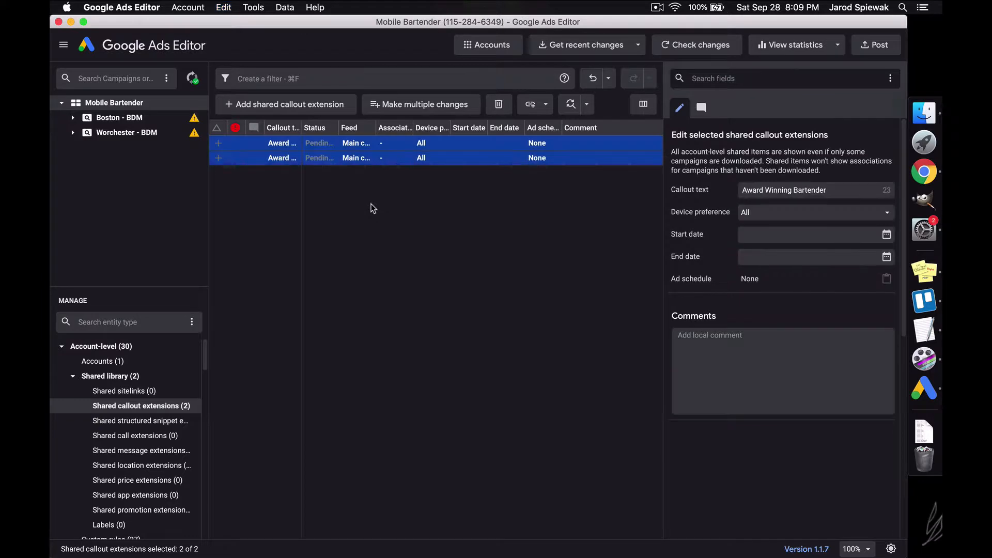
key(super+v)
click(386, 247)
Change the second callout extension's text to "Fully Licensed + Insured"
click(354, 159)
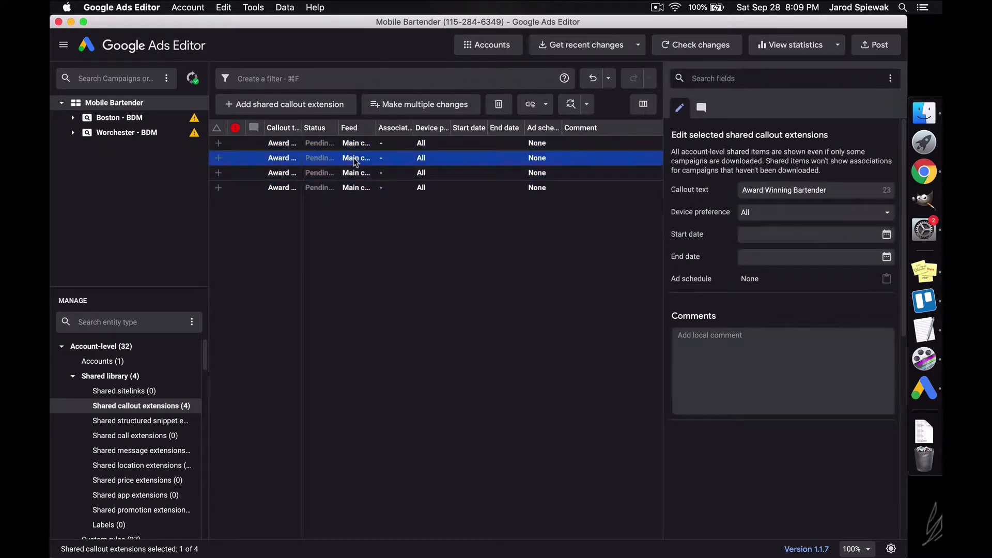
double_click(778, 190)
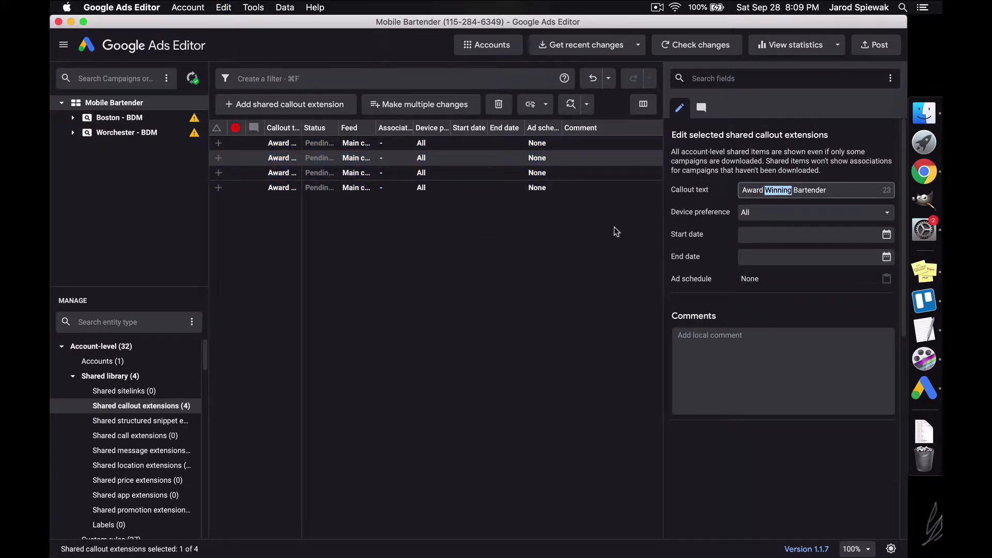
double_click(801, 190)
key(super+a)
text(Fully Licensed and Insured)
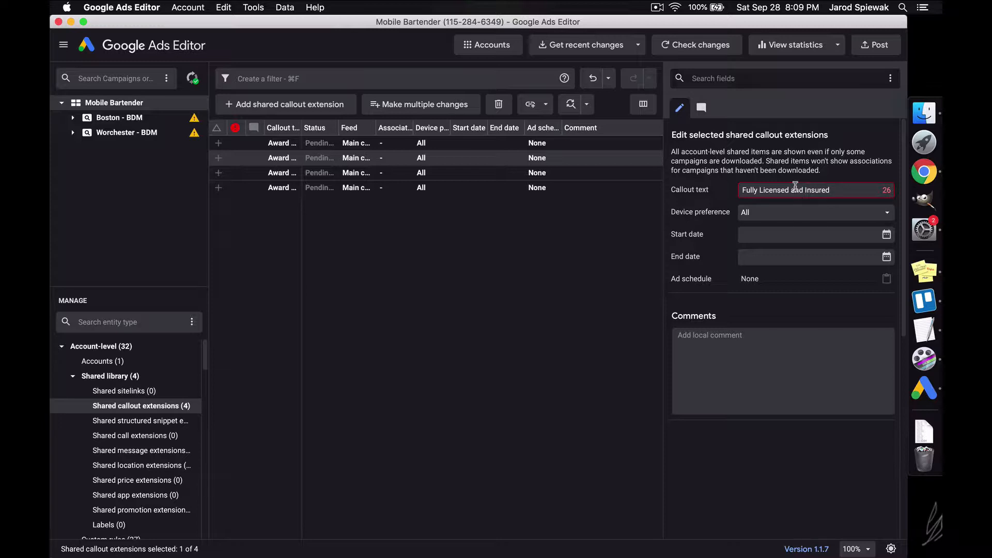
double_click(798, 190)
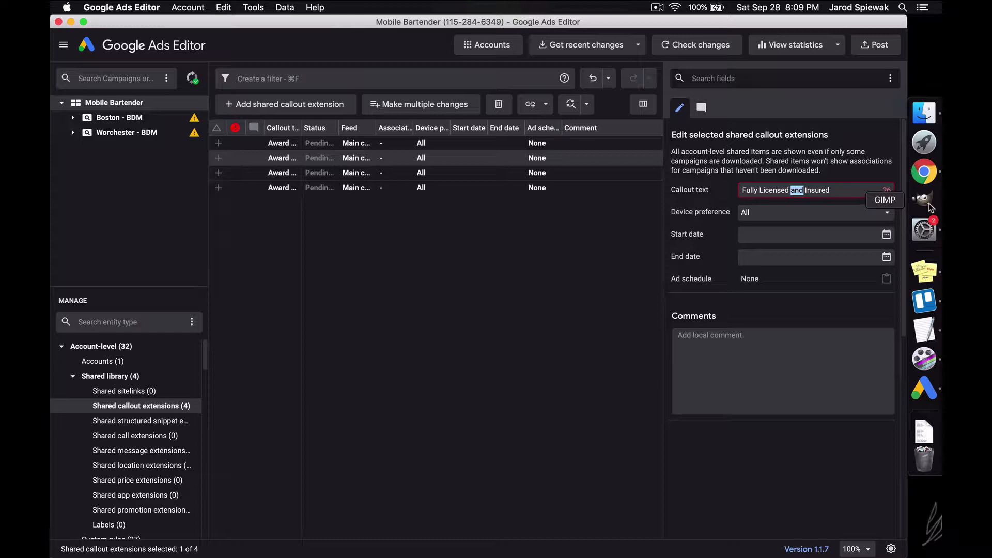
key(BackSpace)
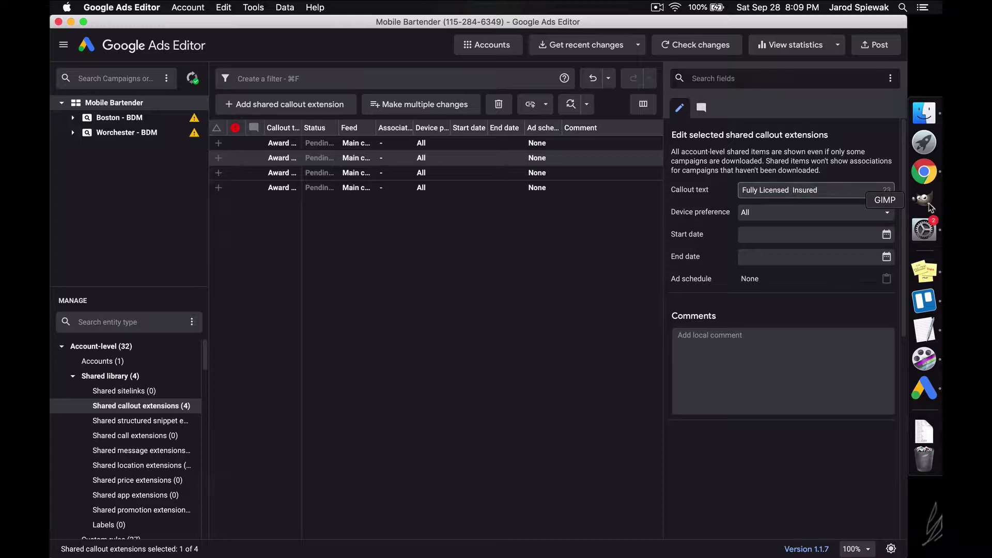
text(+)
click(823, 155)
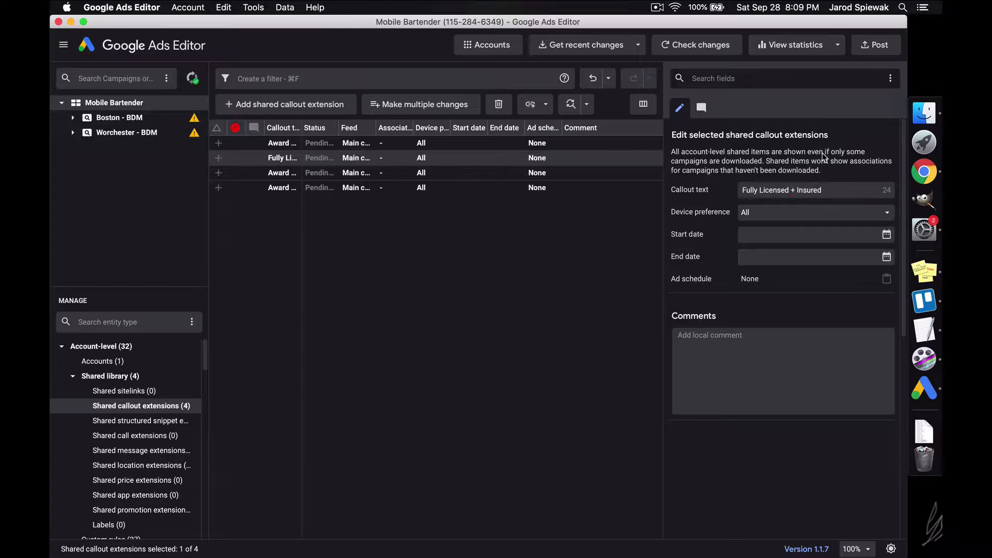
click(829, 189)
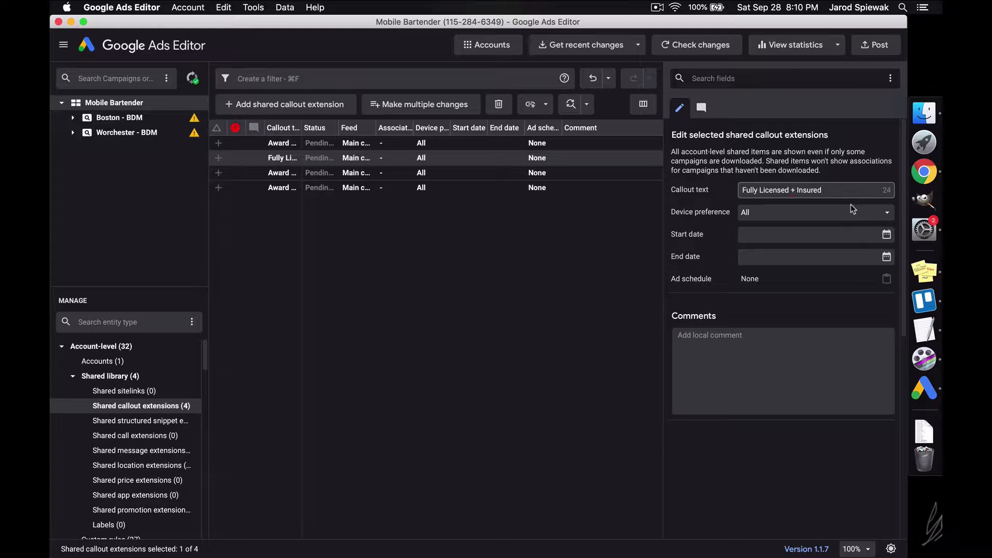
Change the third callout extension's text to "3 Awesome Packages"
click(371, 172)
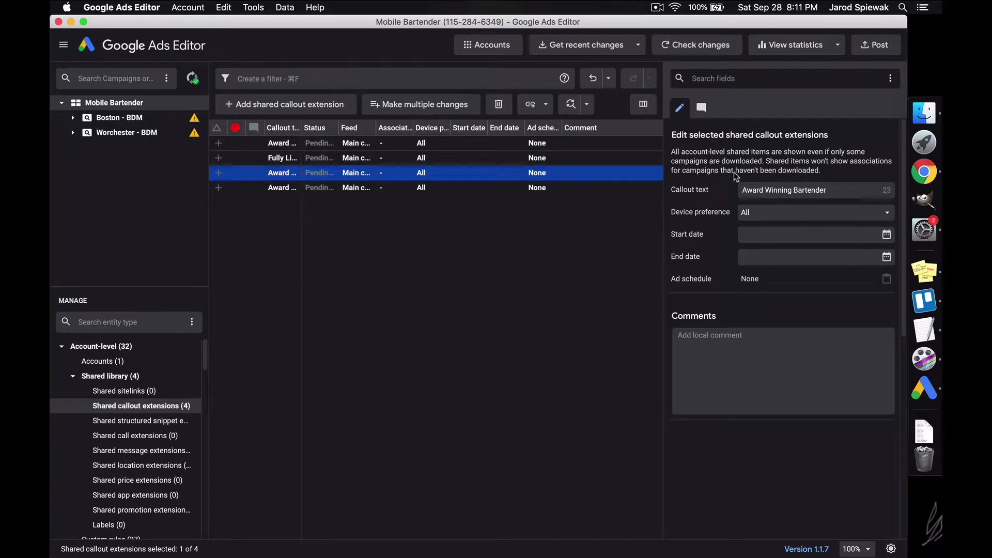
triple_click(771, 186)
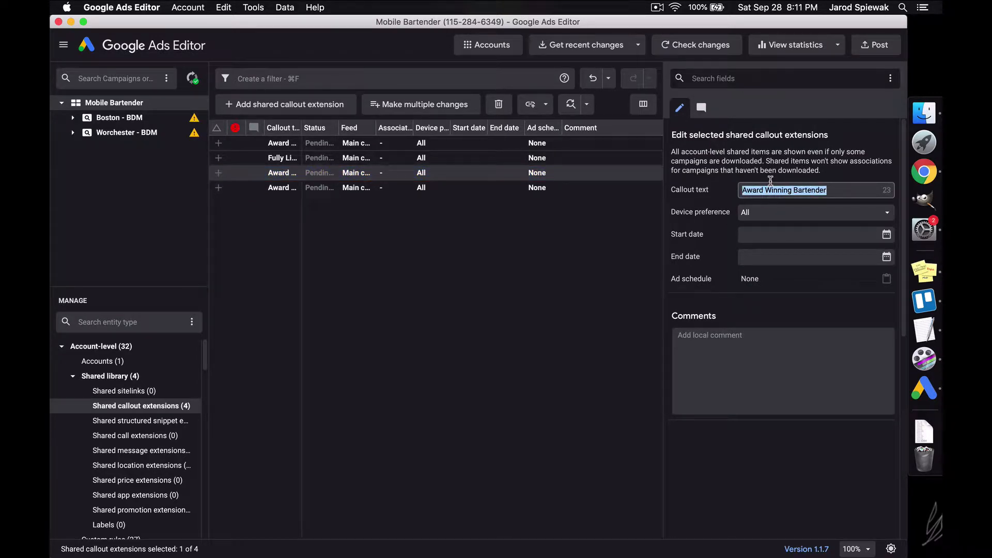
text(3 Aw)
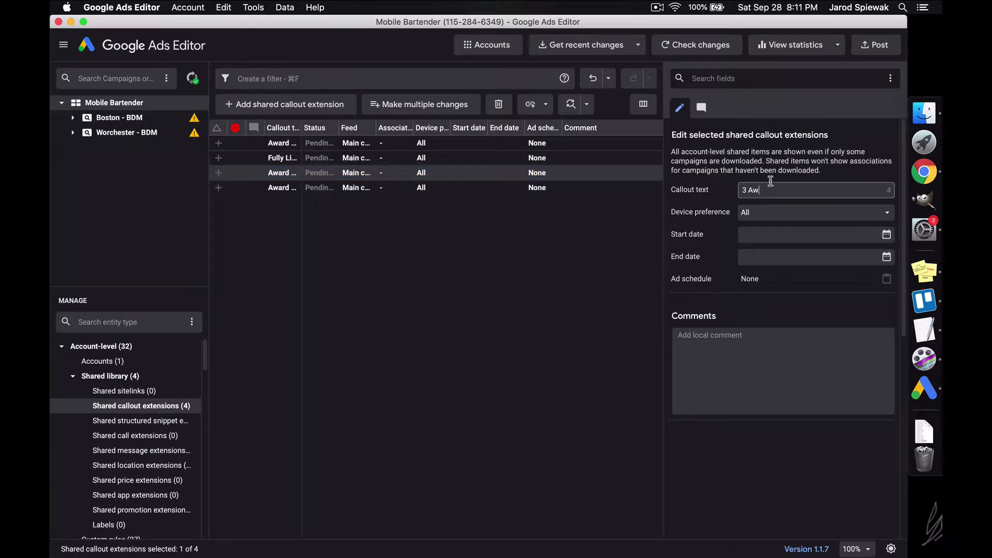
text(esome Packages)
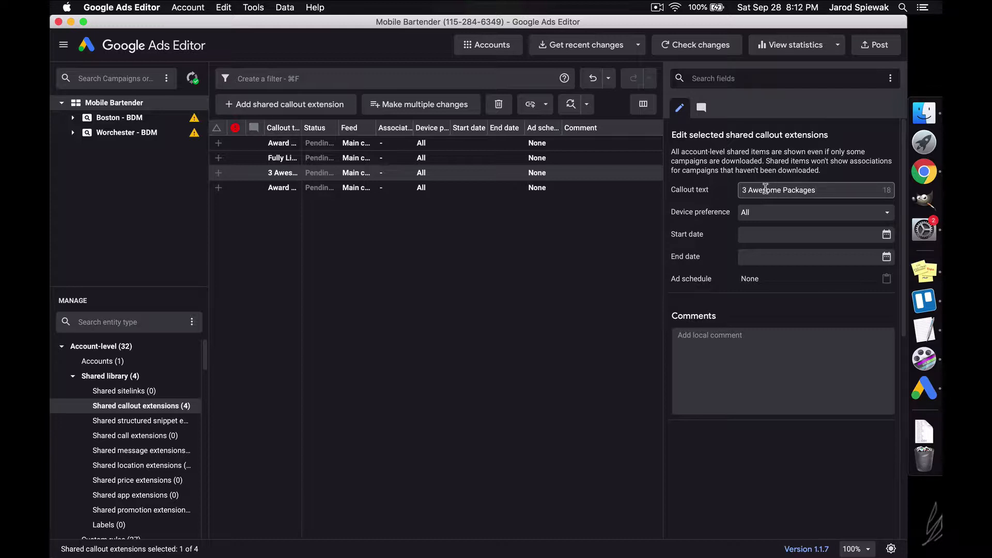
Change the fourth callout extension's text to "Serving All of Mass"
click(365, 189)
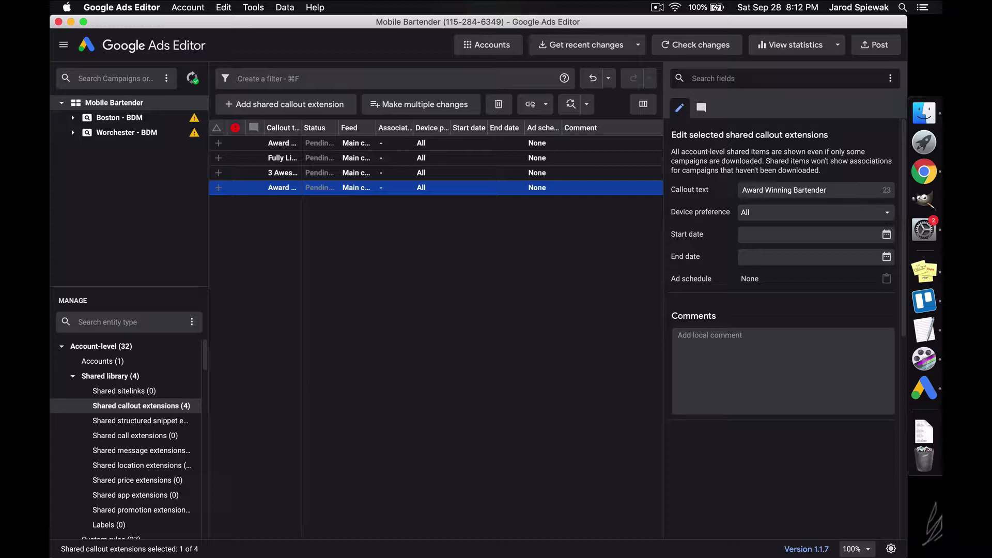
click(748, 188)
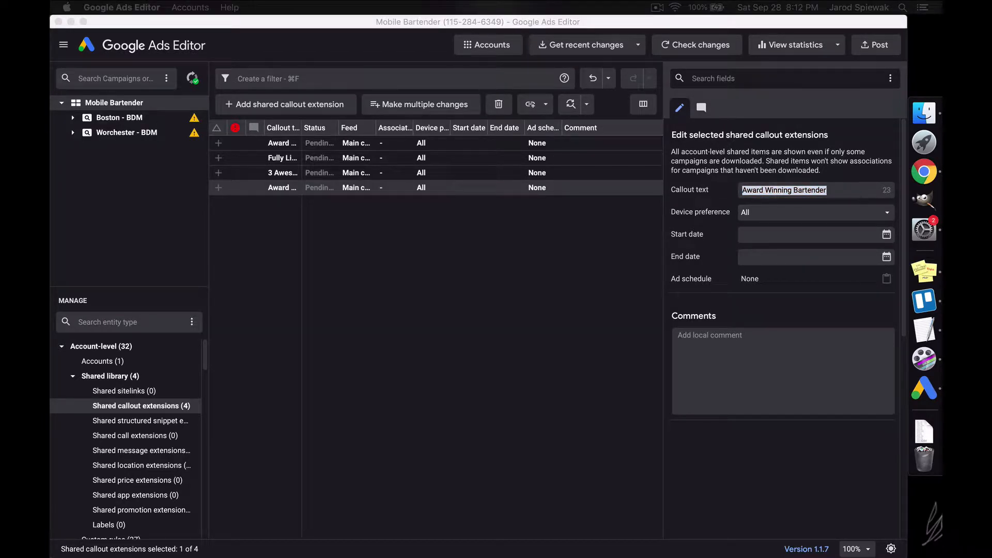
click(841, 182)
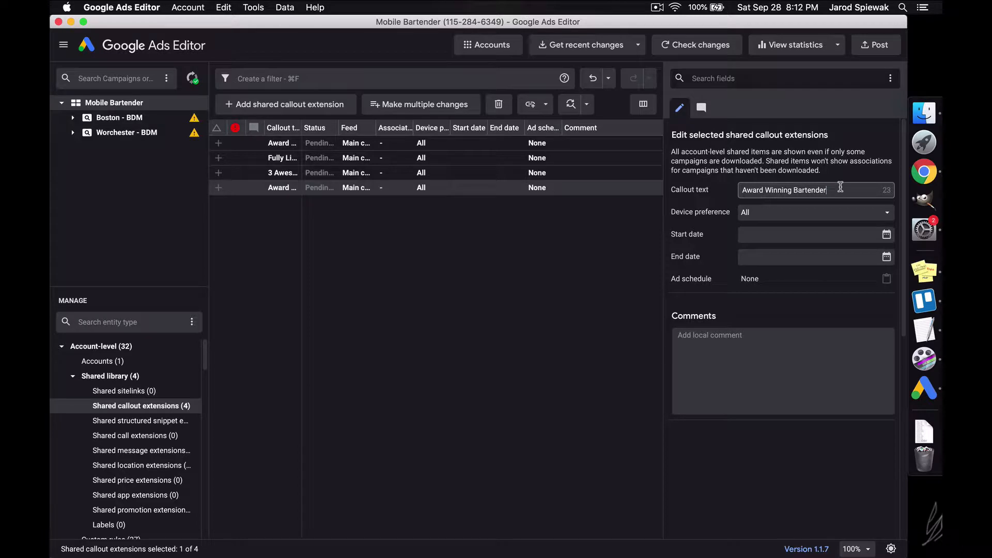
key(super+a)
text(Serving)
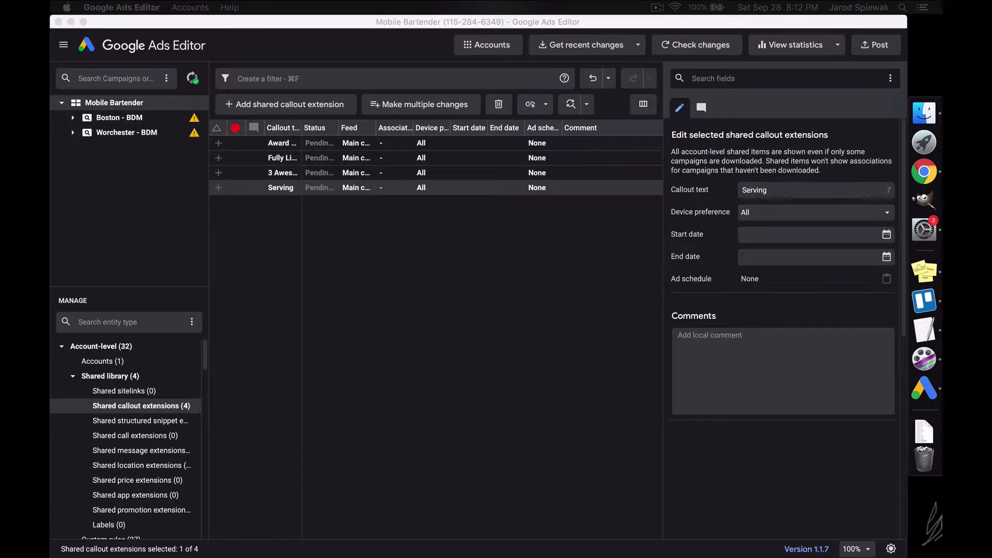
click(819, 190)
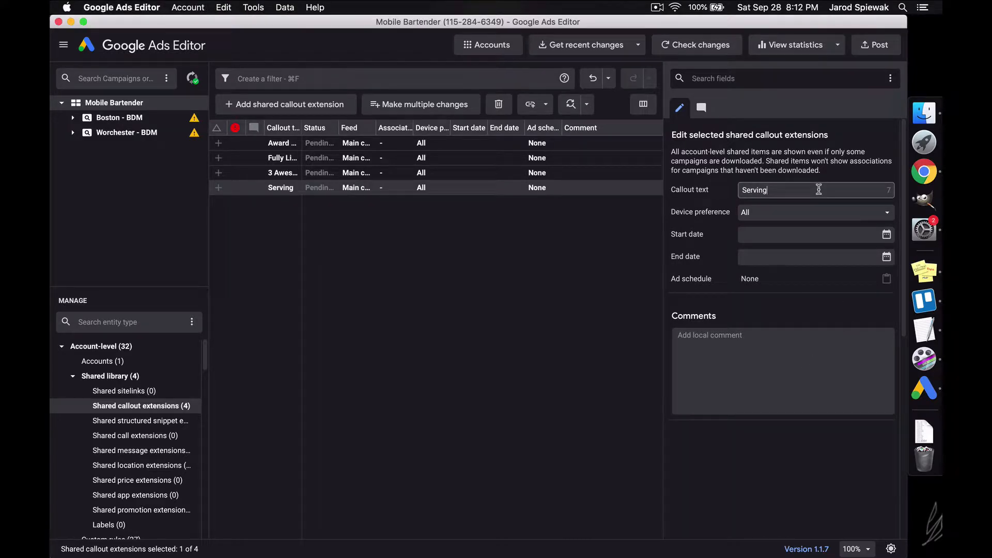
text(All of Massachusetts)
key(BackSpace)
key(BackSpace)
key(BackSpace)
key(BackSpace)
key(BackSpace)
key(BackSpace)
key(BackSpace)
key(BackSpace)
key(BackSpace)
click(475, 193)
Review the text of the four shared callout extensions one after another
click(434, 145)
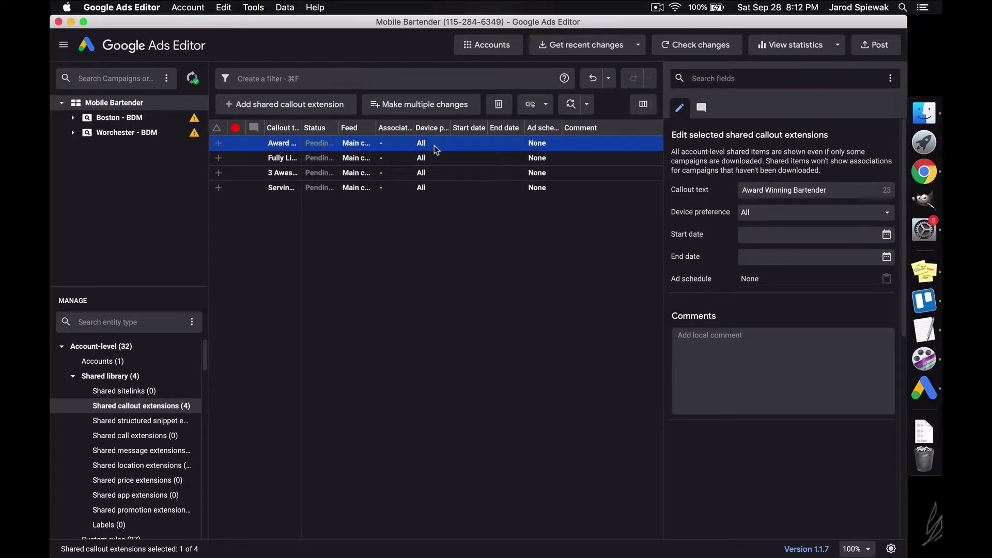
key(Down)
key(Down)
key(Down)
click(464, 369)
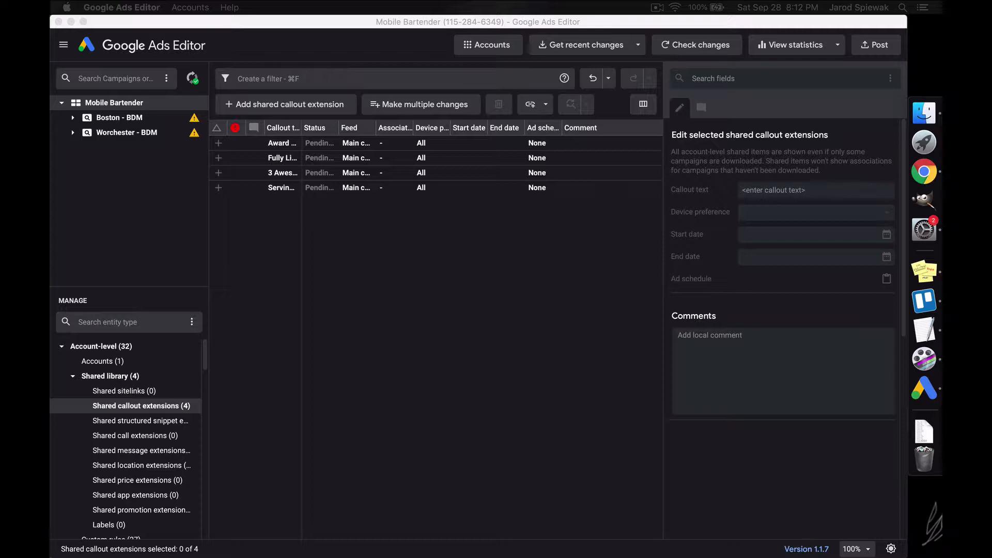
Add a blank shared call extension and delete it again
click(154, 446)
click(140, 437)
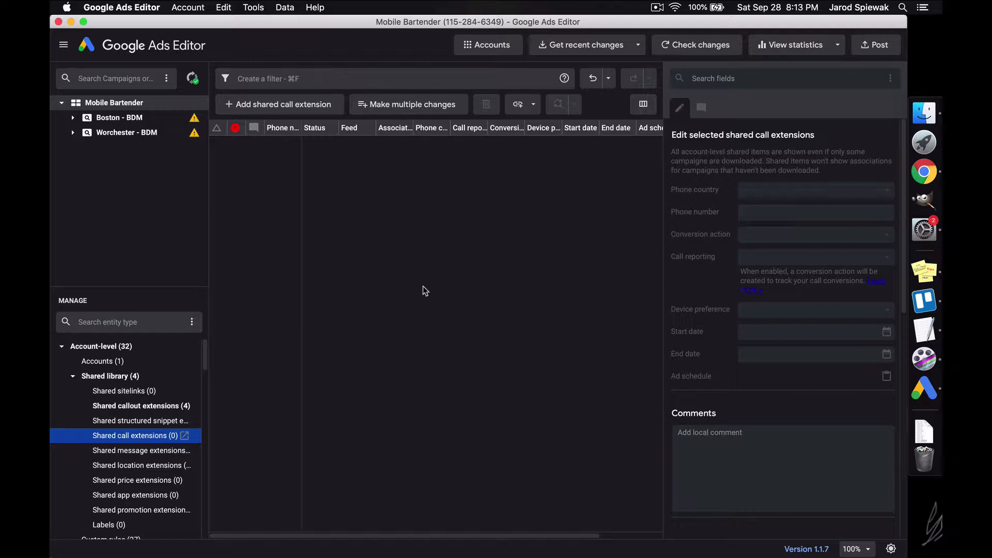
click(419, 287)
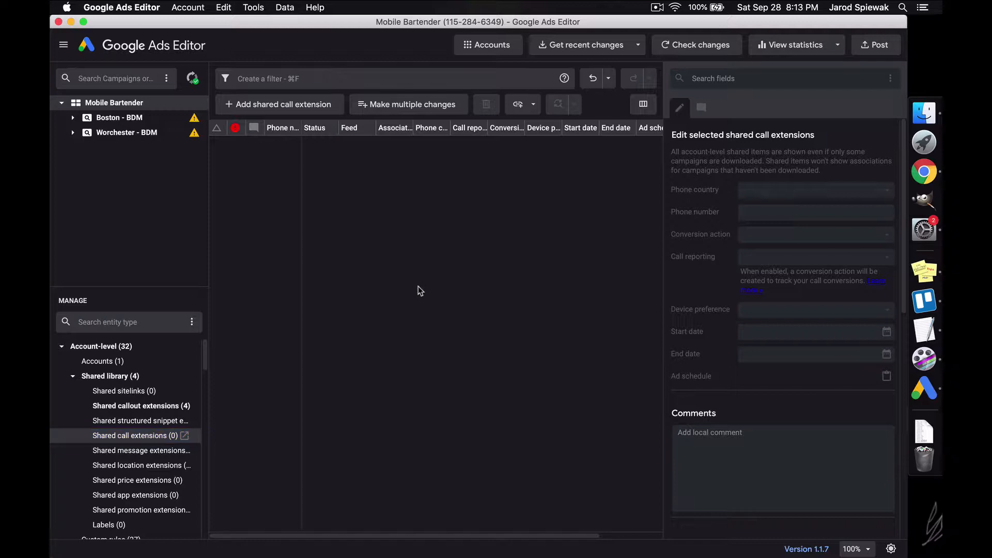
click(302, 115)
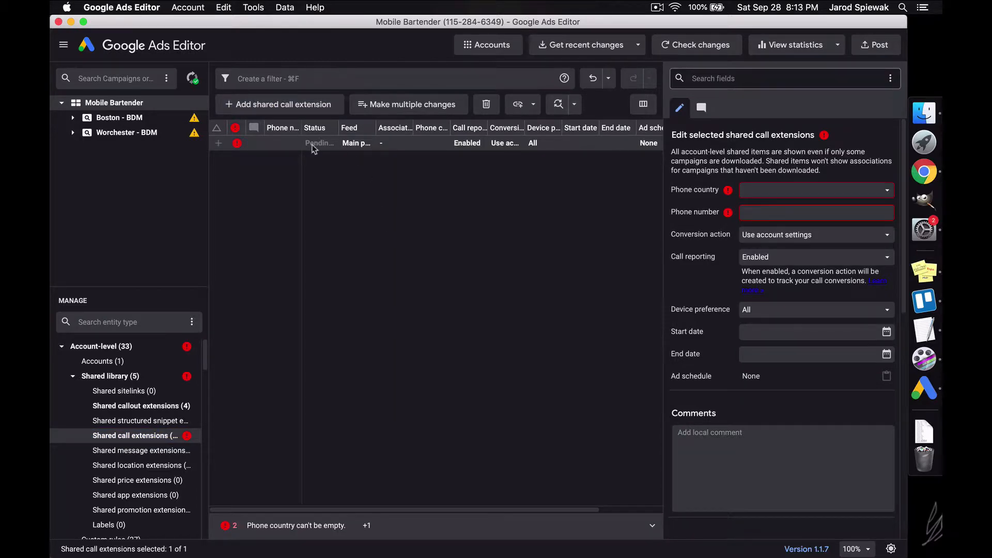
click(810, 186)
click(709, 215)
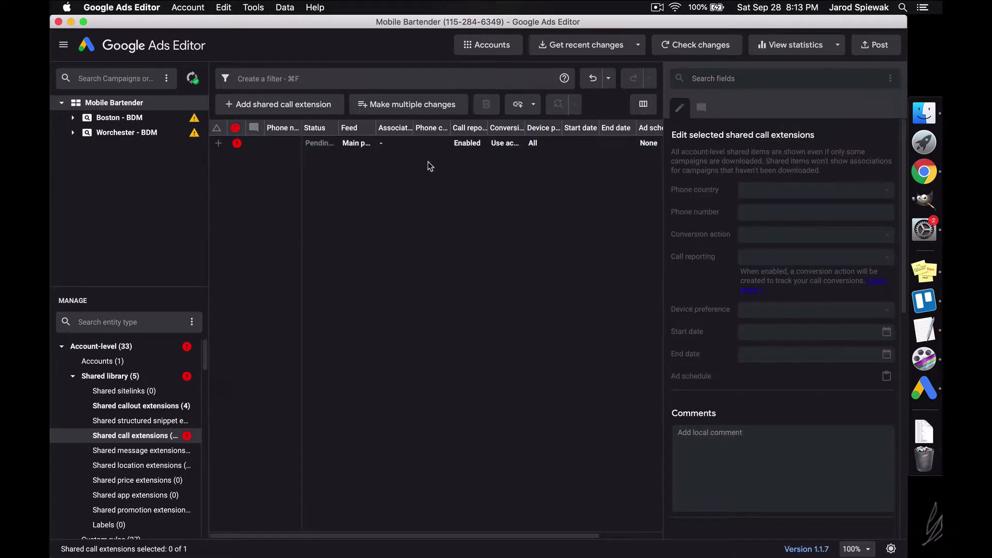
click(418, 149)
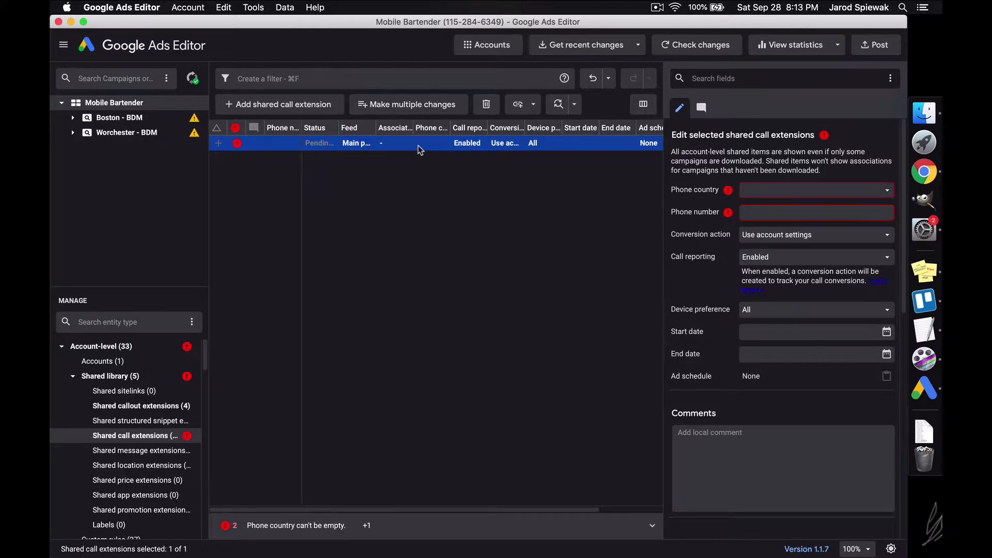
key(Delete)
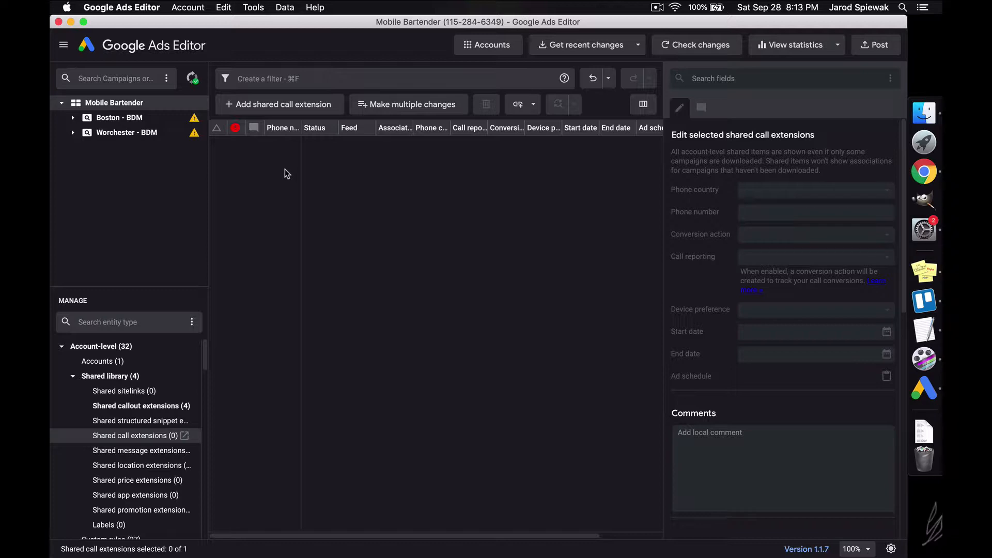
Open the shared location extensions and check which association options they offer
click(142, 465)
click(301, 103)
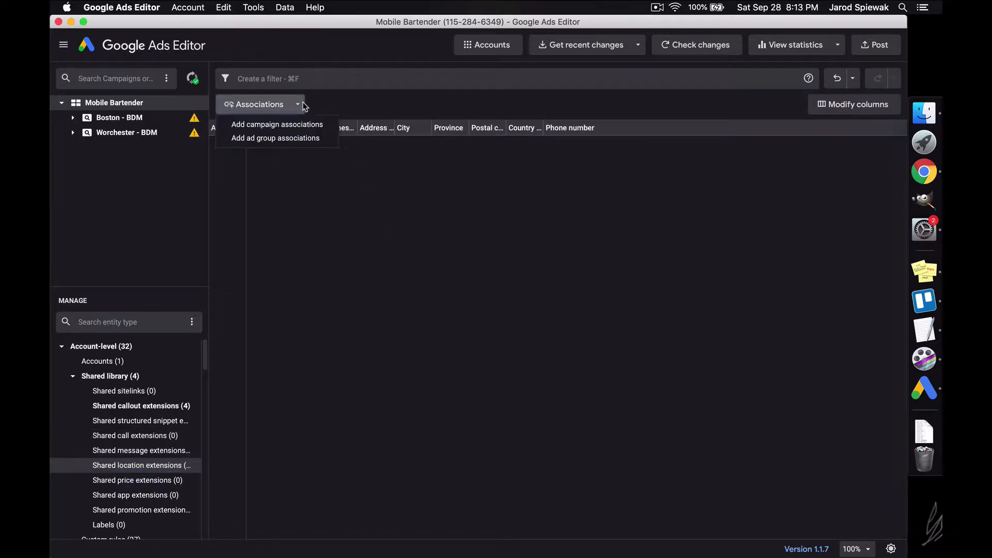
click(370, 239)
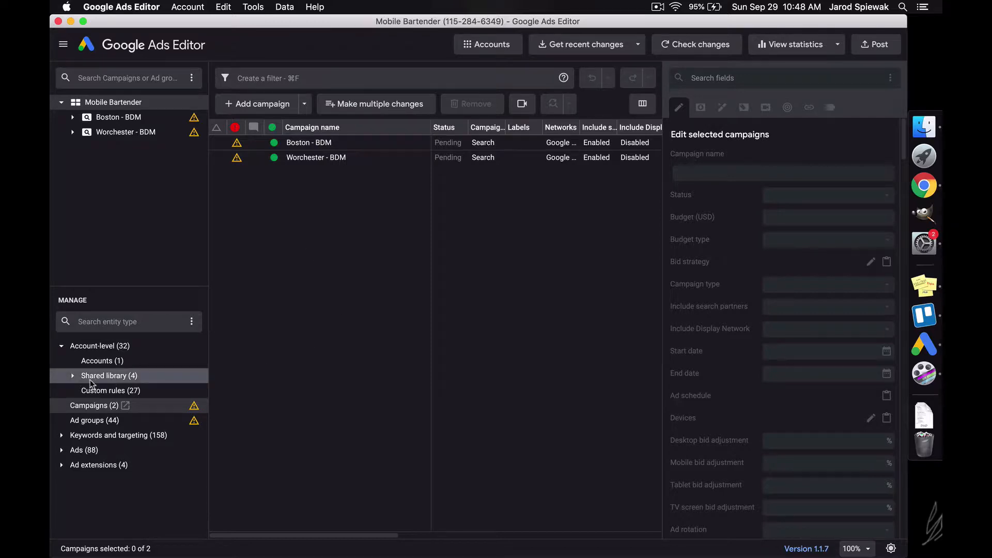
Review the shared callout extensions in the account's shared library
click(74, 376)
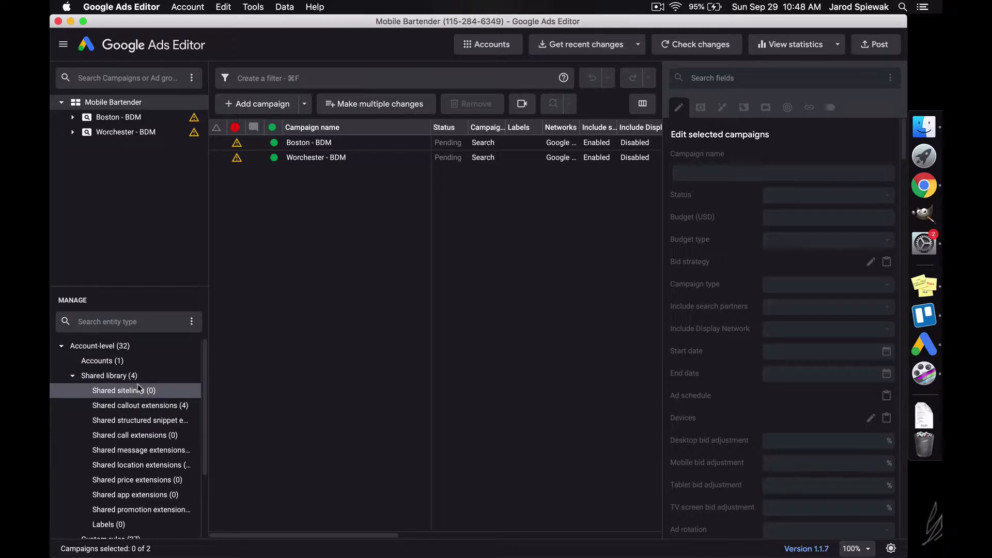
click(138, 405)
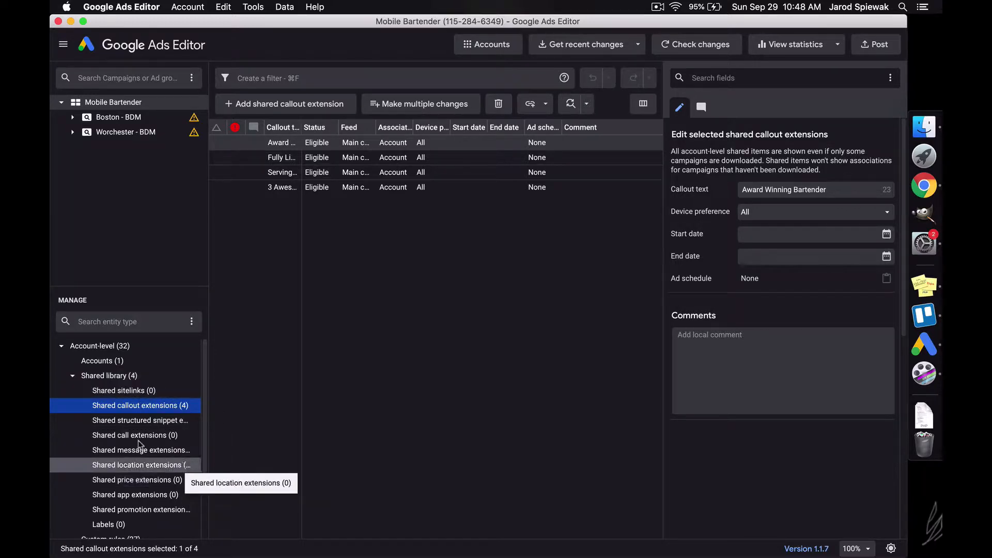
click(73, 376)
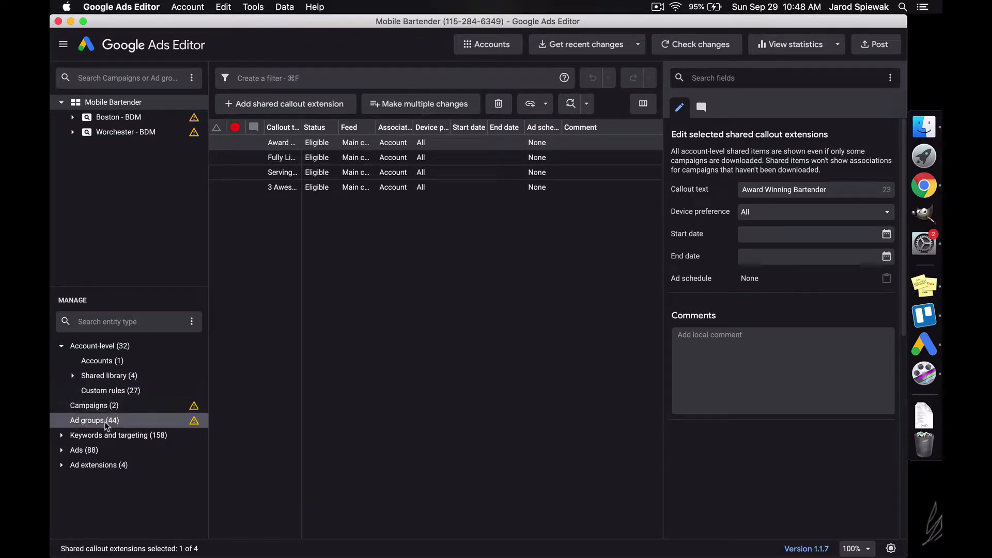
Try to add all four shared callouts as account-level callout extensions from the Ad extensions section
click(61, 465)
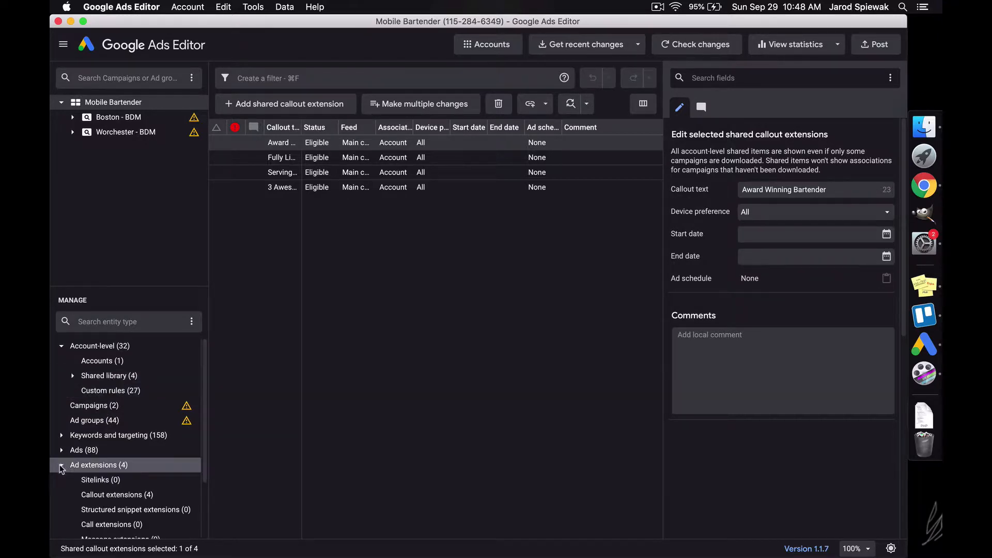
scroll(124, 463, down, 3)
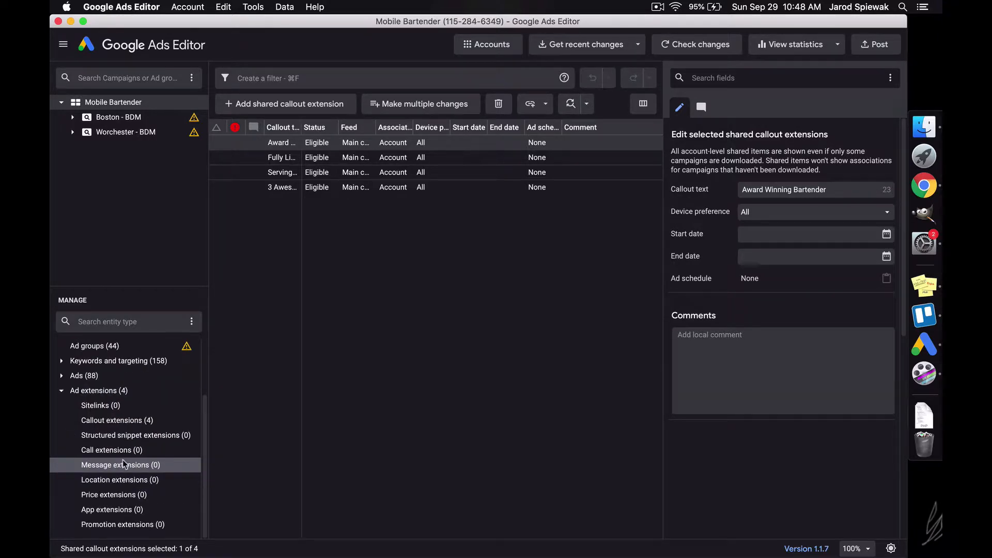
click(128, 427)
click(329, 105)
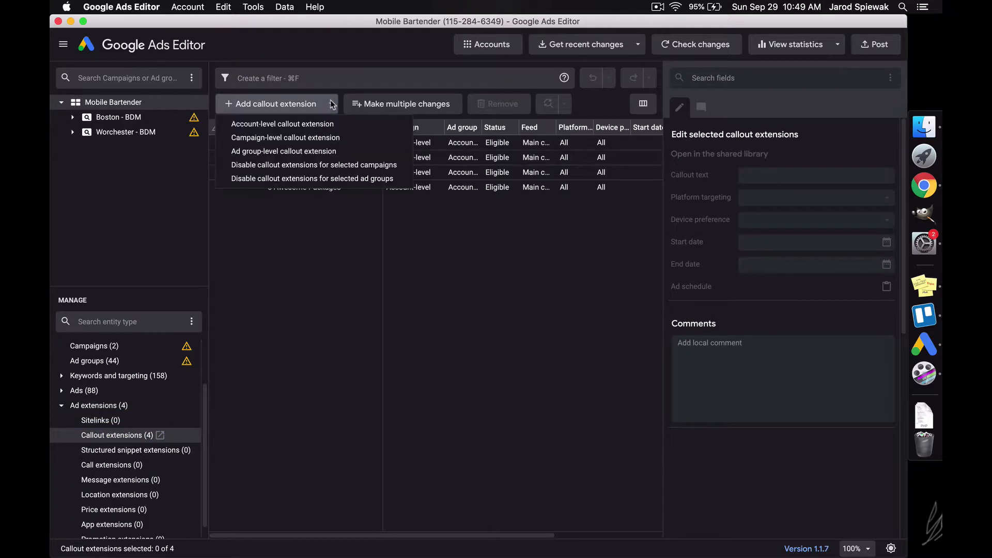
click(295, 126)
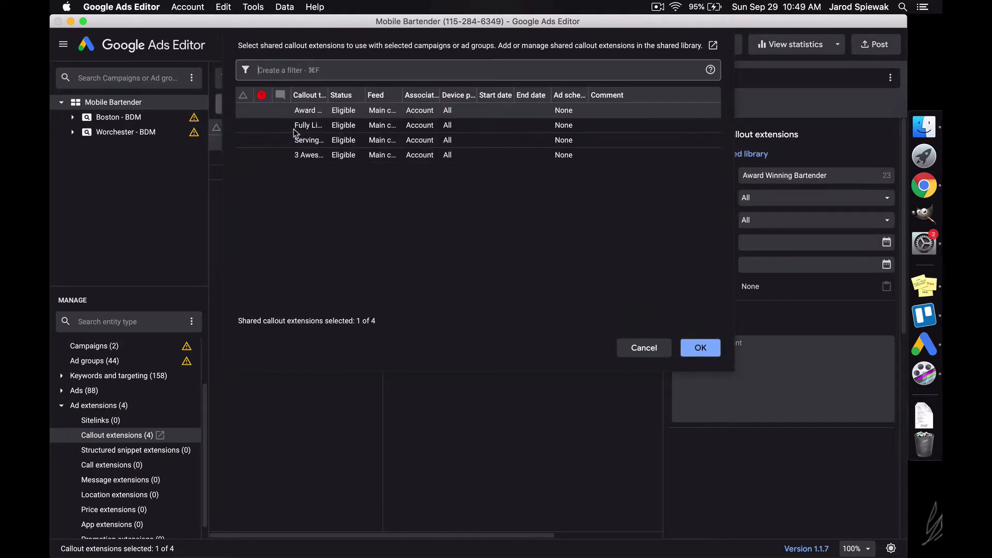
shift+click(523, 155)
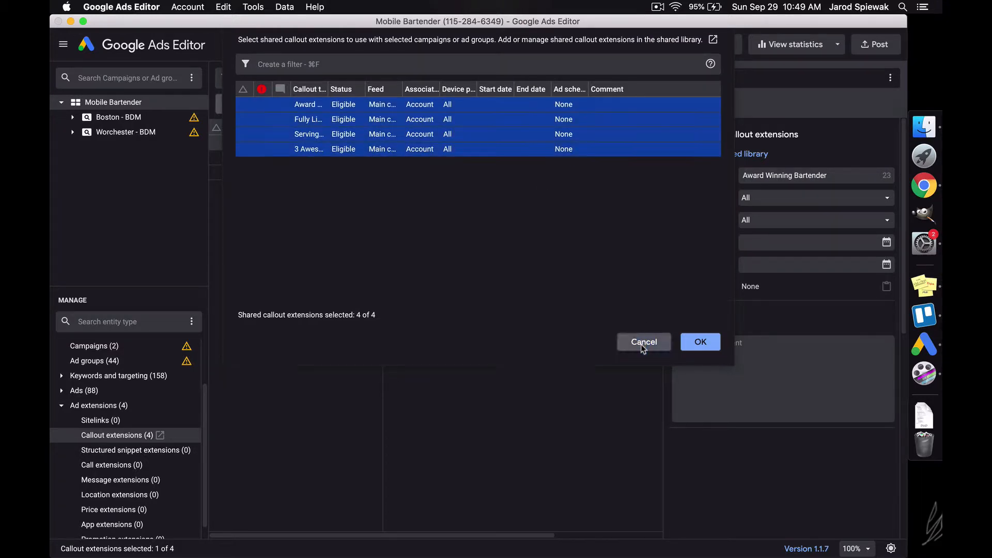
click(641, 346)
click(489, 396)
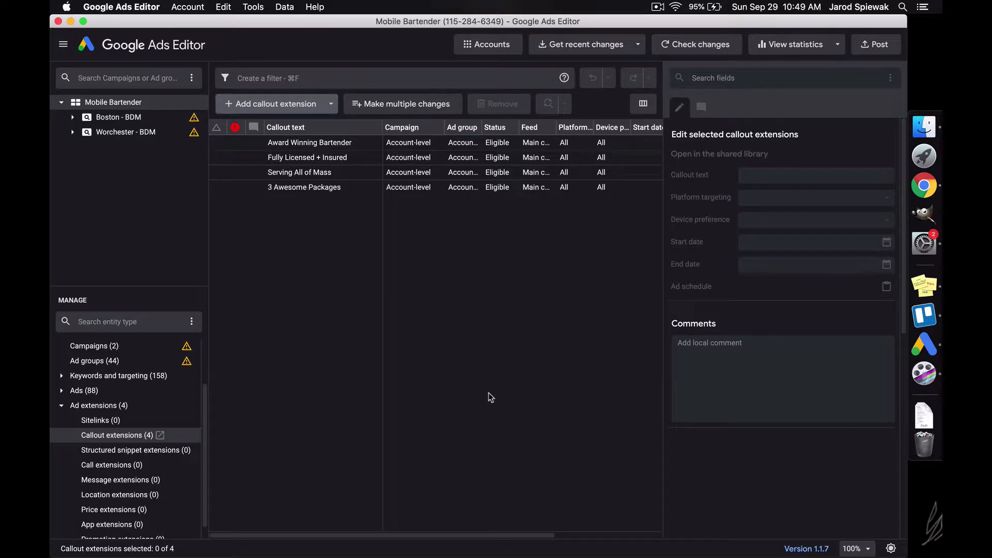
scroll(179, 395, up, 3)
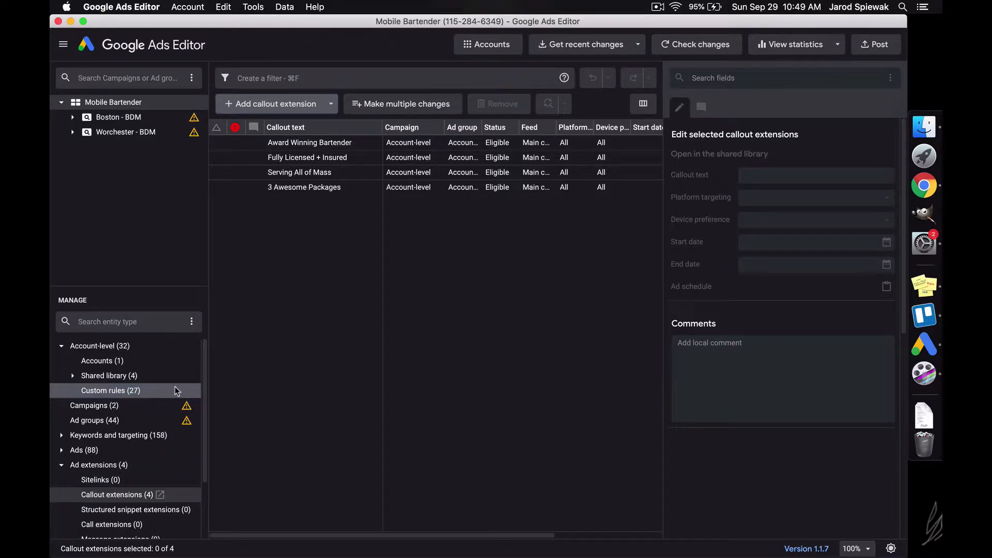
scroll(157, 438, down, 3)
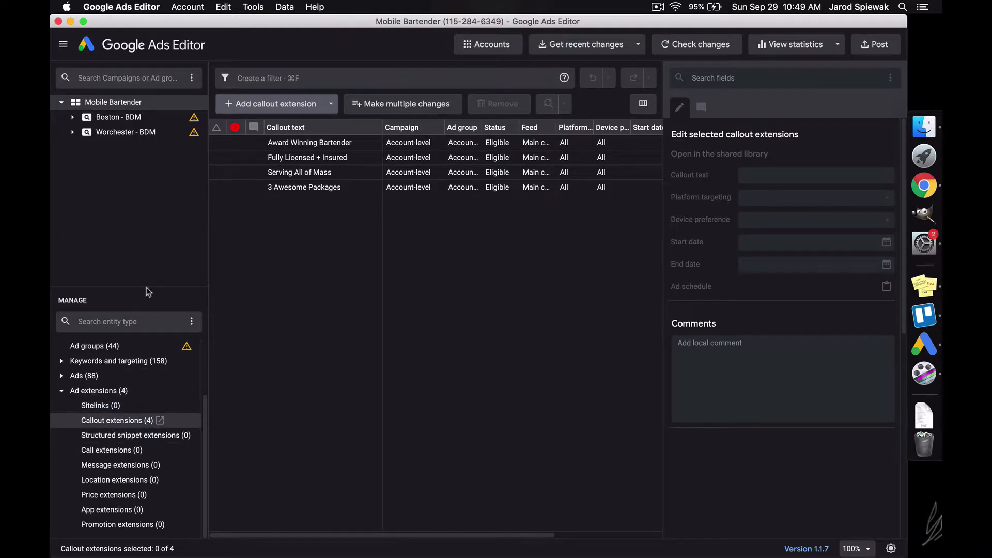
click(331, 103)
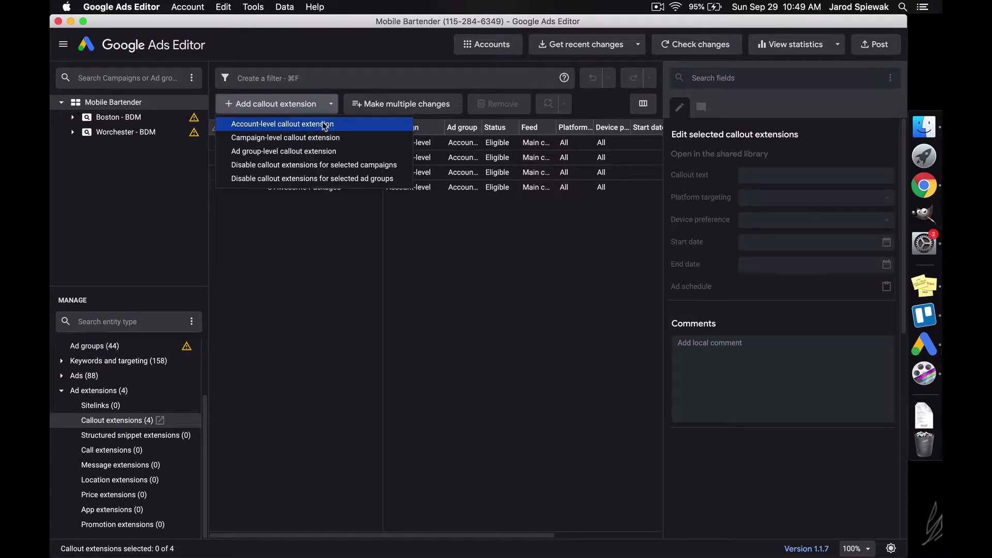
click(345, 323)
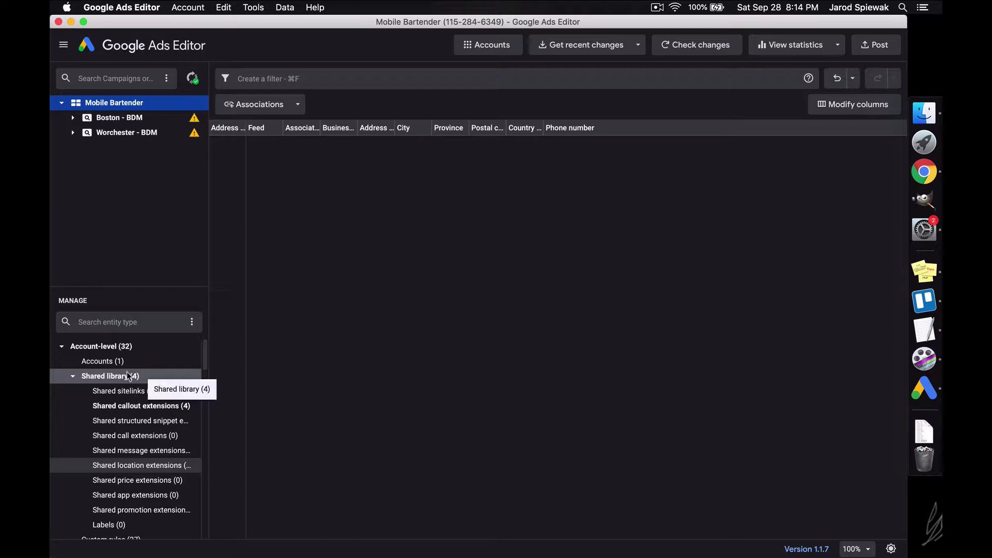
Filter the entity types by "aud" and open Audiences under Keywords and targeting
scroll(138, 377, down, 3)
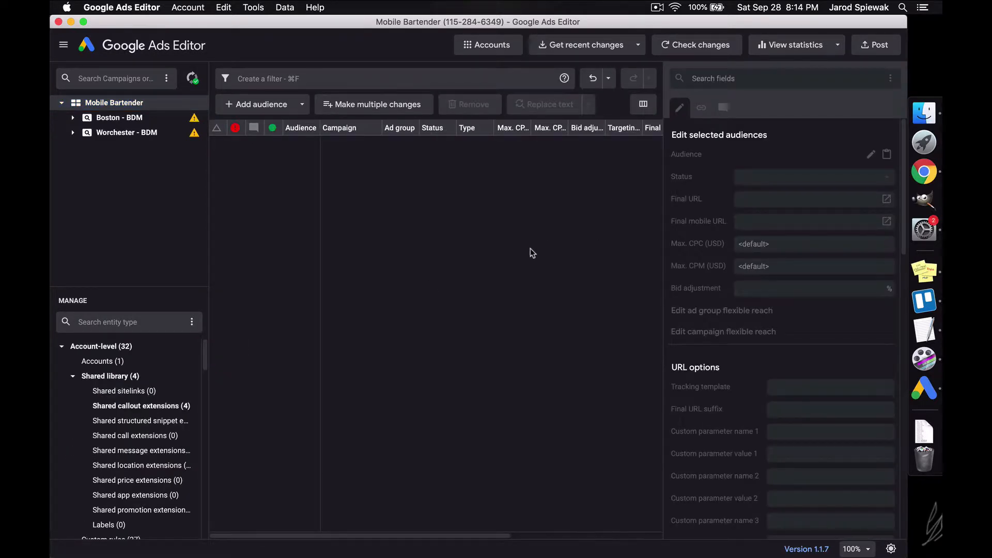
click(129, 322)
text(aud)
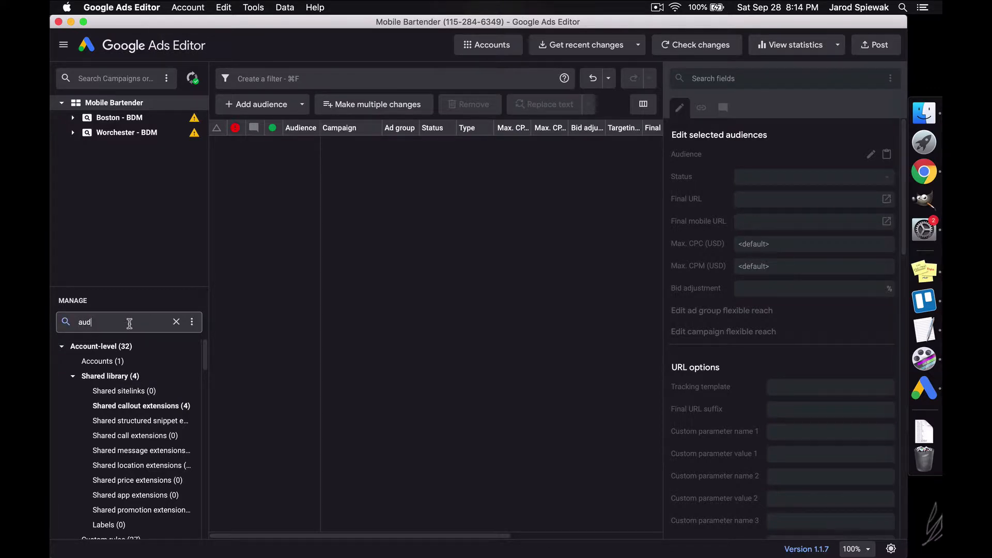
click(106, 362)
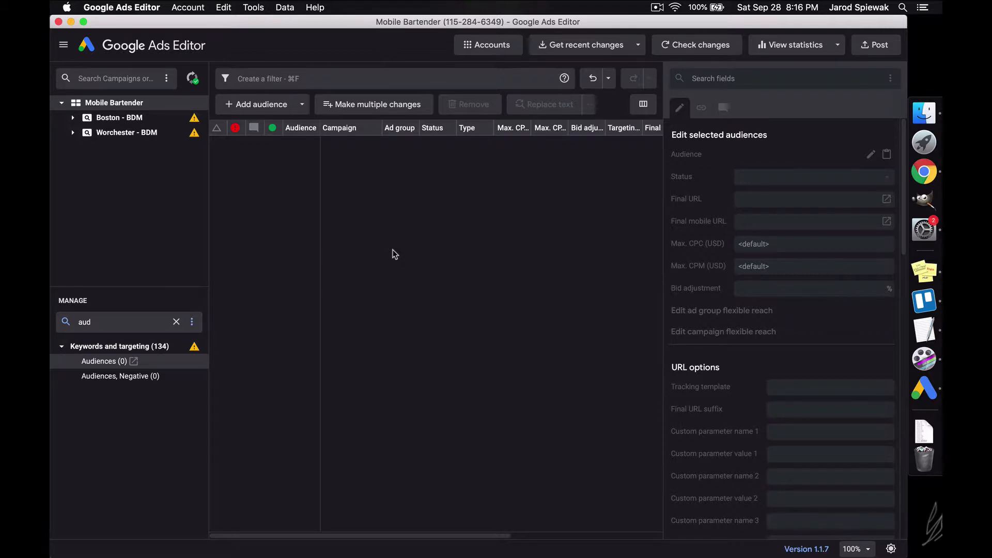
Start a new campaign-level audience for both the Boston - BDM and Worchester - BDM campaigns
click(303, 105)
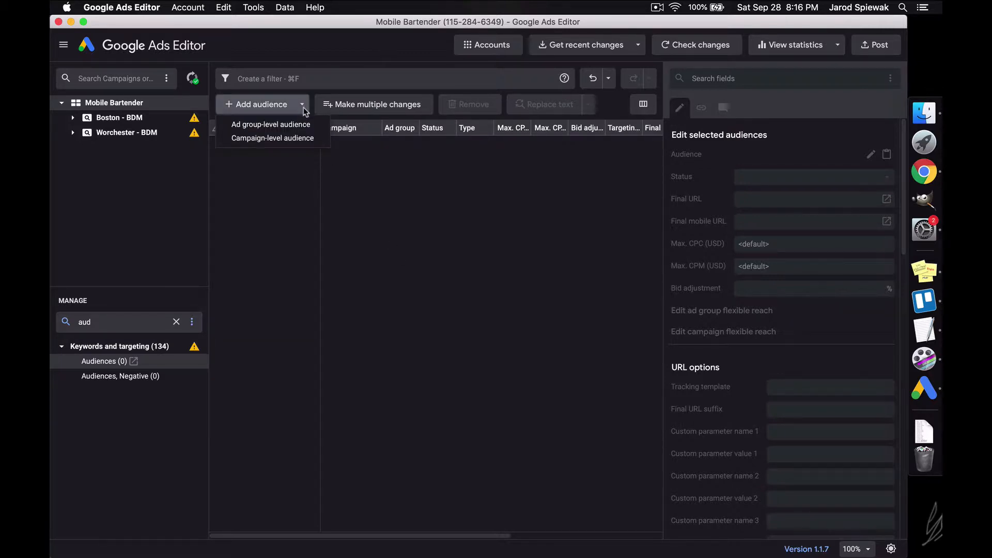
click(262, 140)
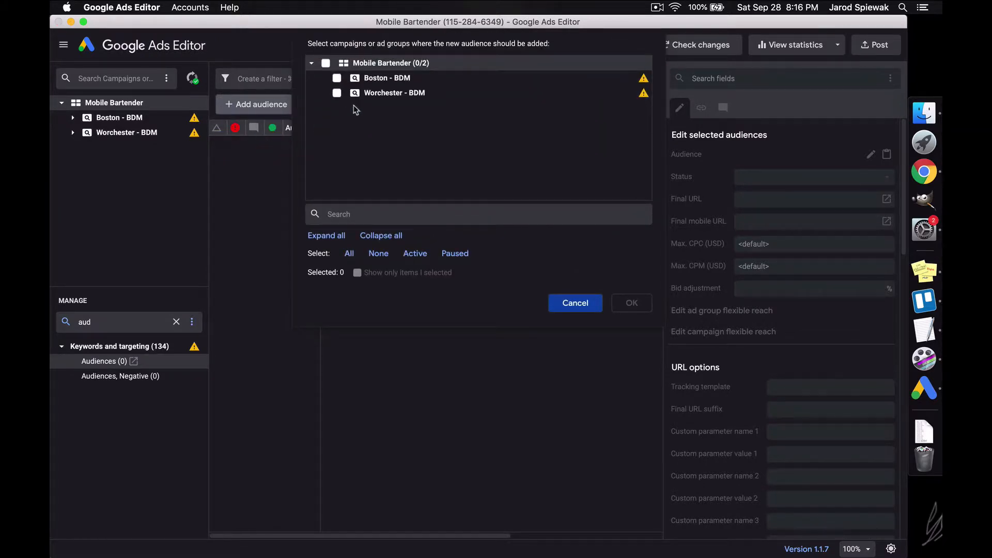
click(326, 65)
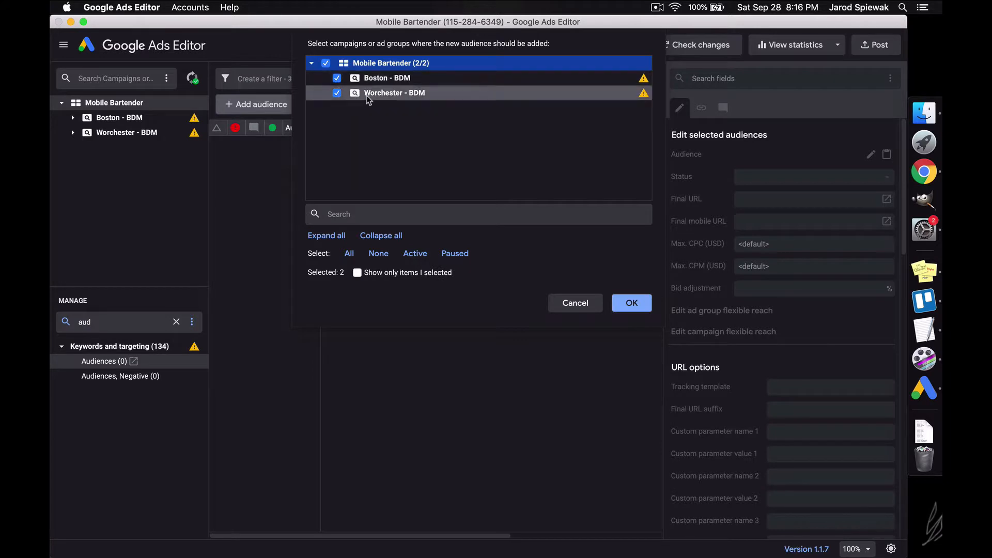
click(633, 309)
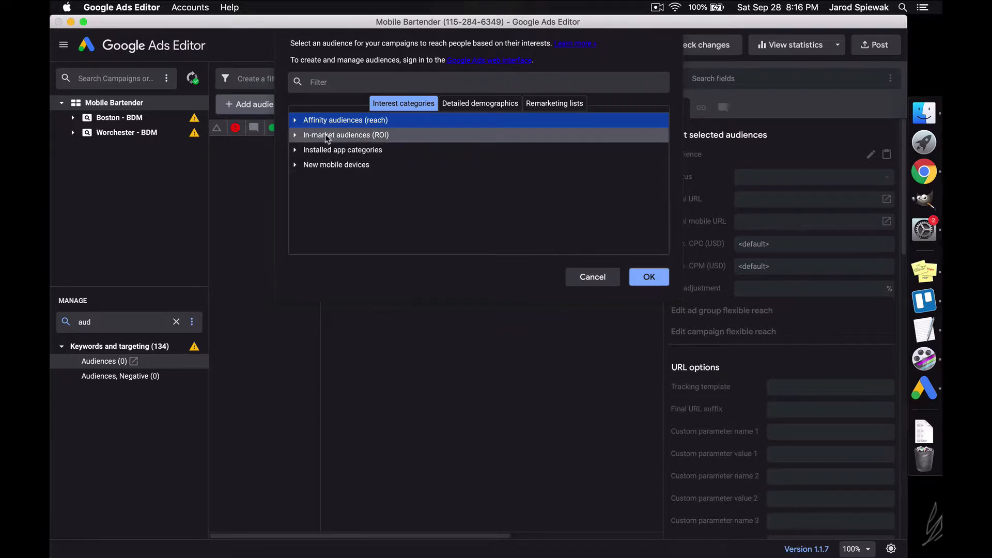
Look through the affinity audiences, remarketing lists and detailed demographics, including the parent age groups under Parental Status
click(295, 121)
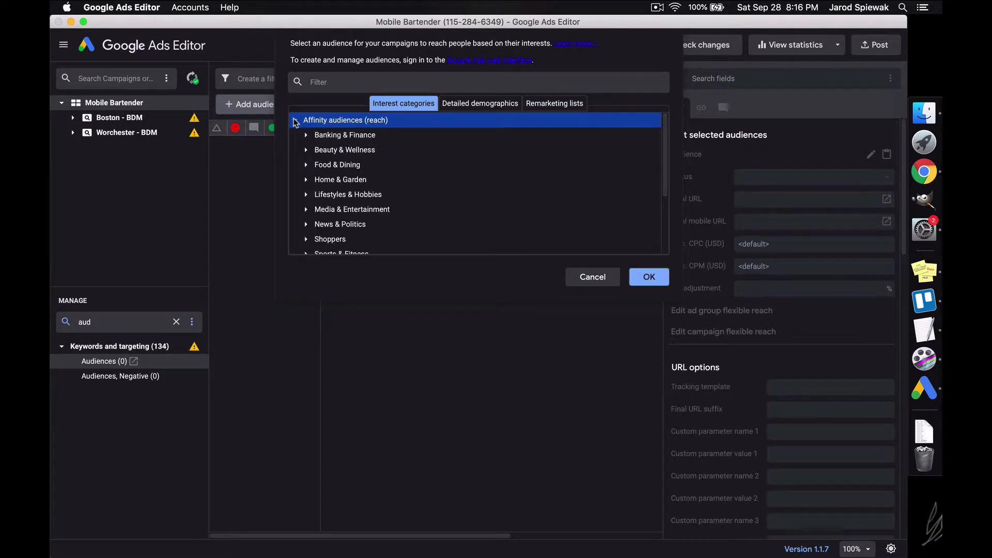
click(295, 121)
click(464, 105)
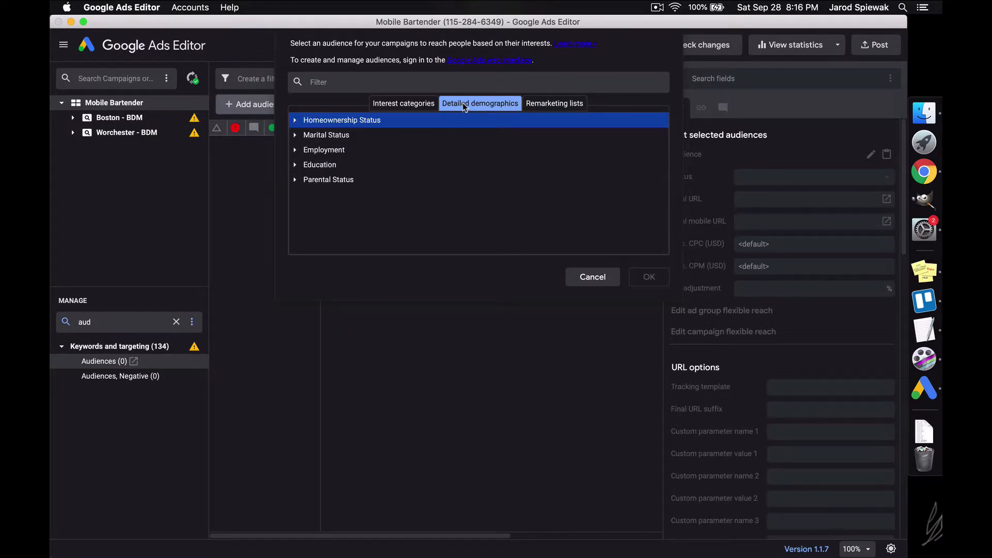
click(539, 105)
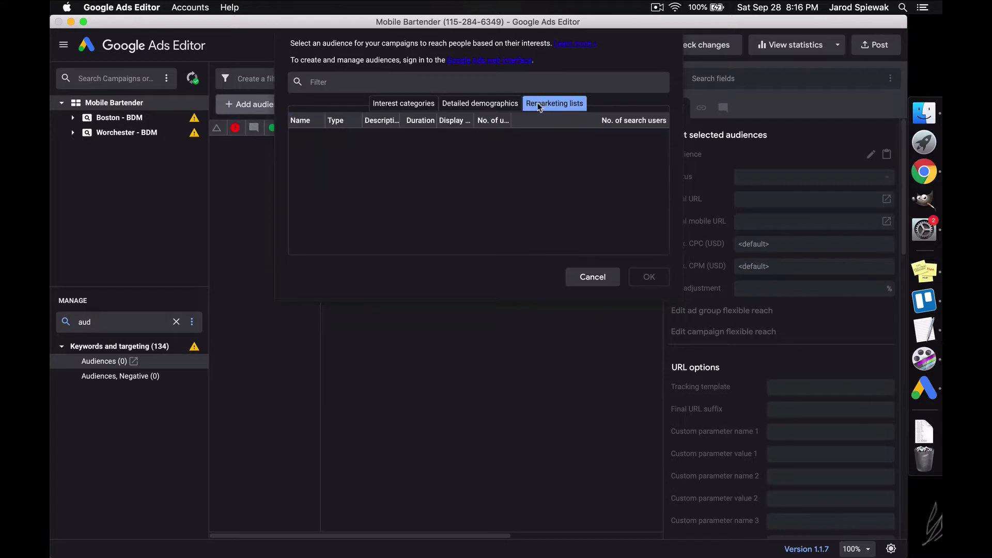
click(491, 103)
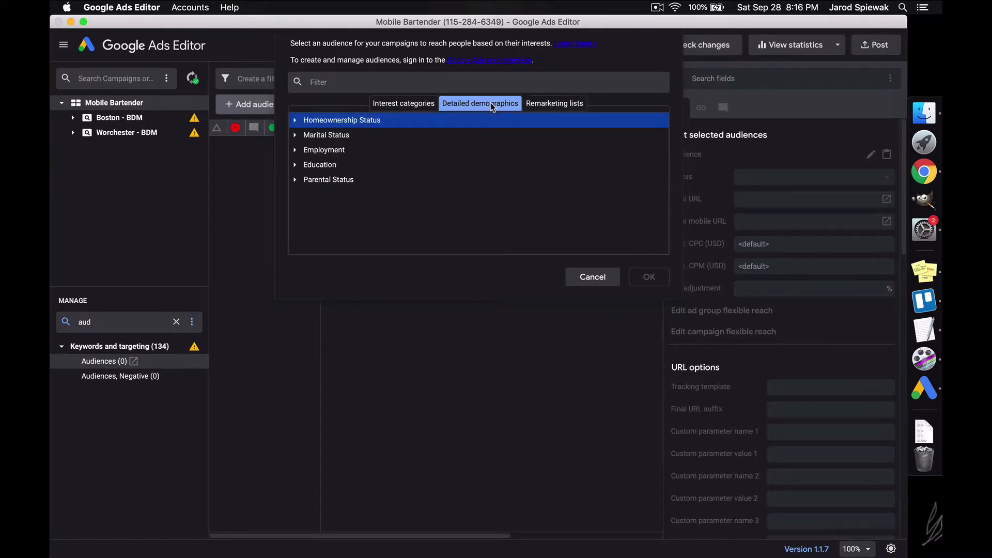
click(295, 180)
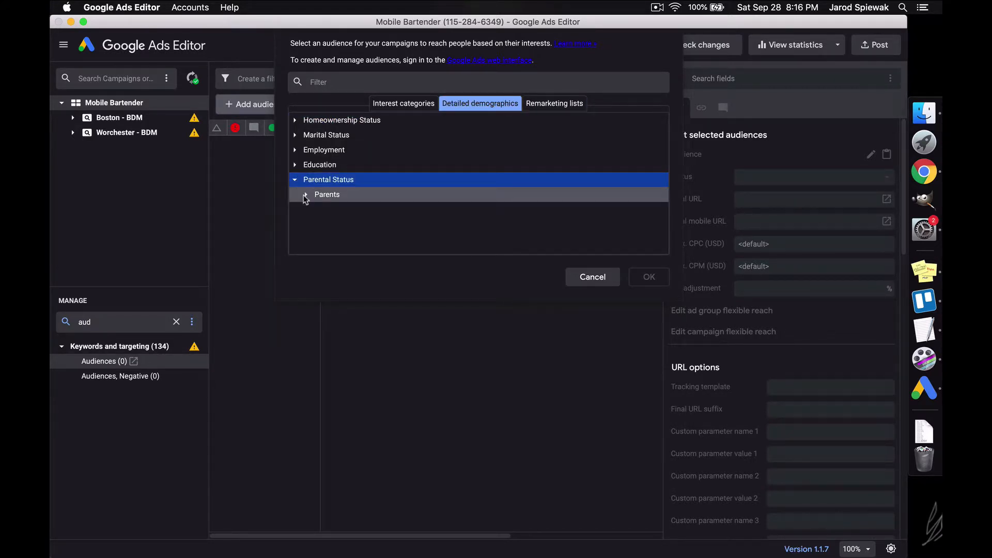
click(305, 194)
scroll(455, 222, down, 2)
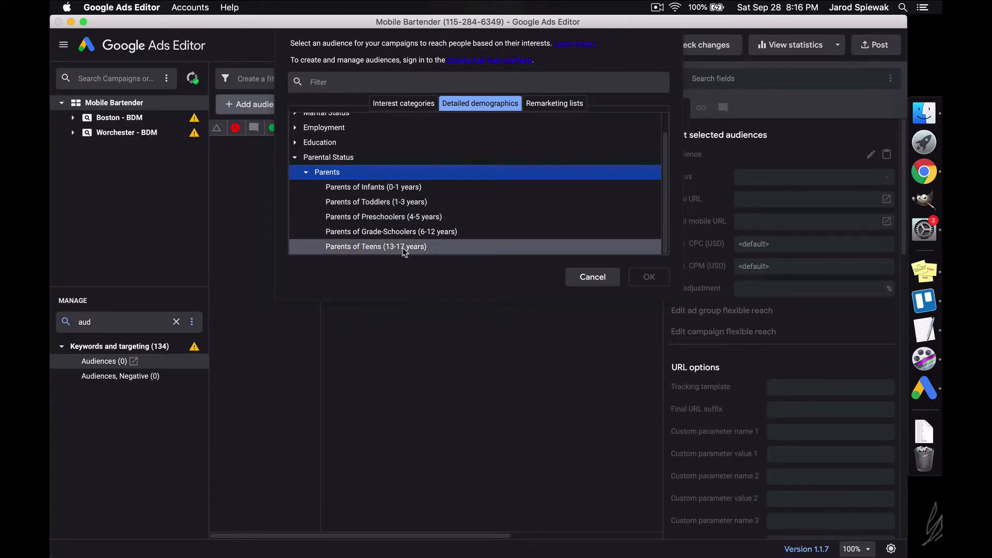
click(305, 175)
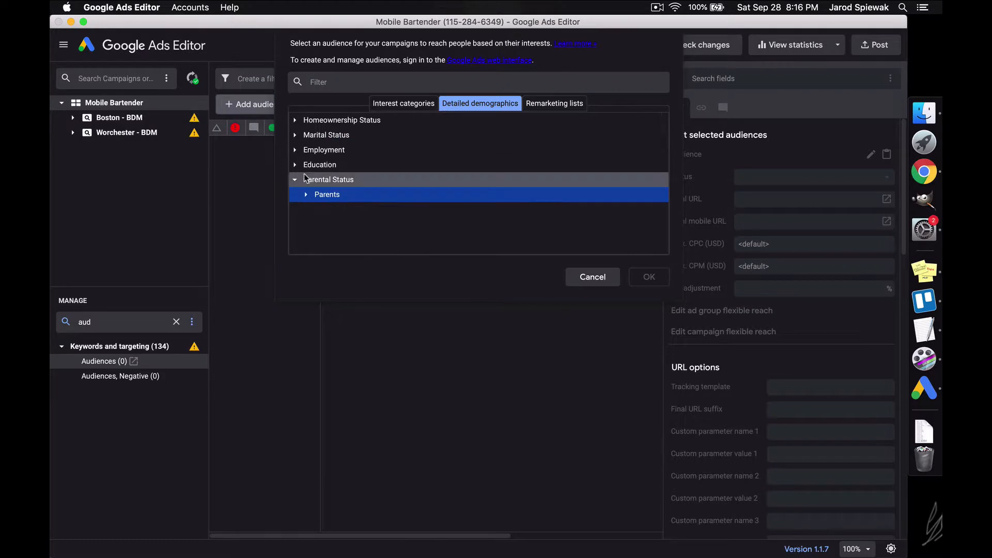
Add the Education demographics Current College Students, Advanced Degree and Bachelor's Degree as audiences to both campaigns
click(296, 164)
click(306, 179)
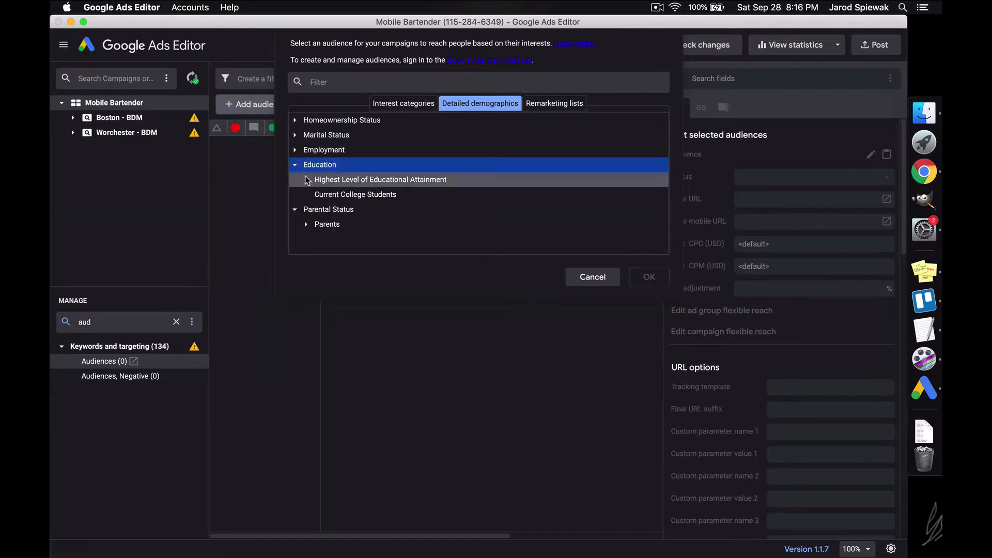
click(307, 180)
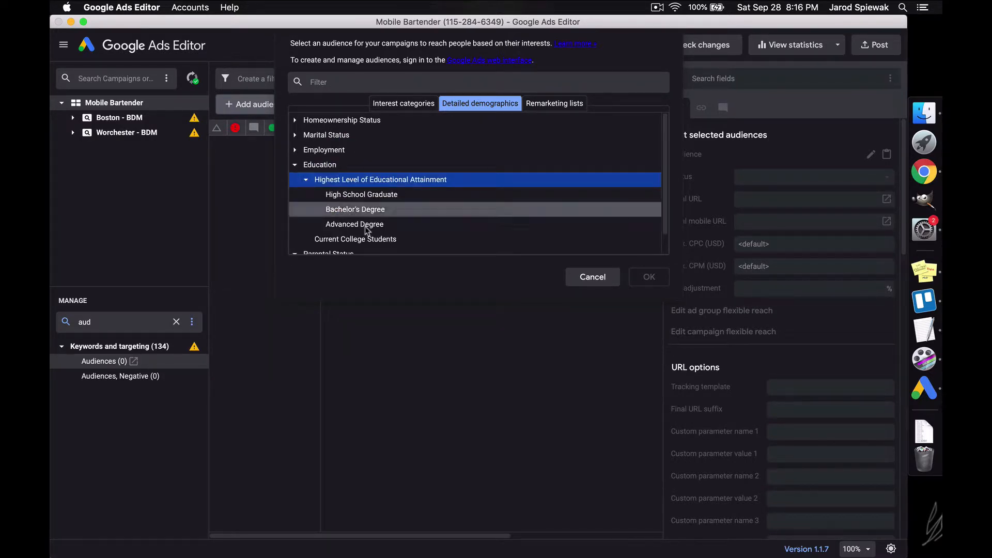
scroll(398, 243, down, 2)
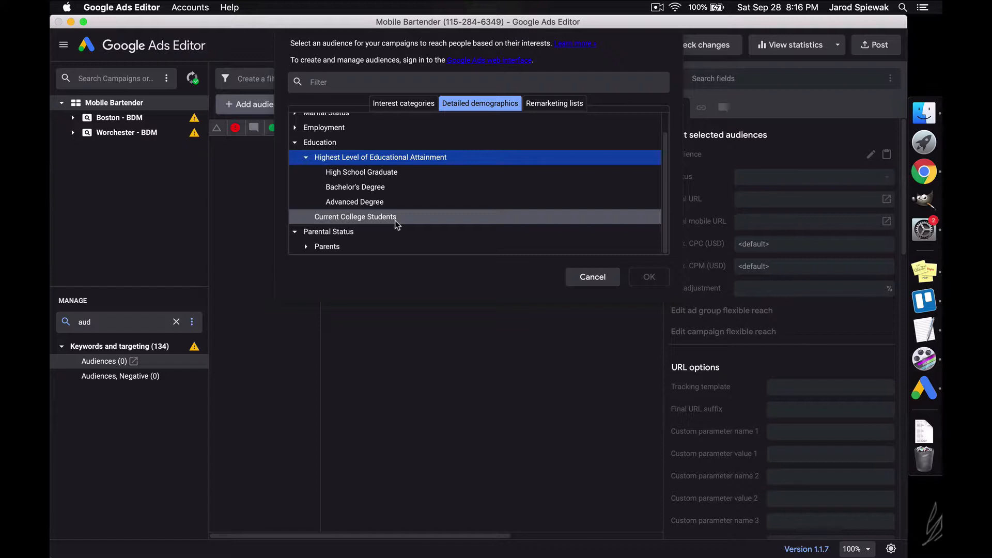
click(398, 218)
shift+click(397, 203)
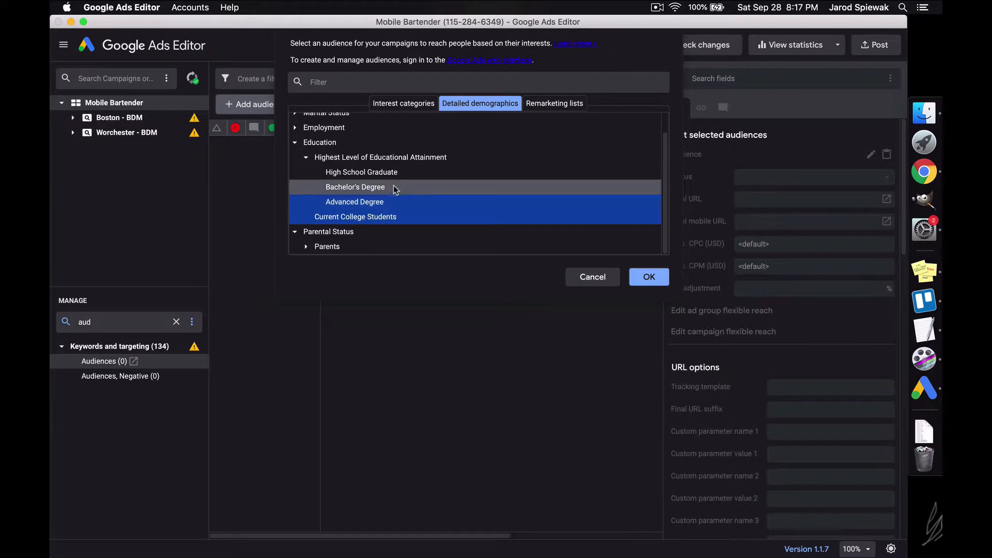
shift+click(396, 189)
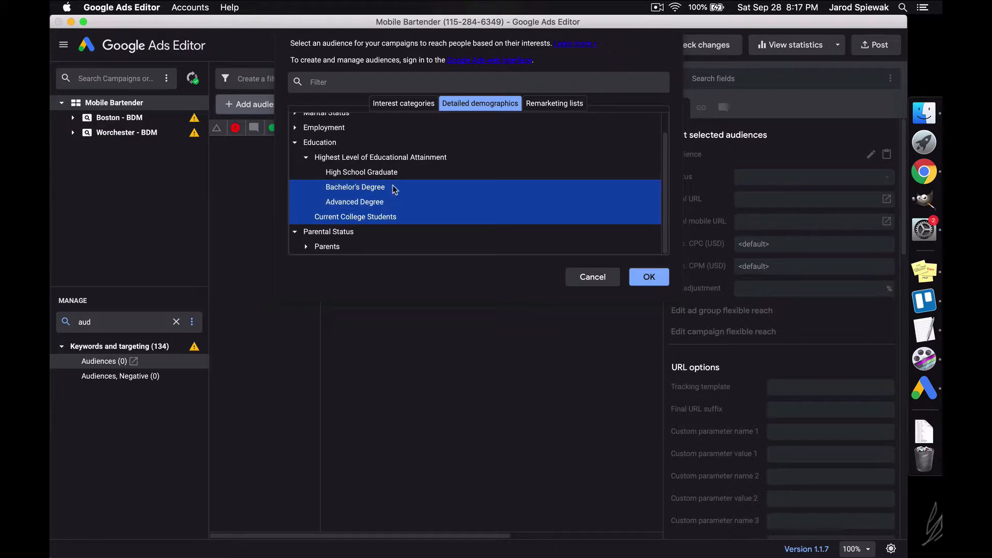
click(296, 128)
scroll(367, 165, down, 1)
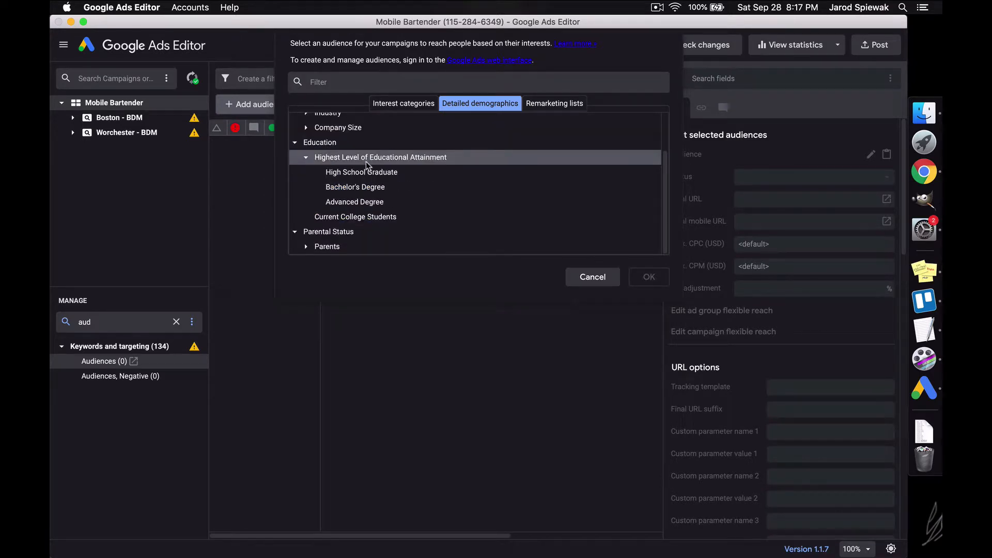
click(377, 216)
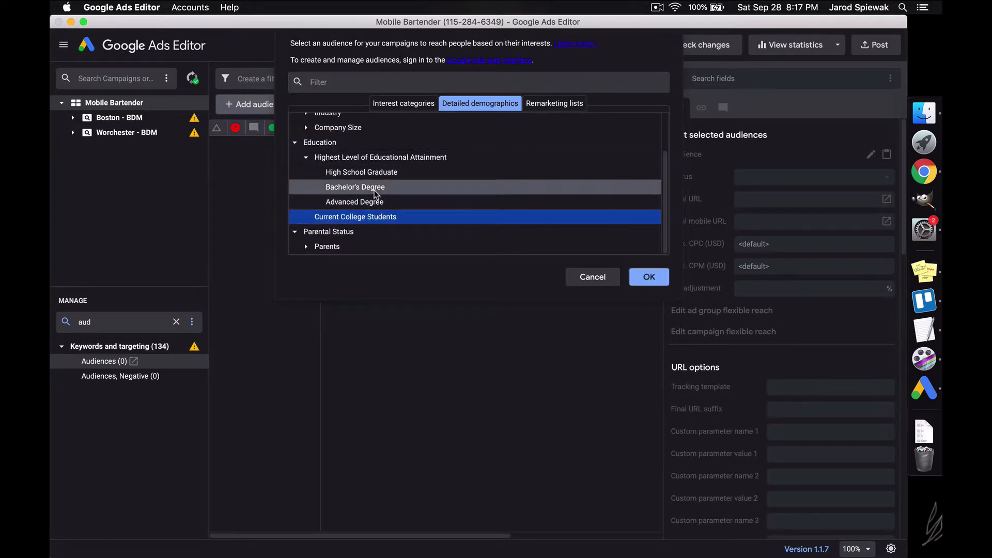
shift+click(375, 187)
click(649, 277)
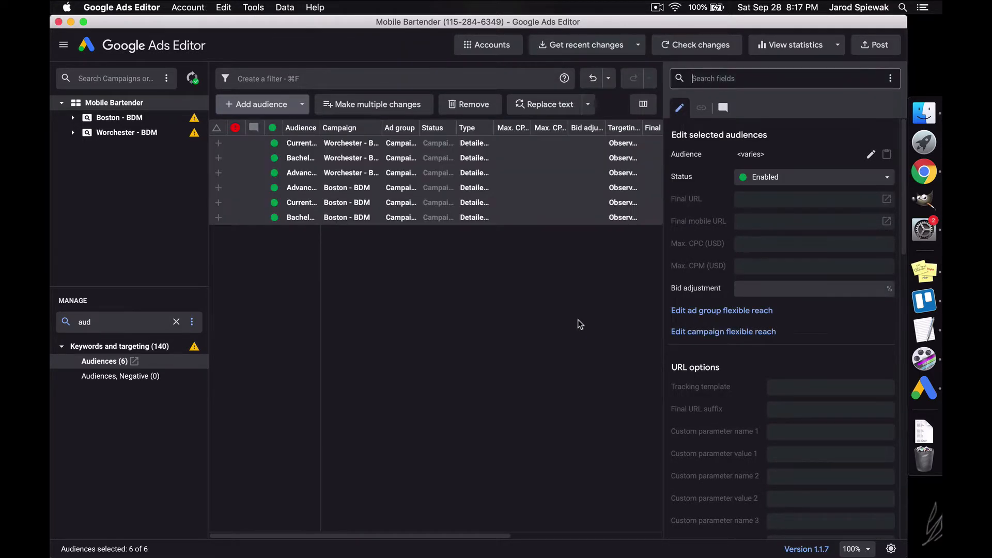
click(578, 320)
Begin another campaign-level audience addition covering both campaigns in the Mobile Bartender account
click(253, 105)
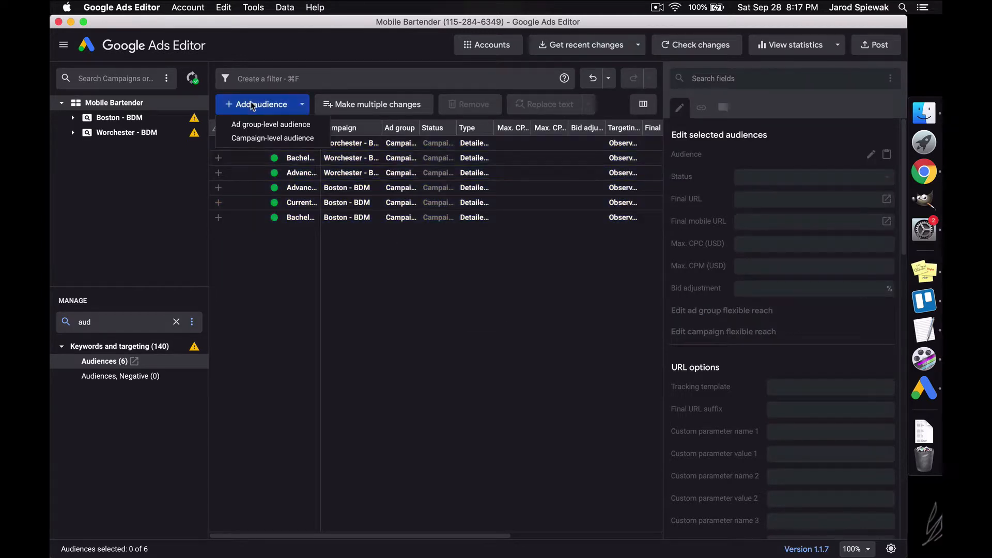
click(271, 139)
click(325, 63)
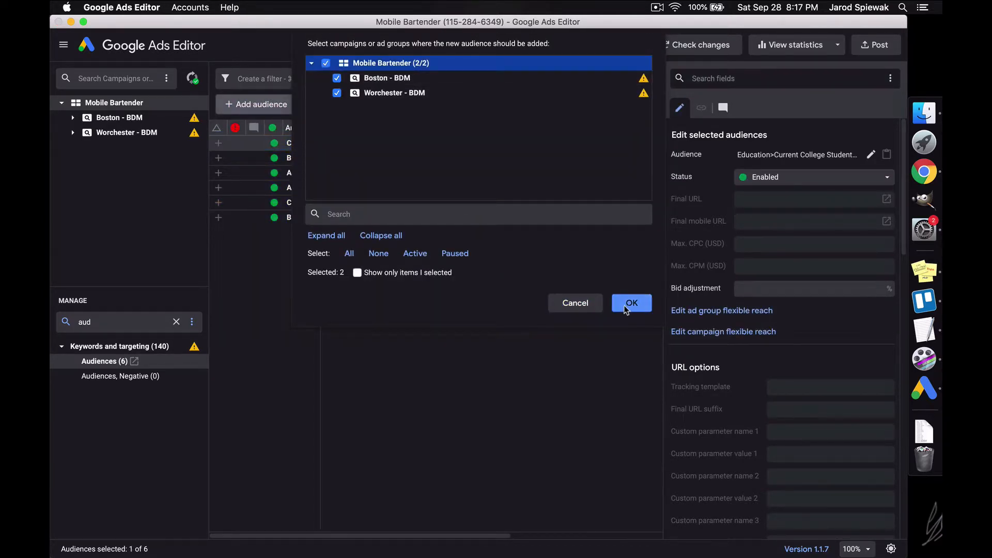
click(627, 308)
Examine the Education demographics and the Company Size and Industry options under Employment
click(477, 104)
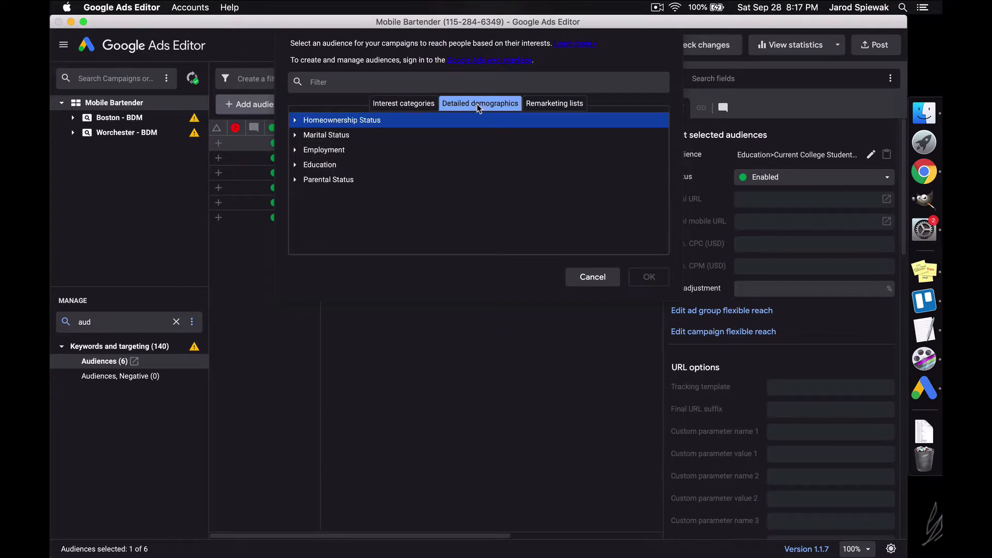
click(295, 165)
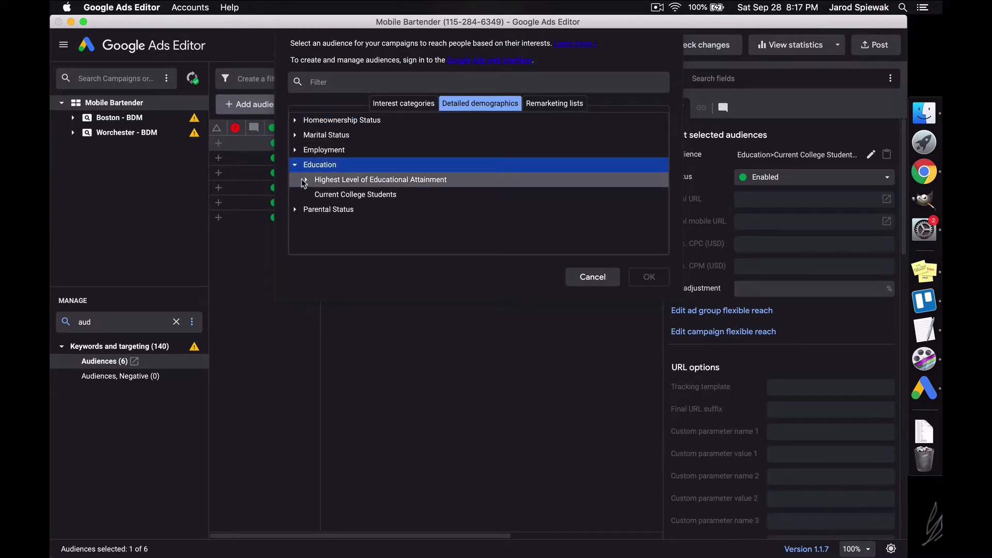
click(304, 179)
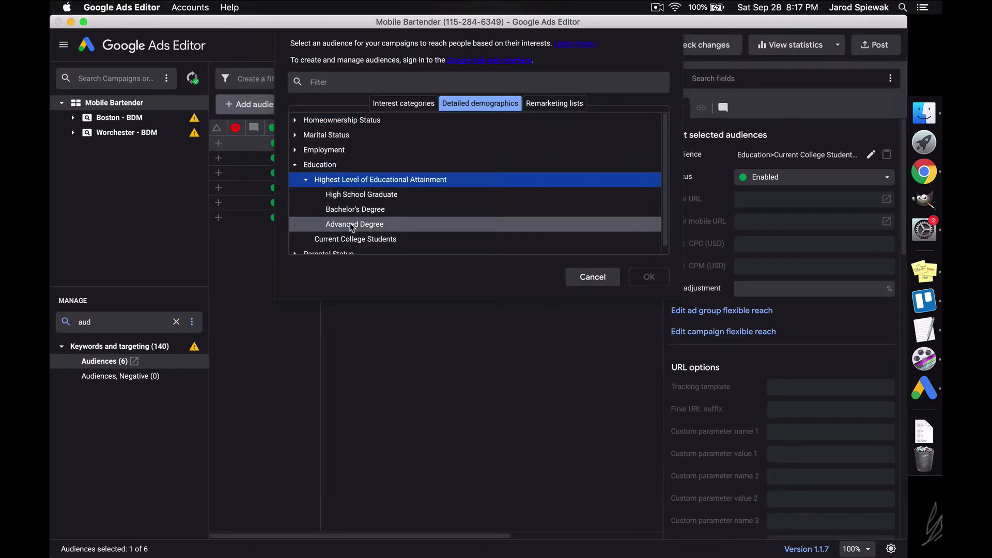
click(296, 165)
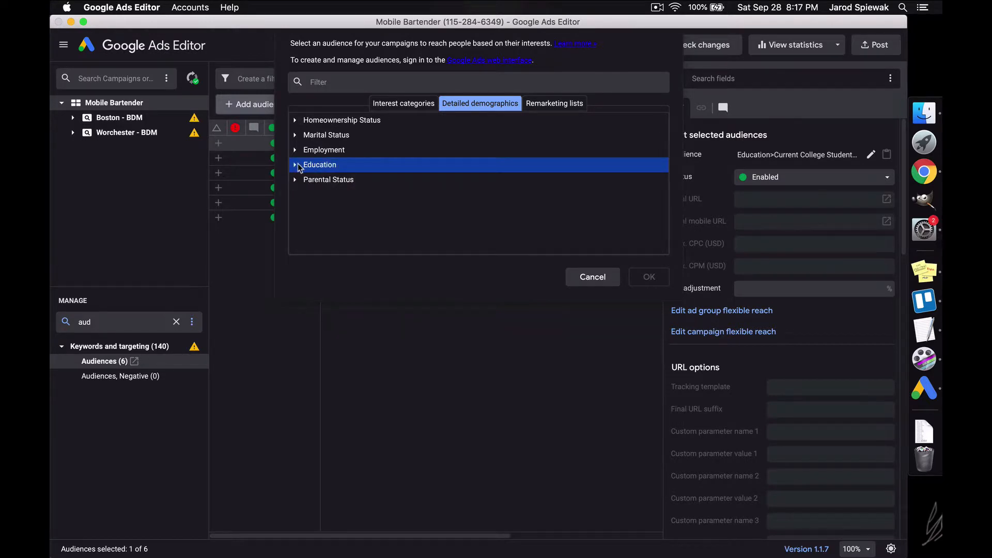
click(295, 149)
click(306, 179)
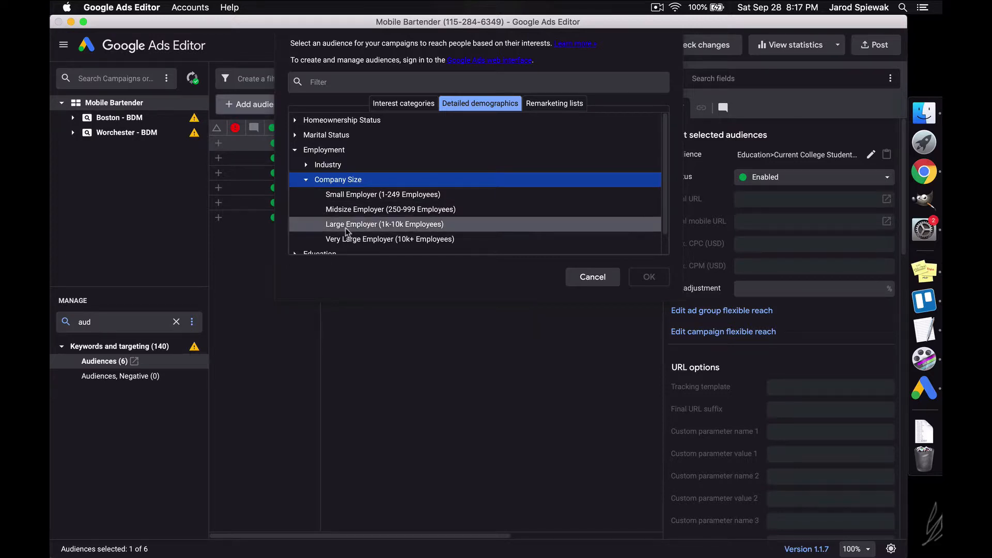
click(306, 166)
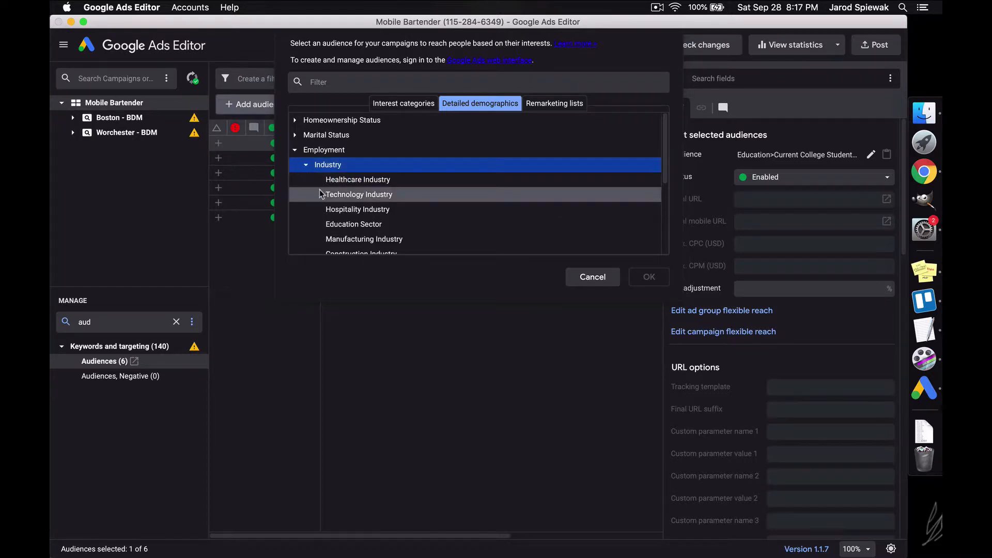
scroll(320, 189, down, 2)
scroll(321, 192, up, 2)
click(295, 150)
Add the Marital Status demographics Married, Single and In a Relationship as audiences to both campaigns
click(295, 135)
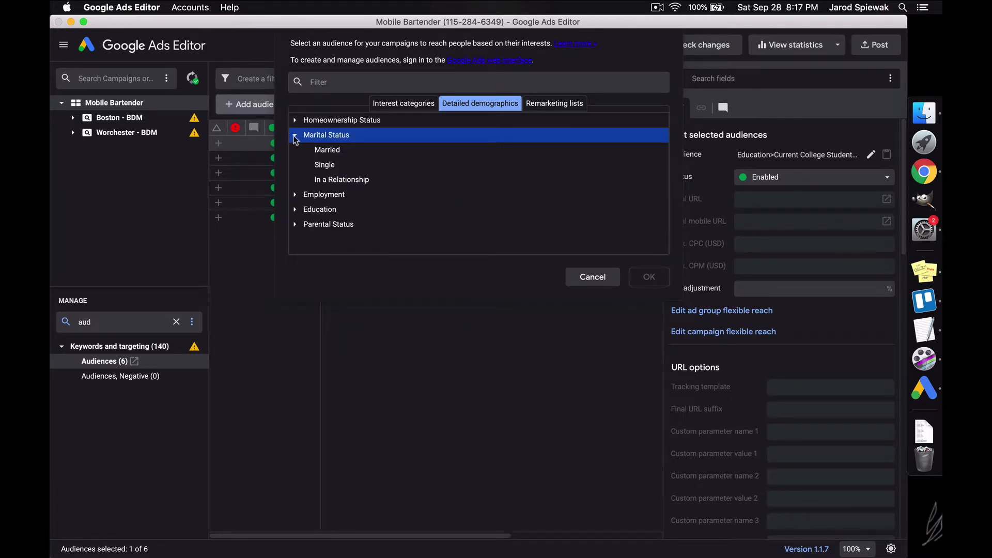
shift+click(321, 151)
shift+click(333, 166)
shift+click(345, 181)
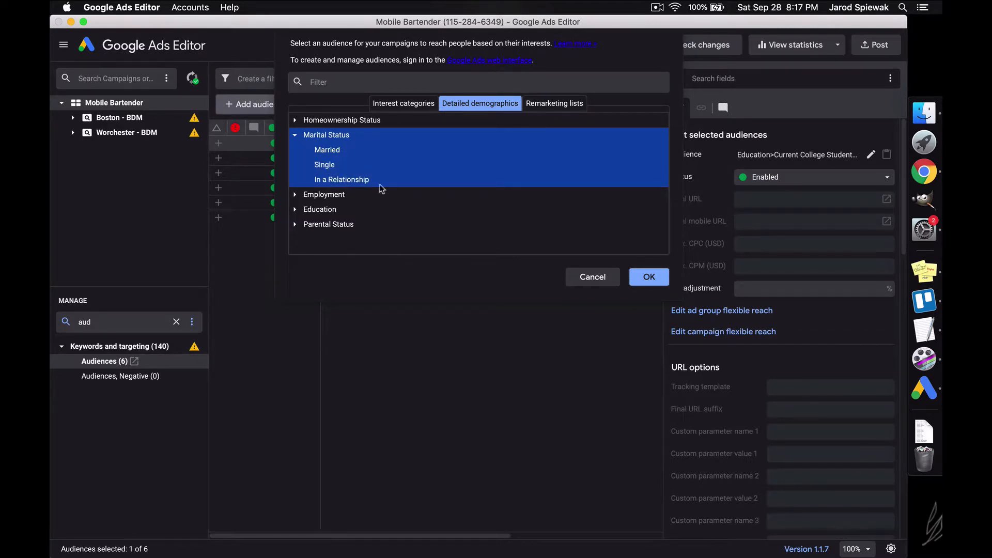
click(651, 278)
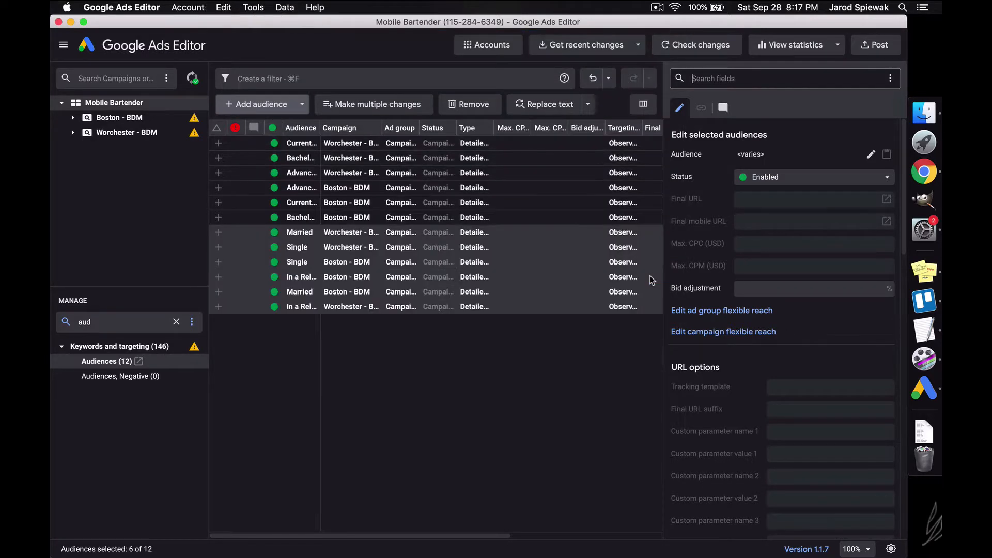
click(459, 387)
Add the Homeownership Status demographics Homeowners and Renters as campaign-level audiences to both Mobile Bartender campaigns
click(266, 104)
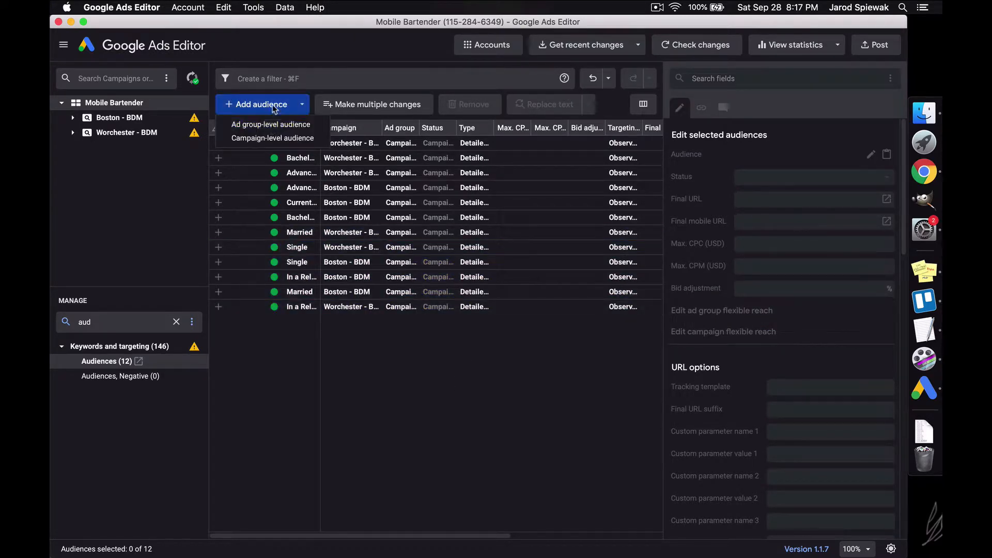
click(273, 138)
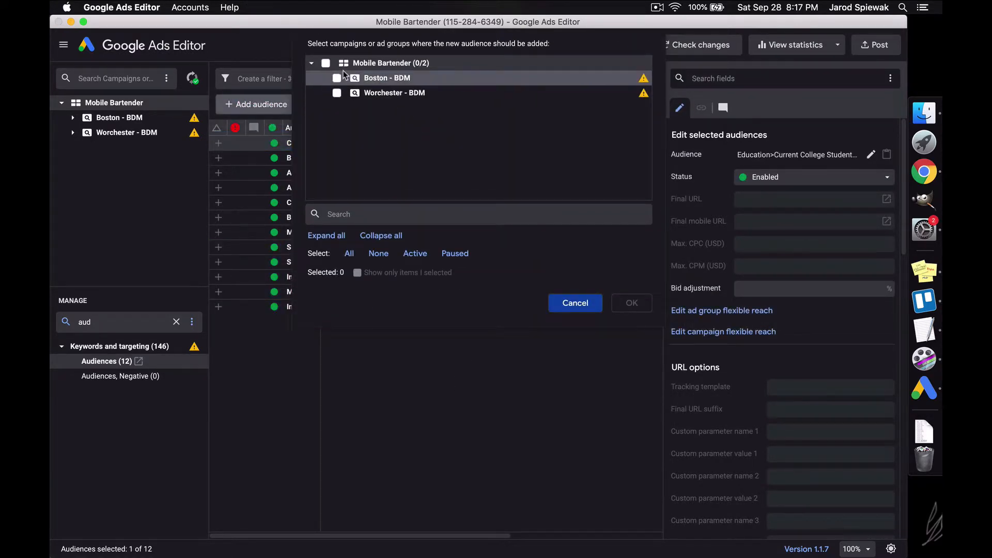
click(326, 63)
click(641, 309)
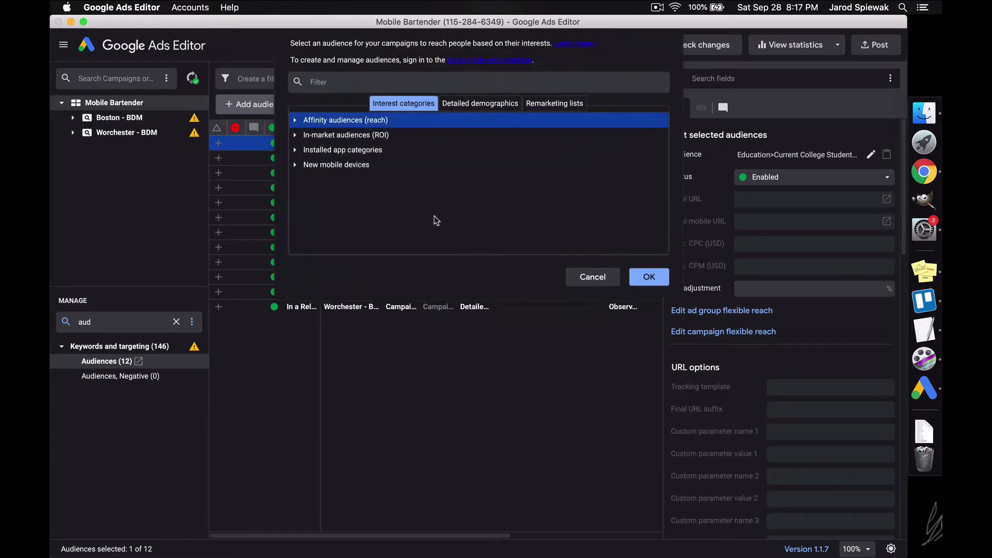
click(455, 106)
click(295, 135)
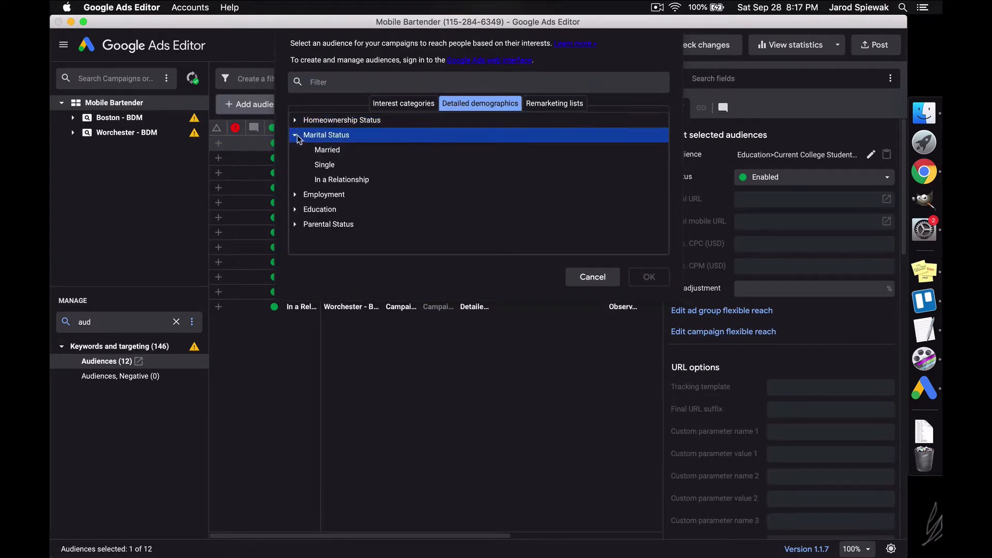
click(294, 120)
click(317, 137)
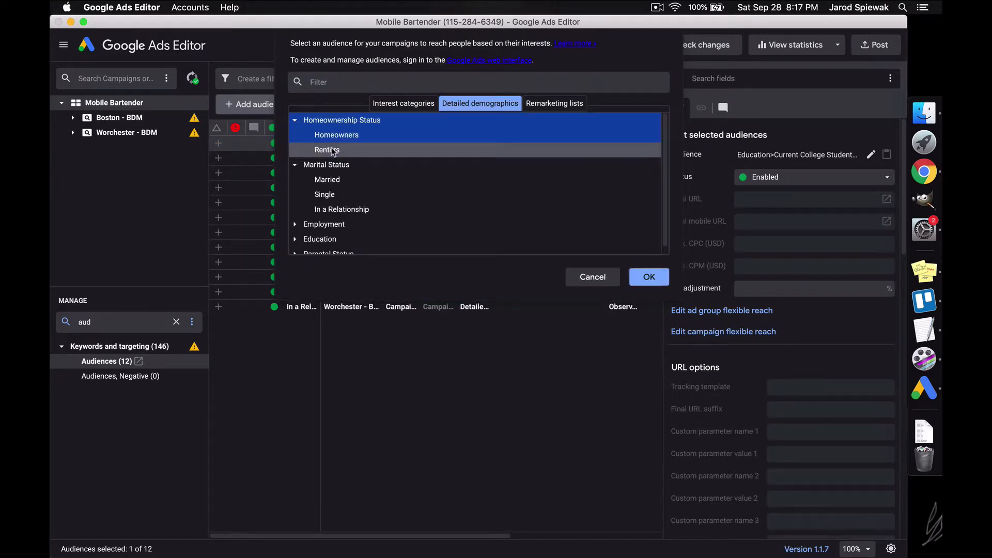
click(331, 151)
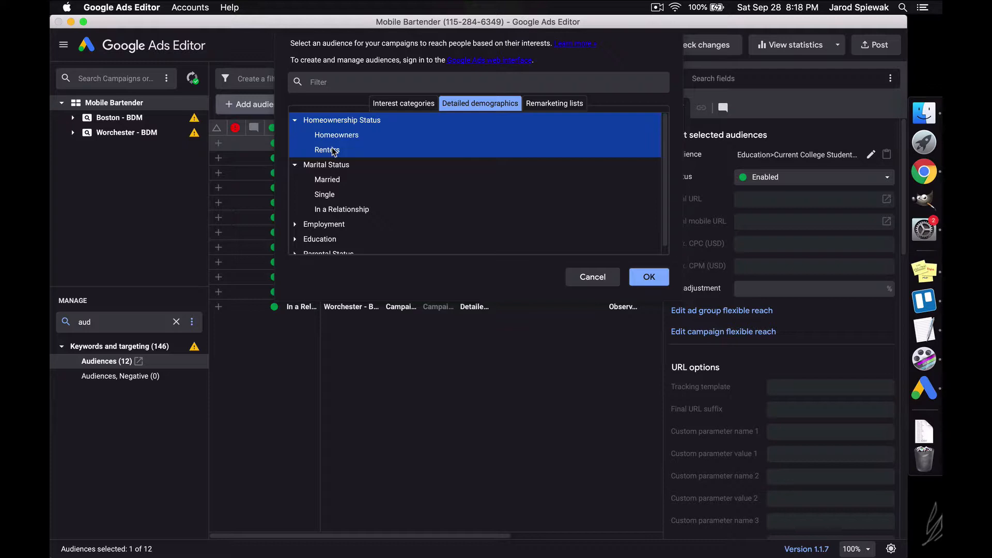
click(649, 278)
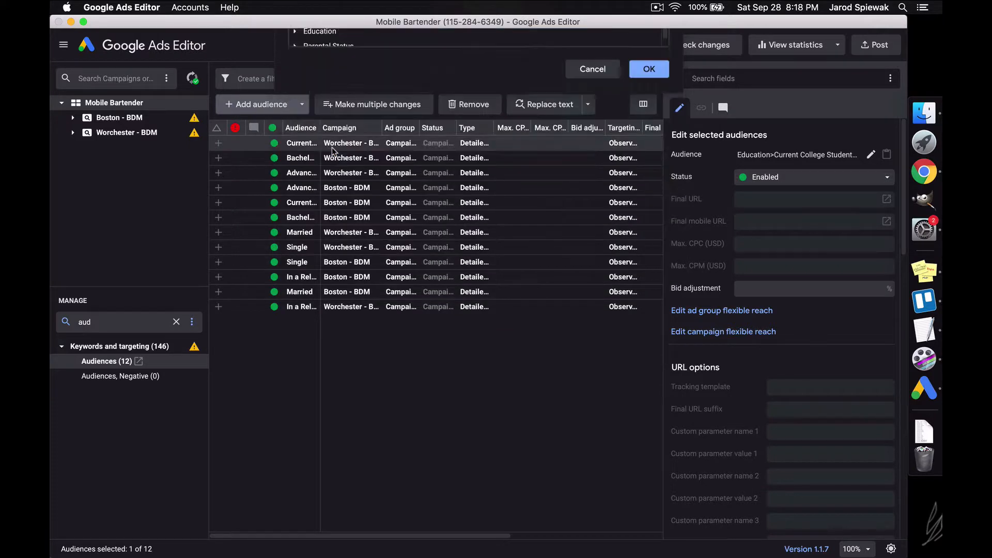
click(467, 429)
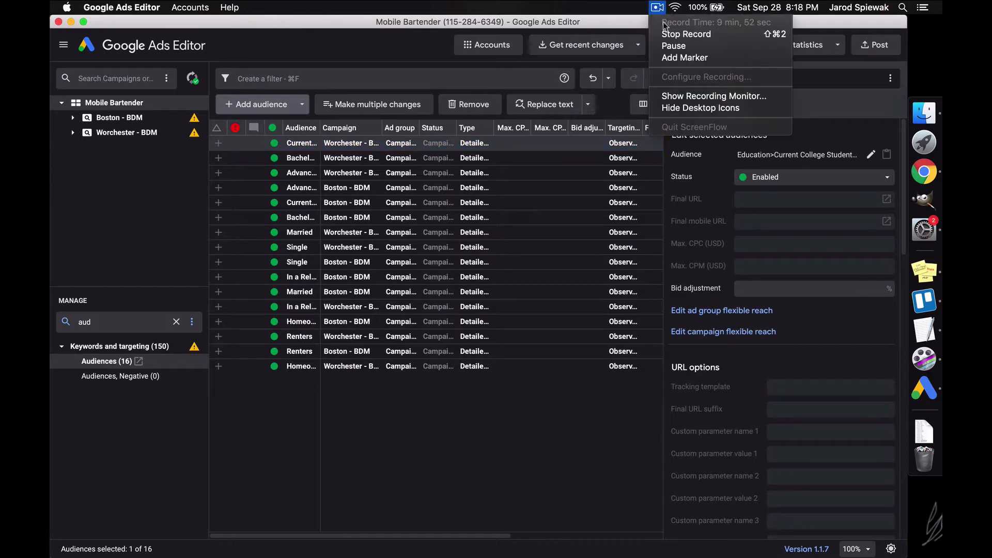
click(671, 46)
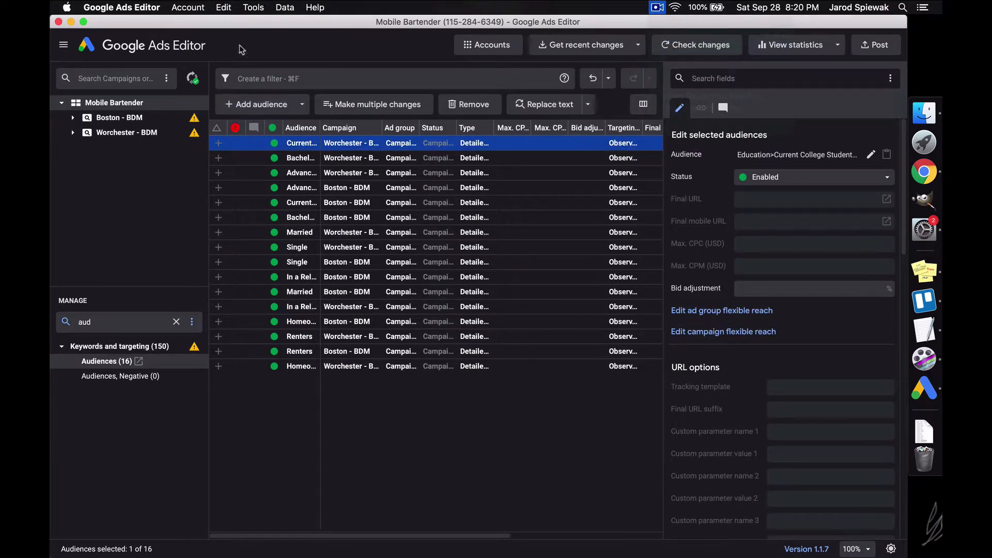
Start a new campaign-level audience addition for both the Boston and Worchester campaigns
click(302, 104)
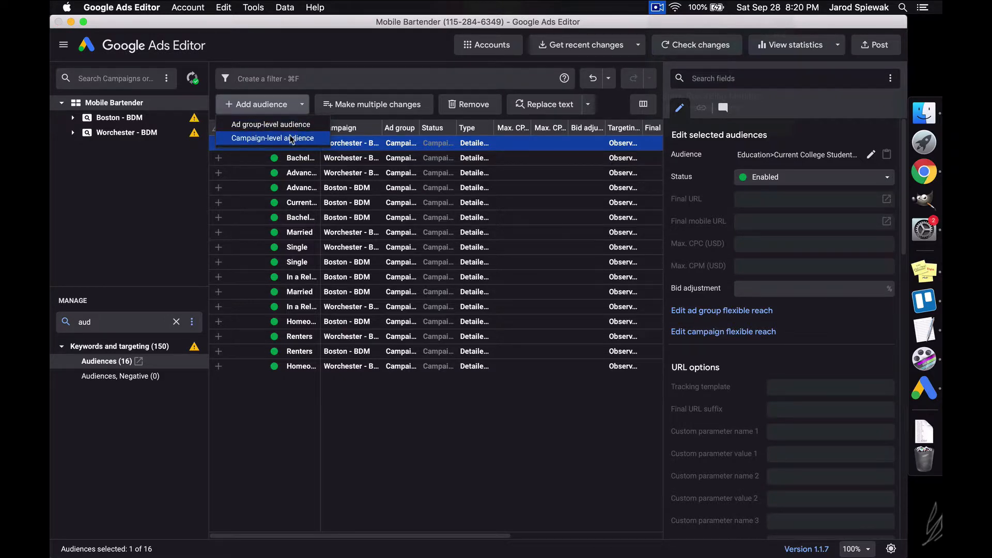
click(291, 138)
click(326, 63)
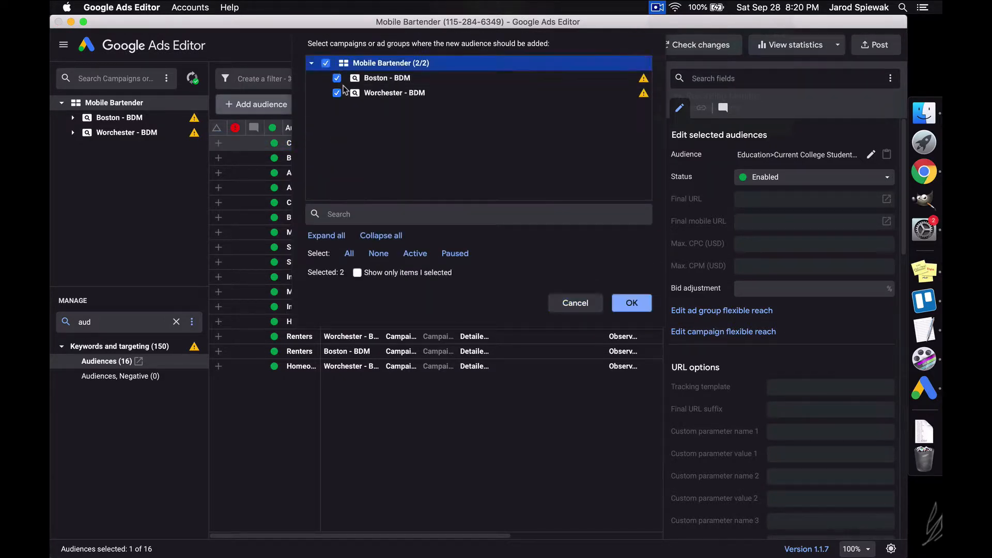
click(643, 305)
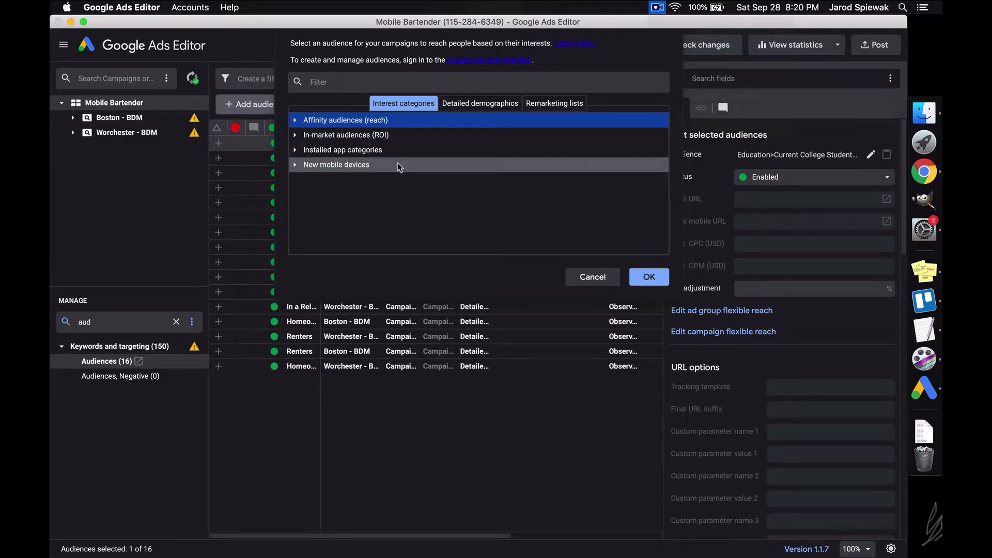
Examine the New mobile devices options and the iOS Apps categories under Installed app categories
click(296, 166)
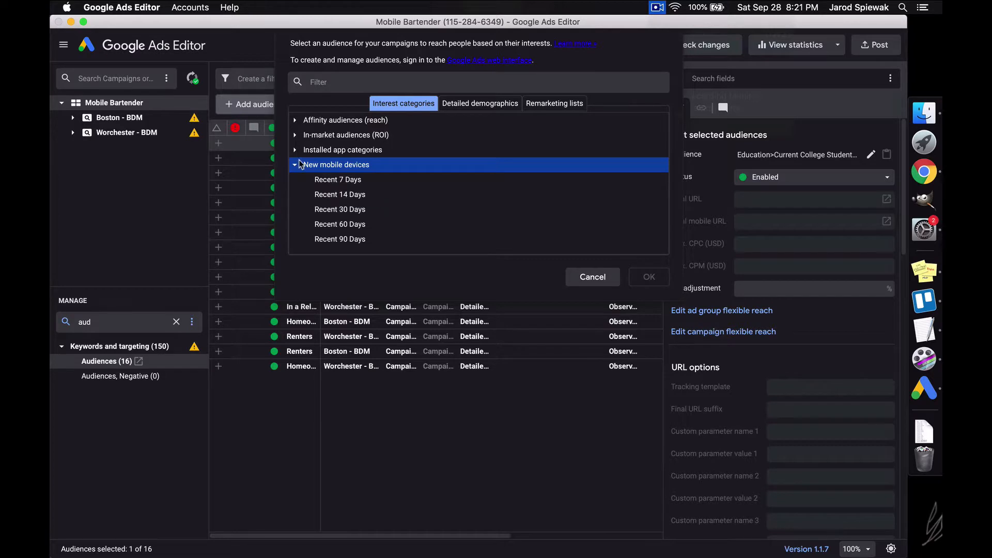
click(295, 165)
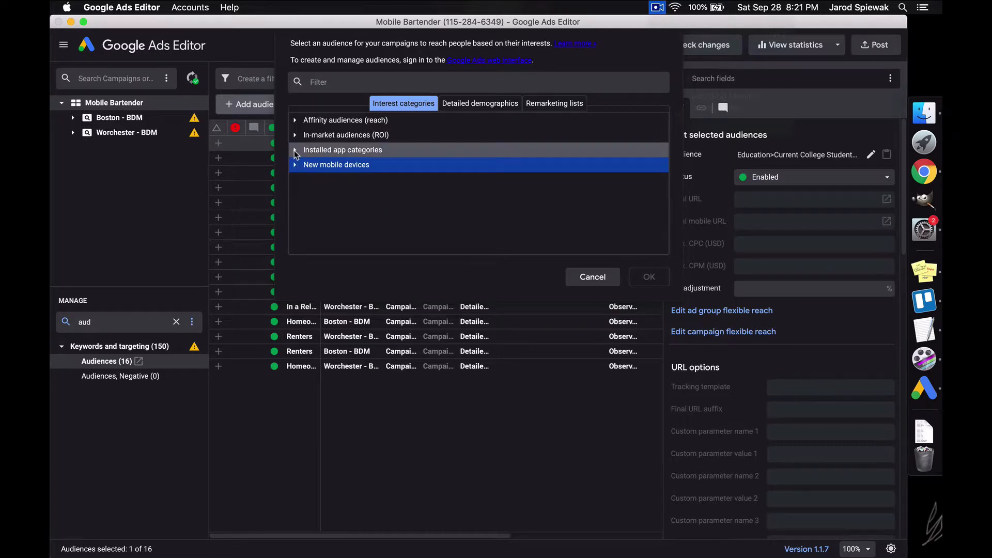
click(296, 152)
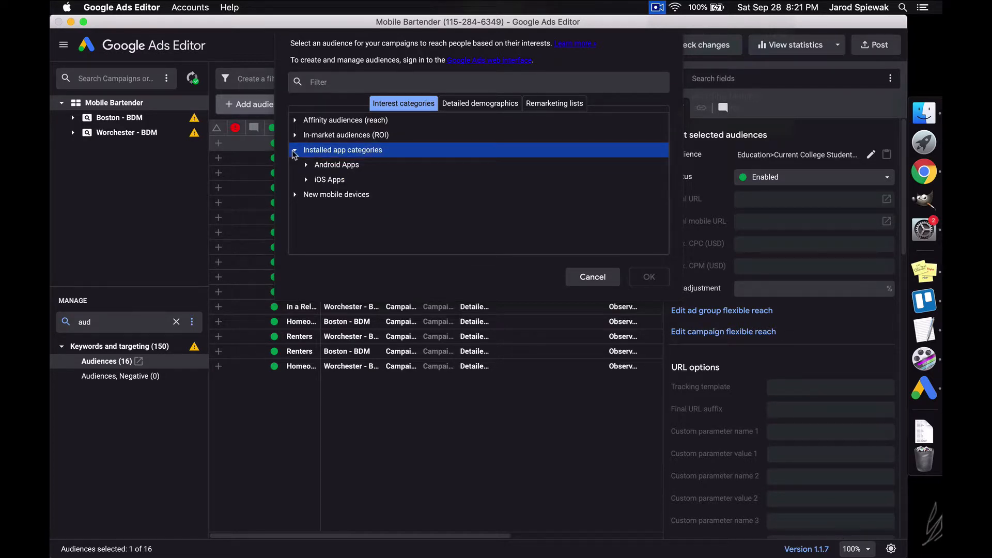
click(306, 179)
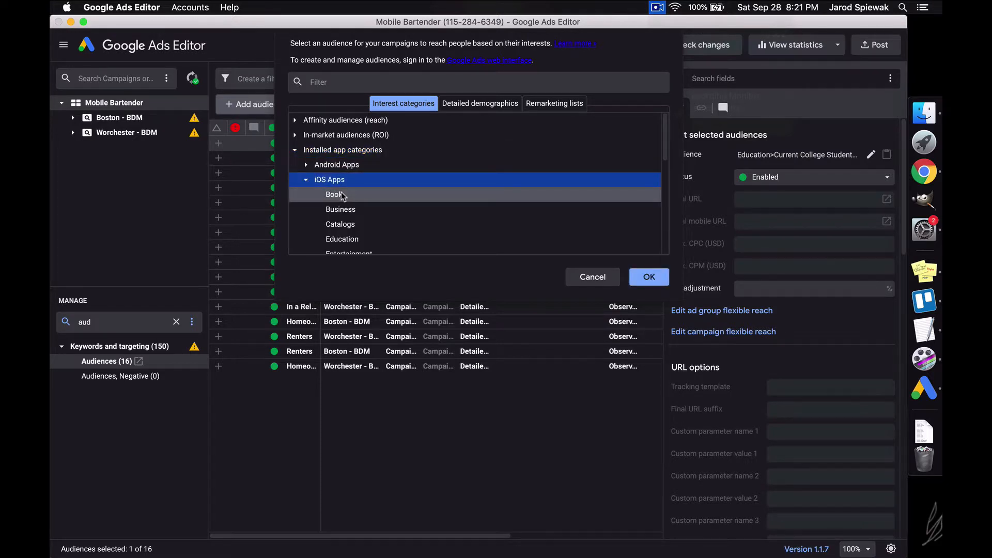
scroll(341, 192, down, 5)
scroll(342, 195, down, 4)
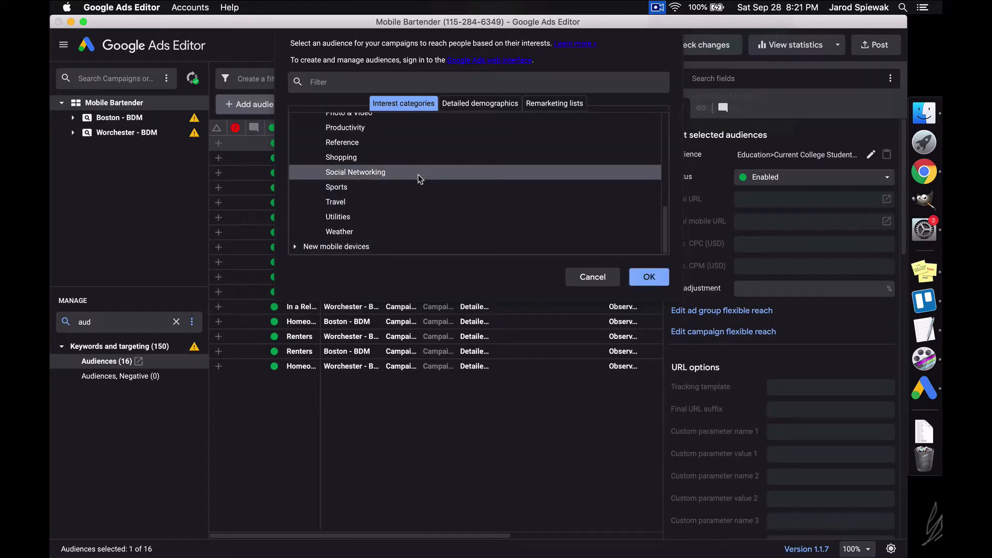
scroll(420, 179, up, 5)
scroll(420, 179, up, 3)
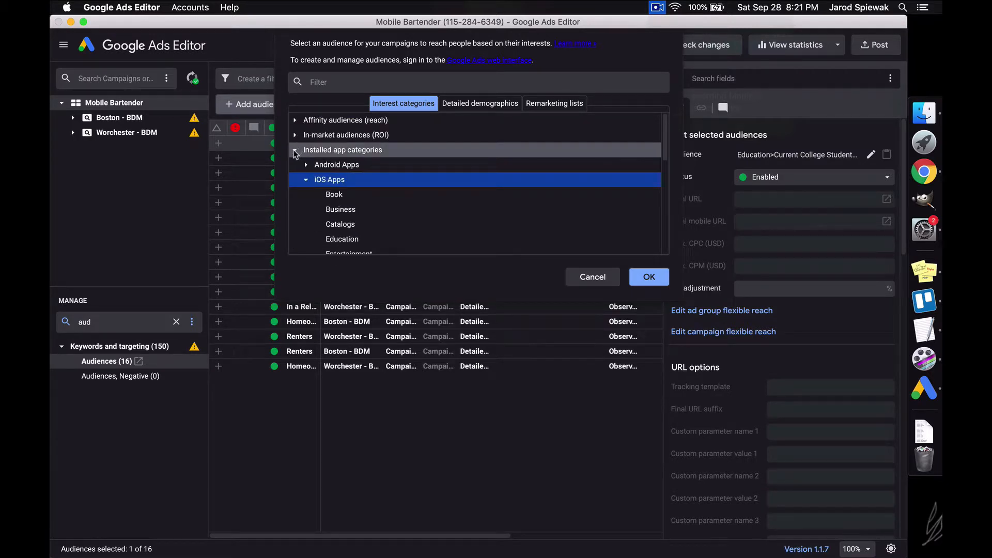
click(295, 150)
Examine the in-market audience categories, including the Travel and Real Estate subcategories
click(296, 135)
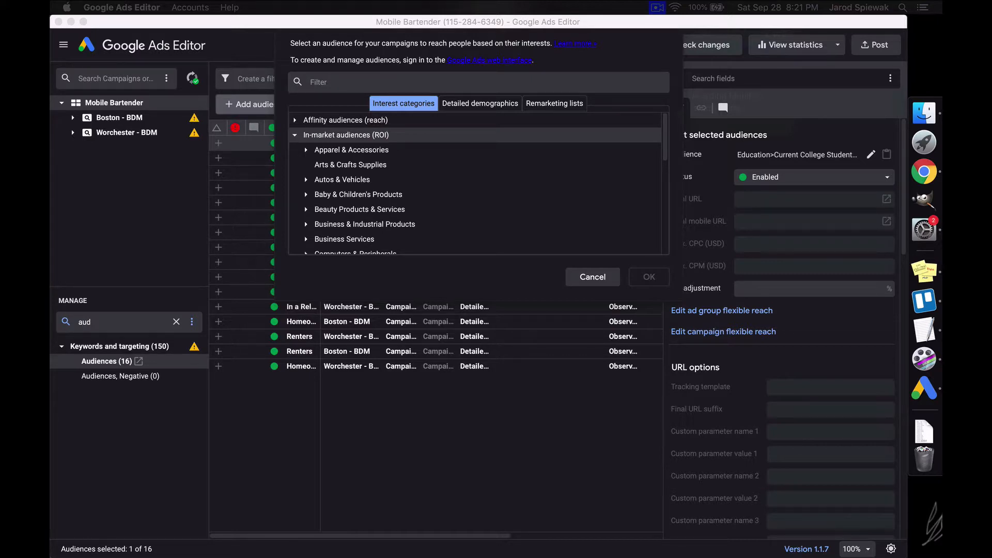
click(437, 179)
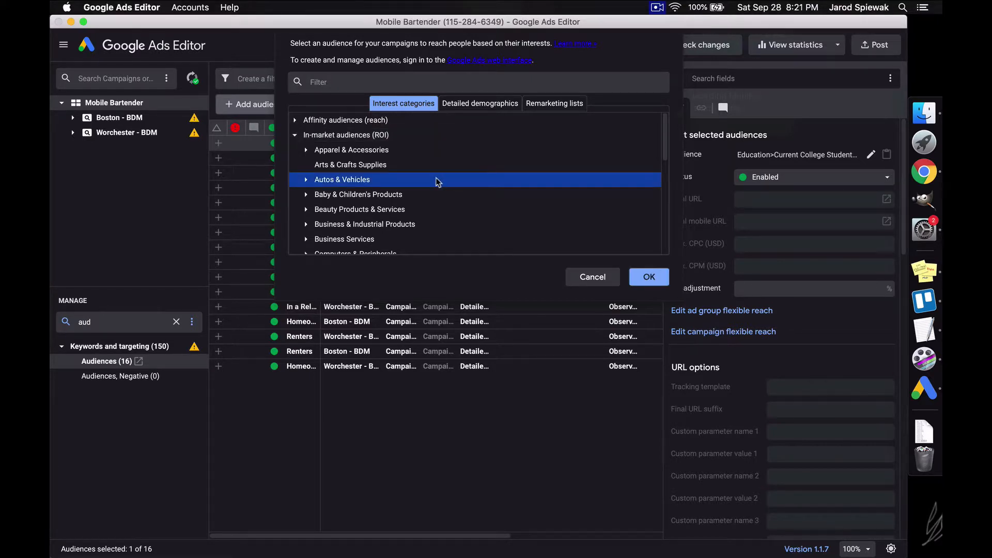
scroll(436, 181, down, 5)
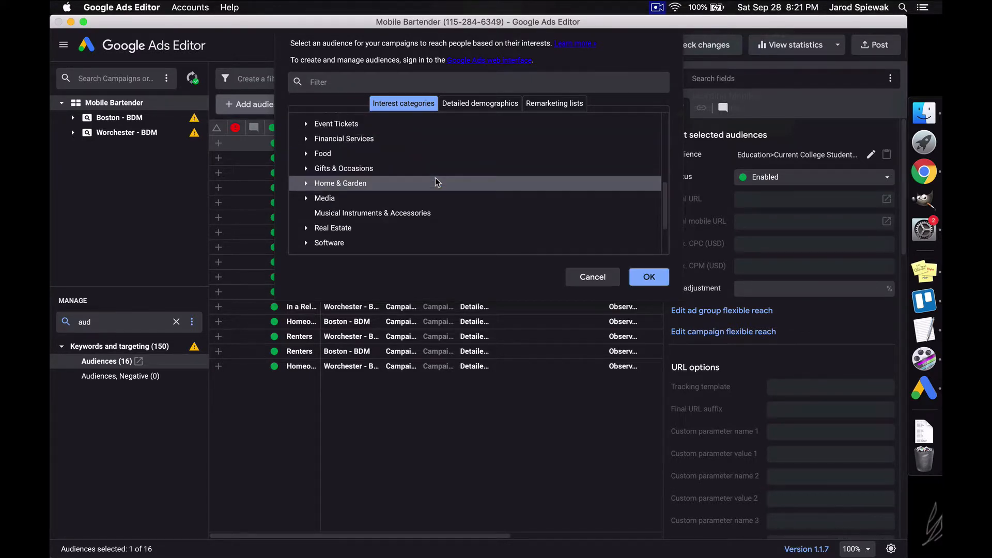
scroll(435, 178, down, 2)
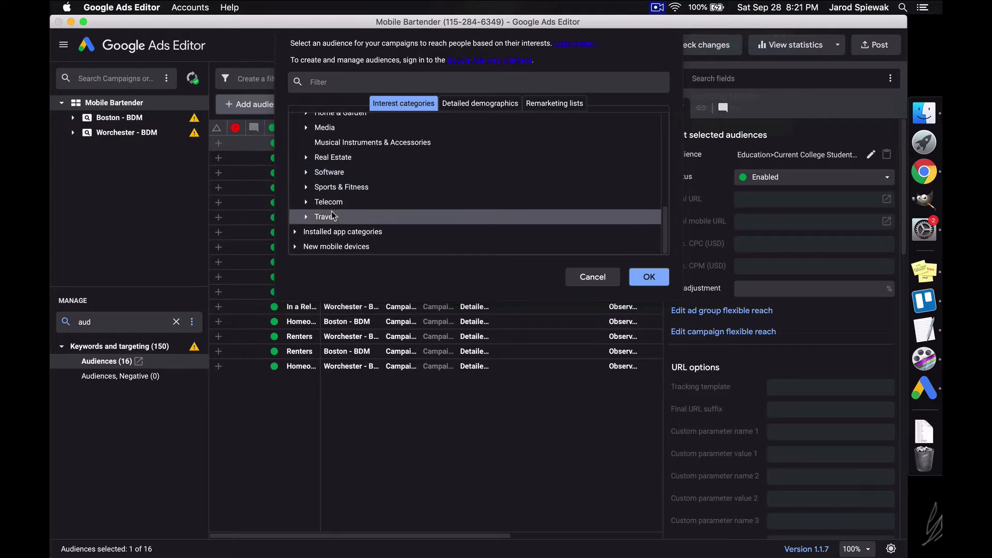
click(306, 217)
scroll(328, 216, down, 4)
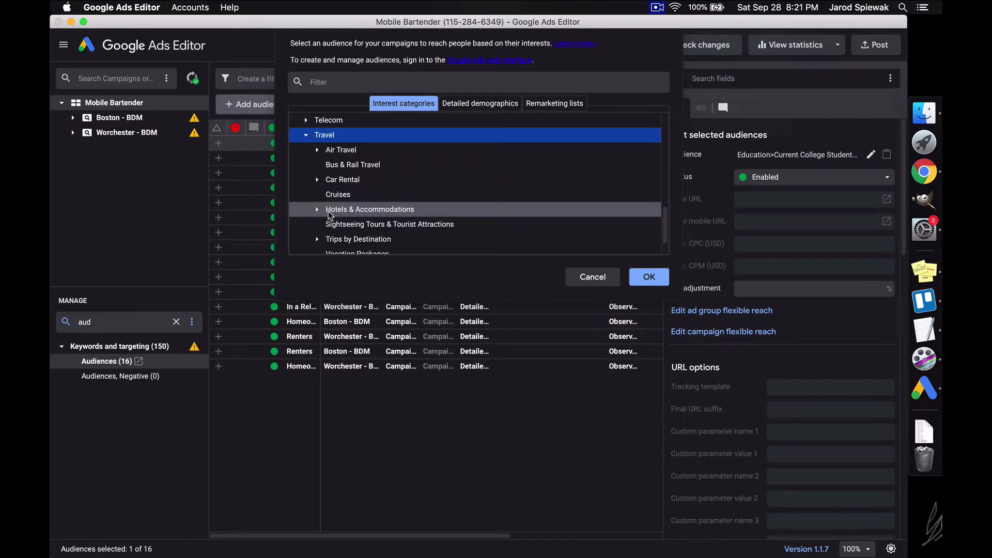
scroll(354, 182, down, 2)
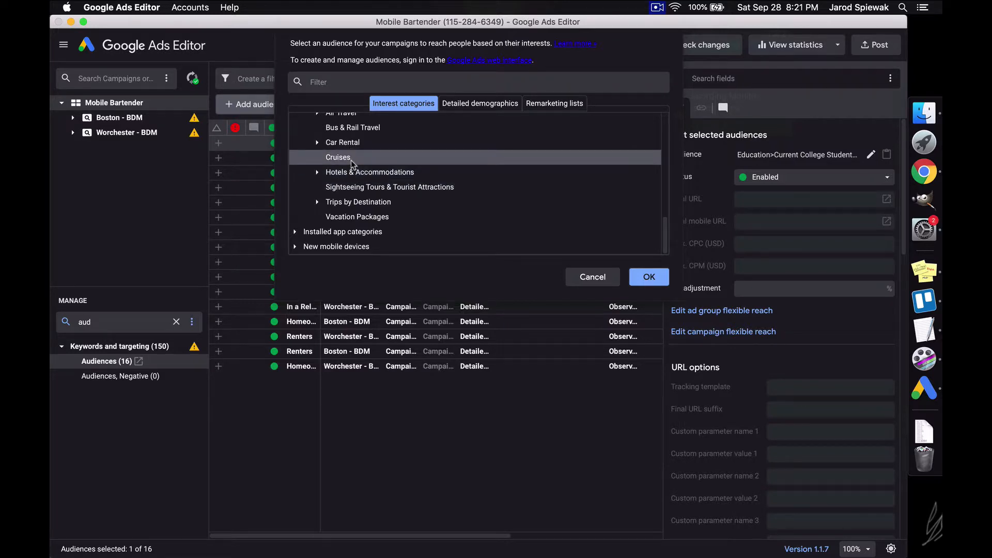
scroll(352, 160, up, 3)
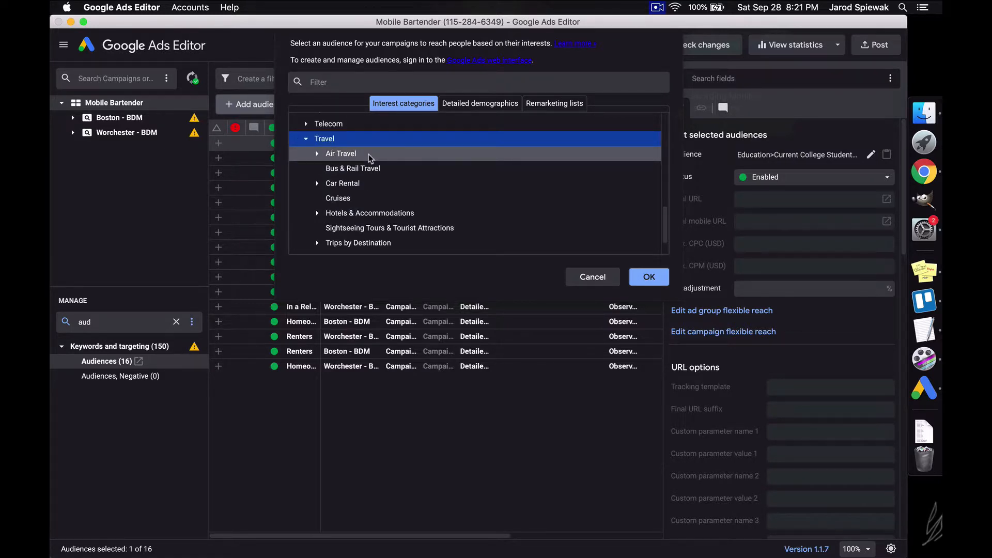
scroll(372, 215, down, 3)
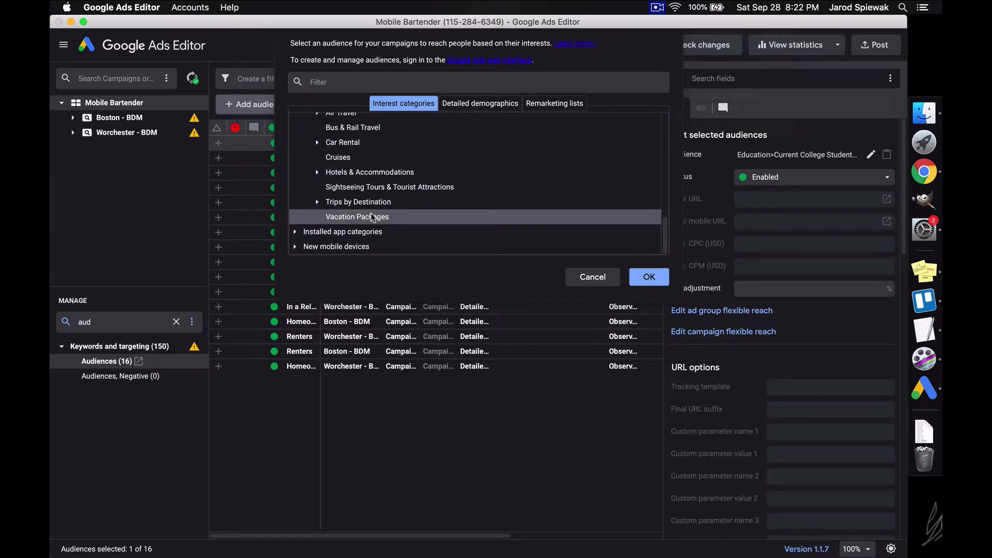
scroll(373, 215, up, 6)
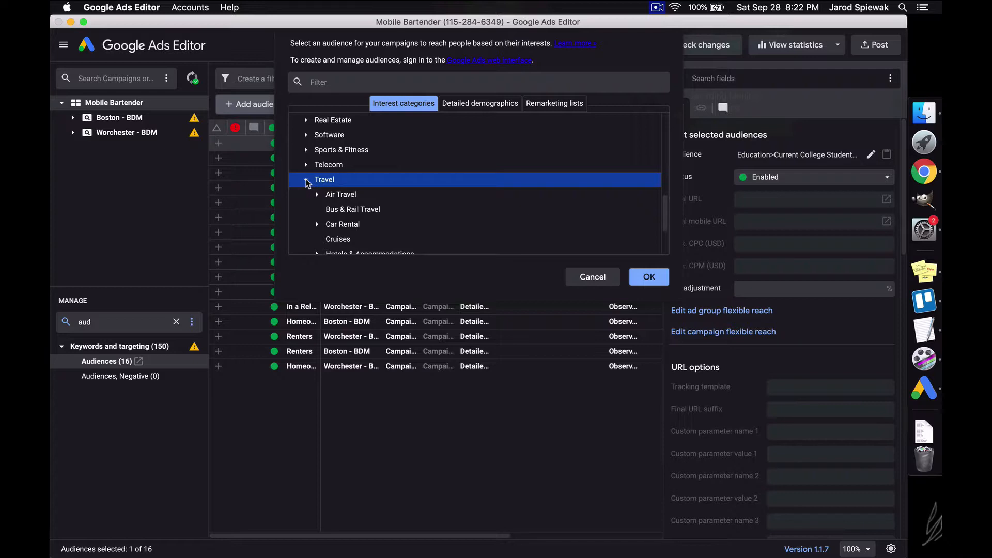
click(306, 181)
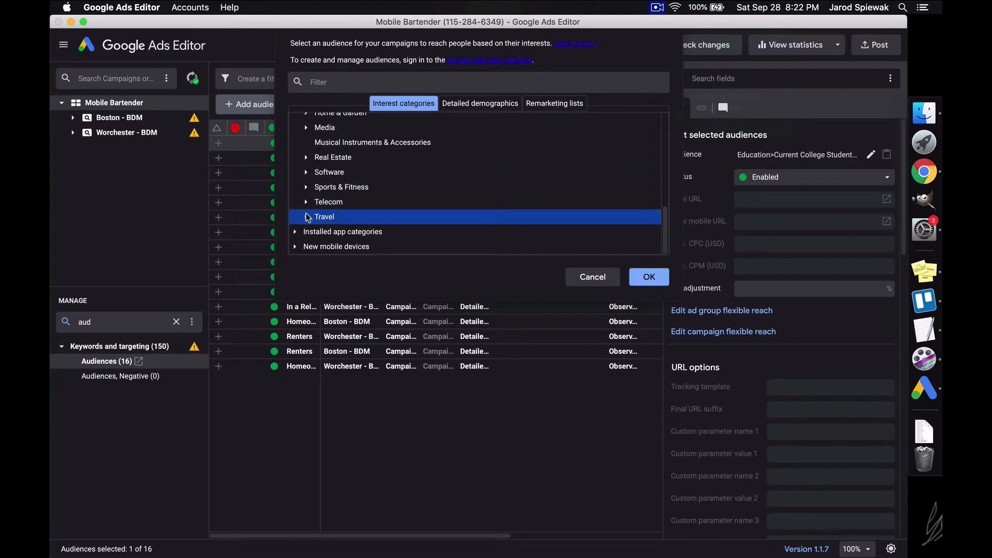
scroll(306, 187, up, 3)
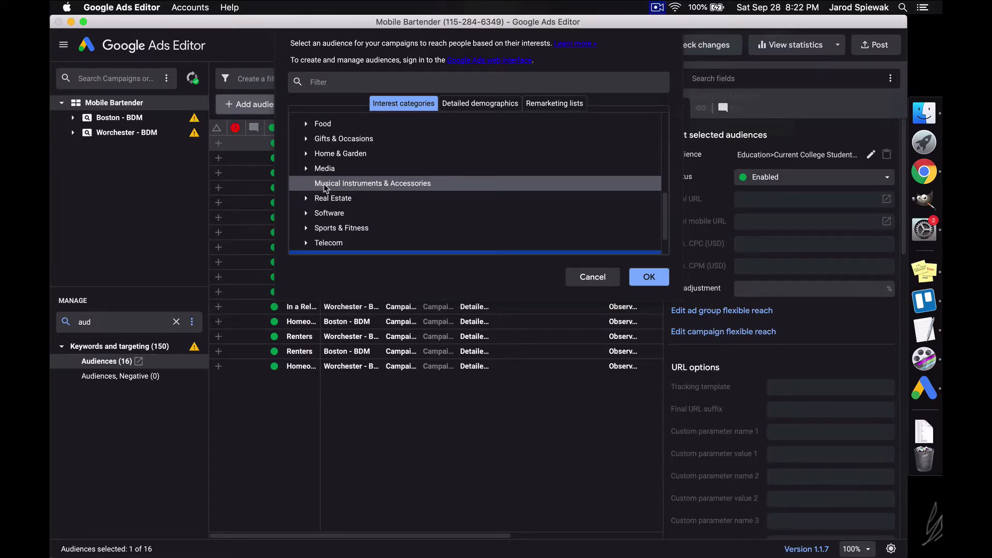
click(306, 199)
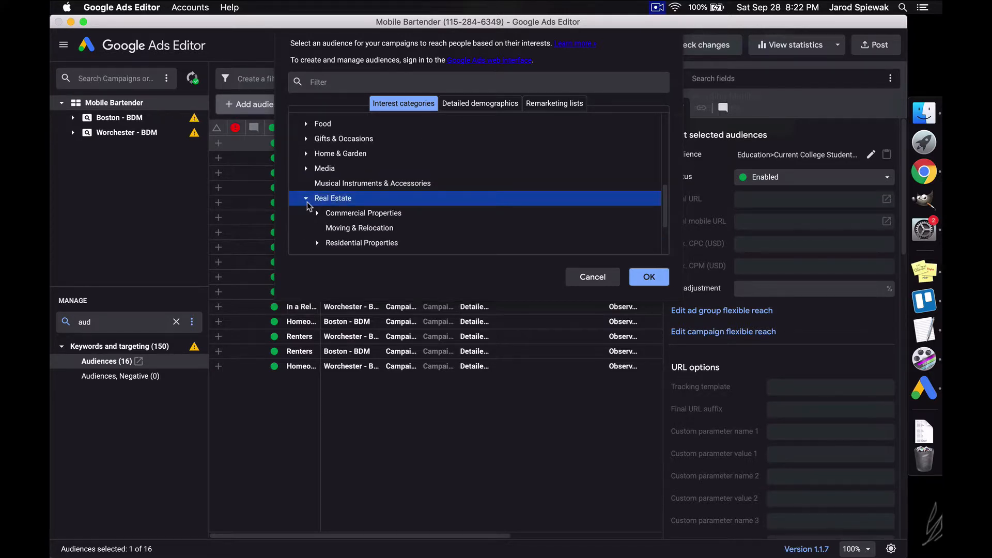
scroll(309, 206, down, 3)
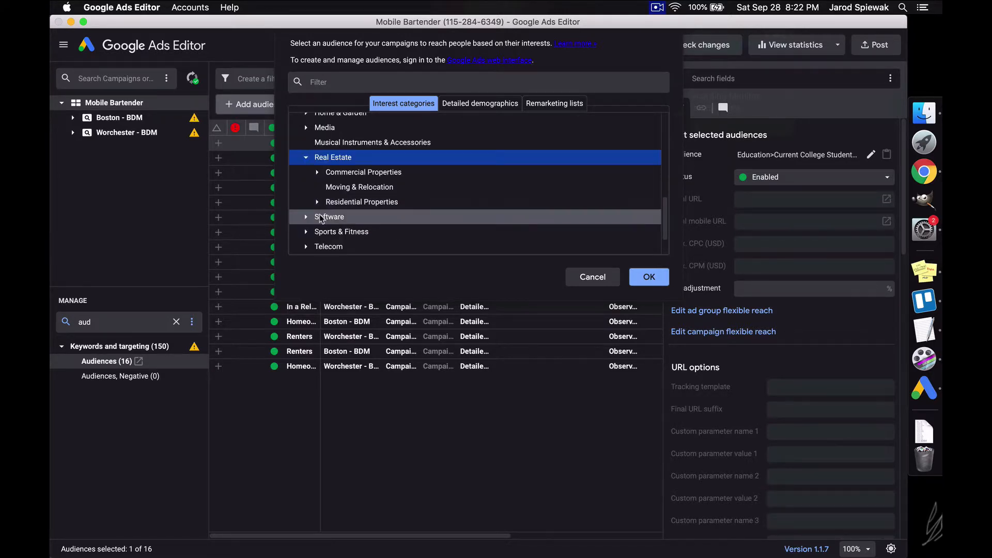
click(307, 161)
scroll(306, 186, up, 5)
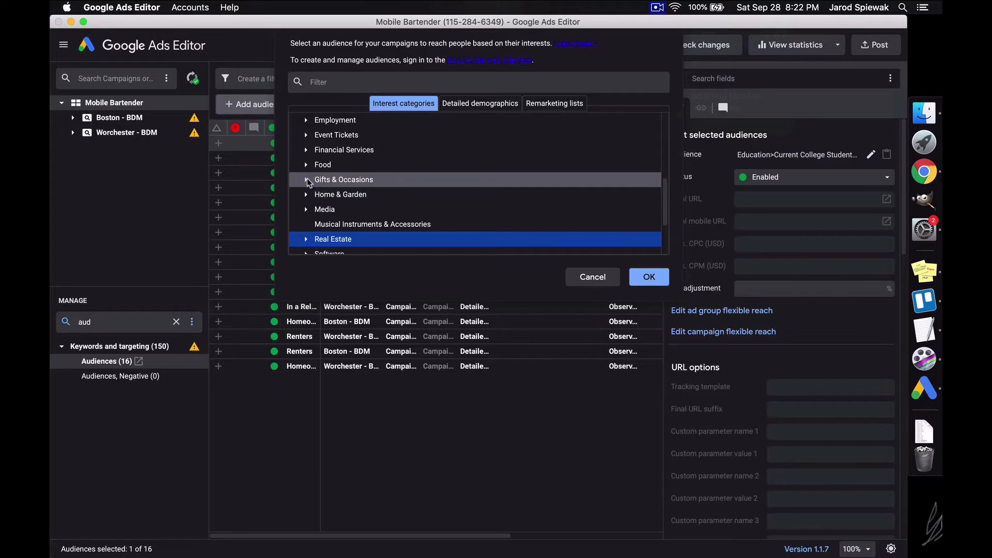
Select Event Photographers & Studios and Wedding Planning under the in-market category Gifts & Occasions
click(307, 180)
scroll(331, 185, down, 3)
scroll(370, 197, down, 3)
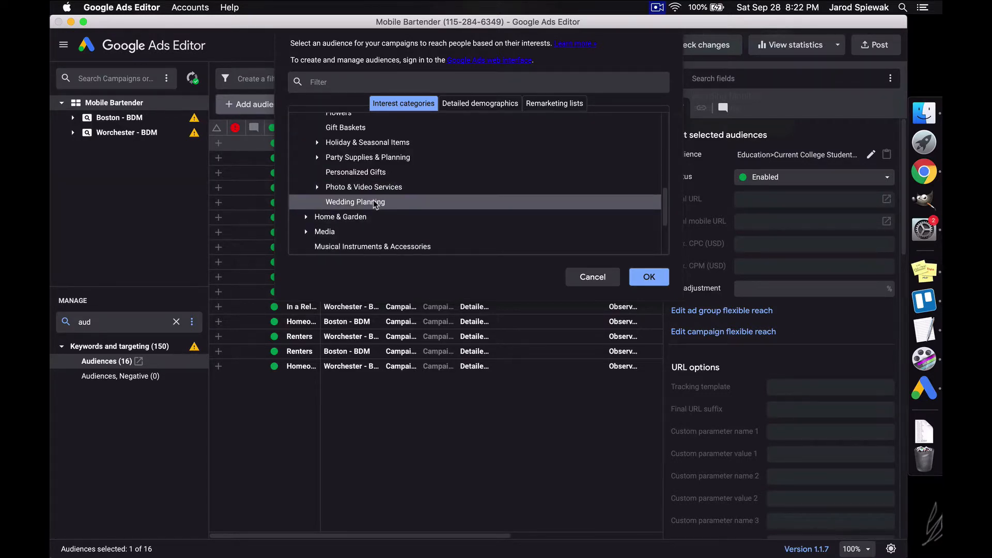
click(317, 187)
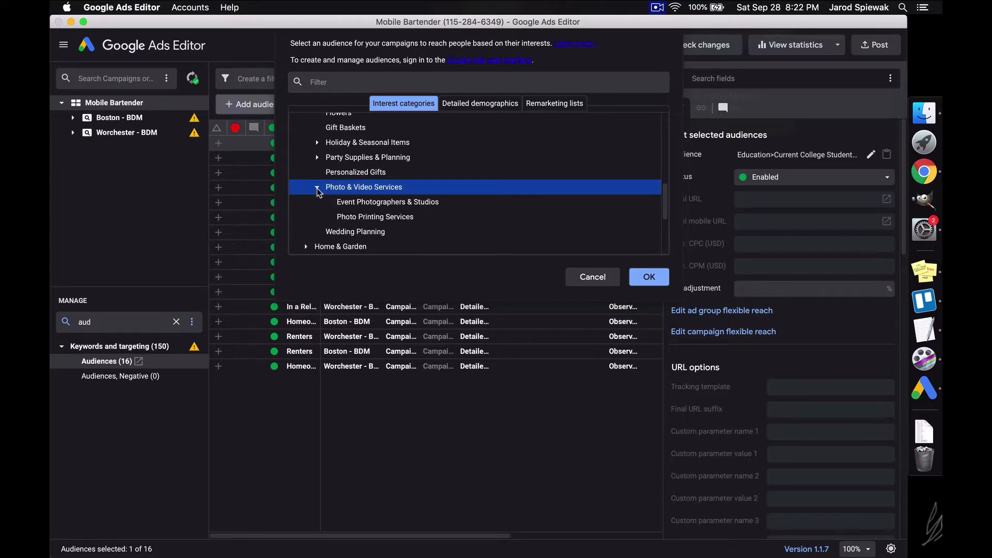
click(362, 205)
click(372, 231)
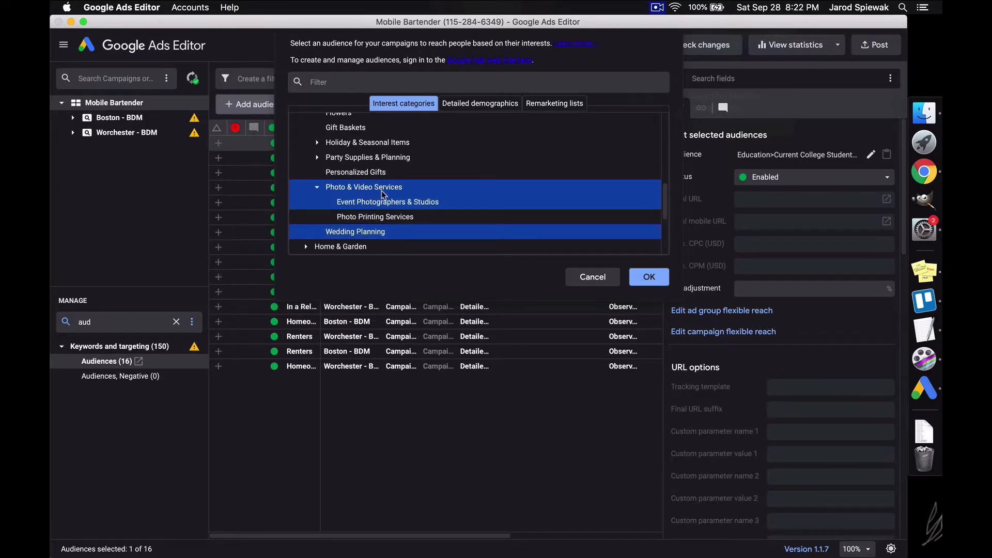
scroll(381, 188, up, 2)
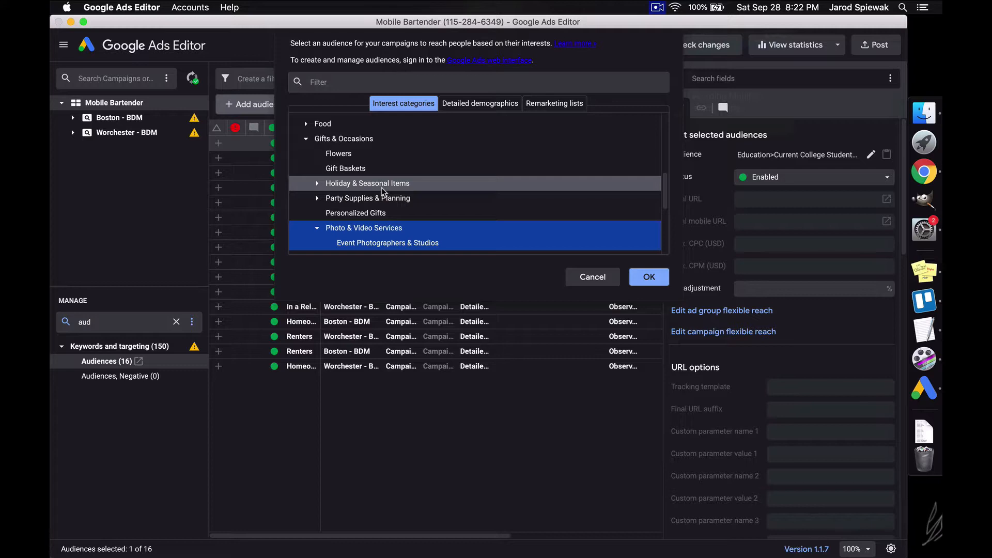
Add Event Planning Services, Party Supplies, Wedding Planning and Event Photographers & Studios as in-market audiences to both campaigns
click(317, 198)
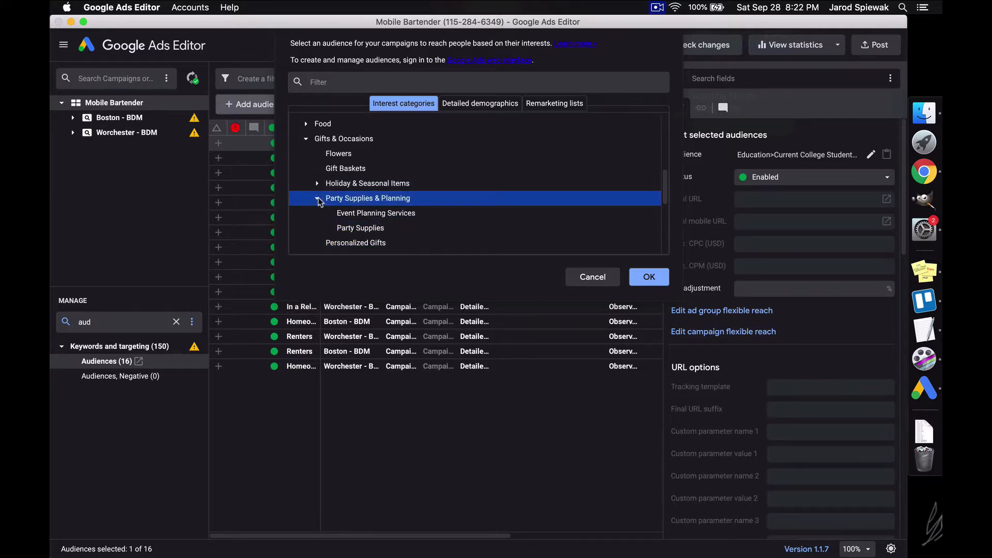
click(361, 214)
scroll(362, 207, down, 2)
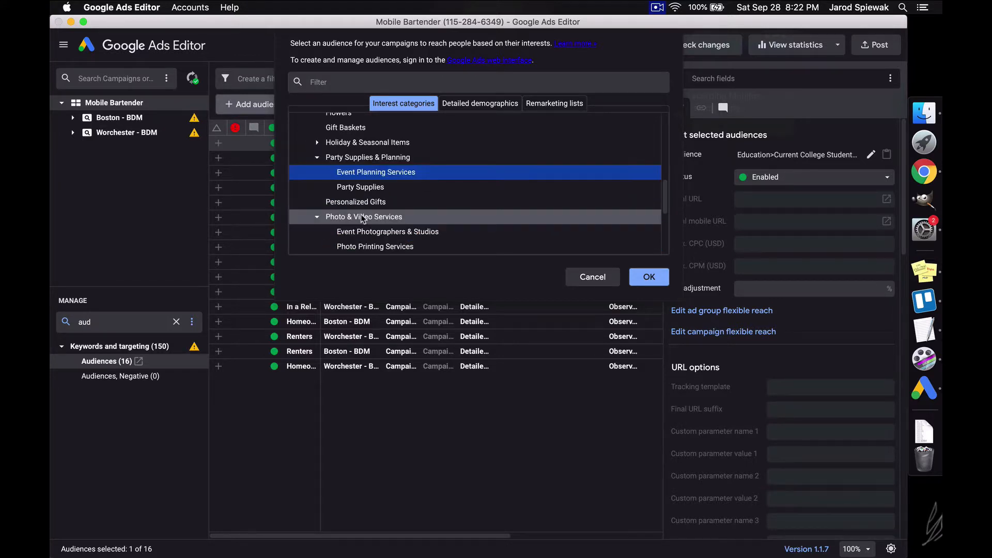
shift+click(383, 188)
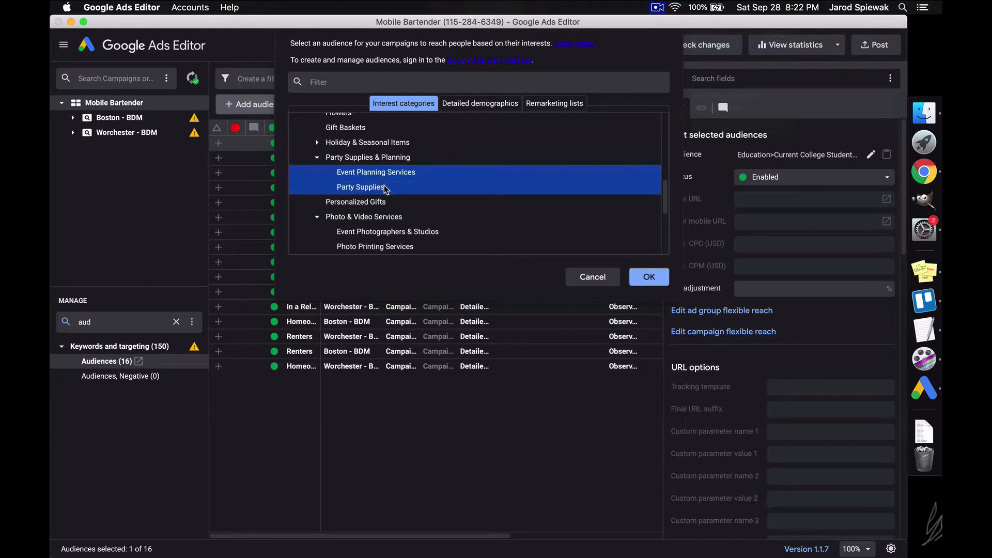
scroll(384, 187, down, 2)
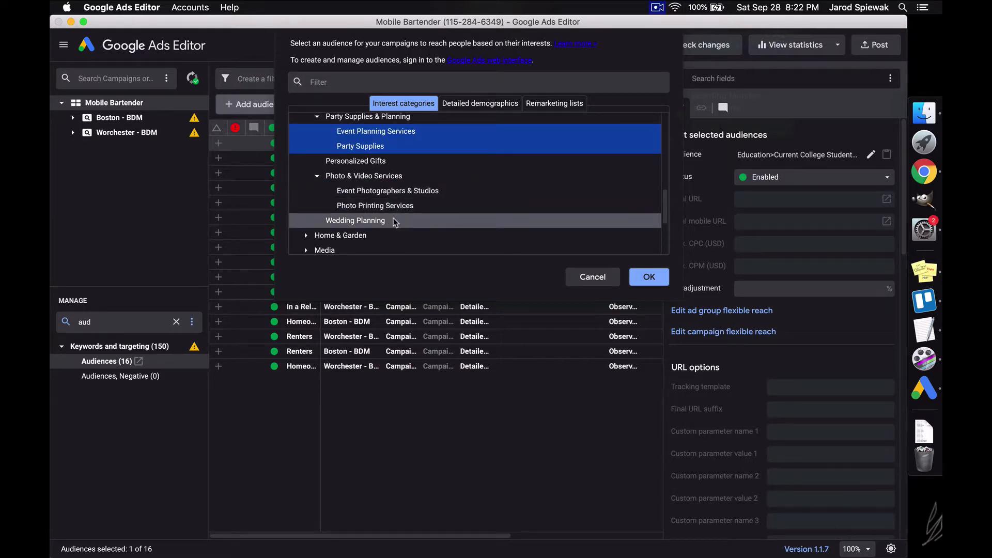
super+click(396, 221)
super+click(392, 192)
scroll(391, 193, up, 4)
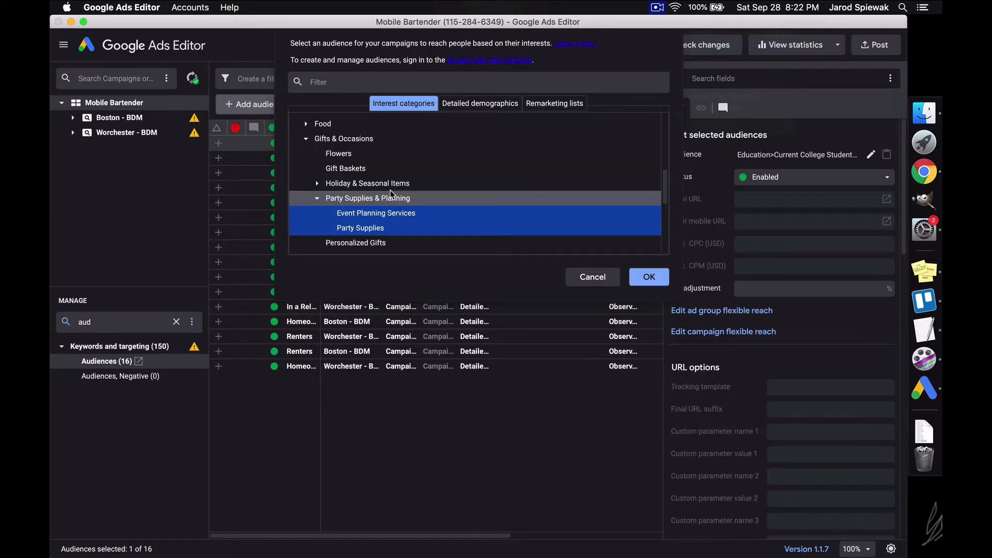
scroll(391, 191, up, 2)
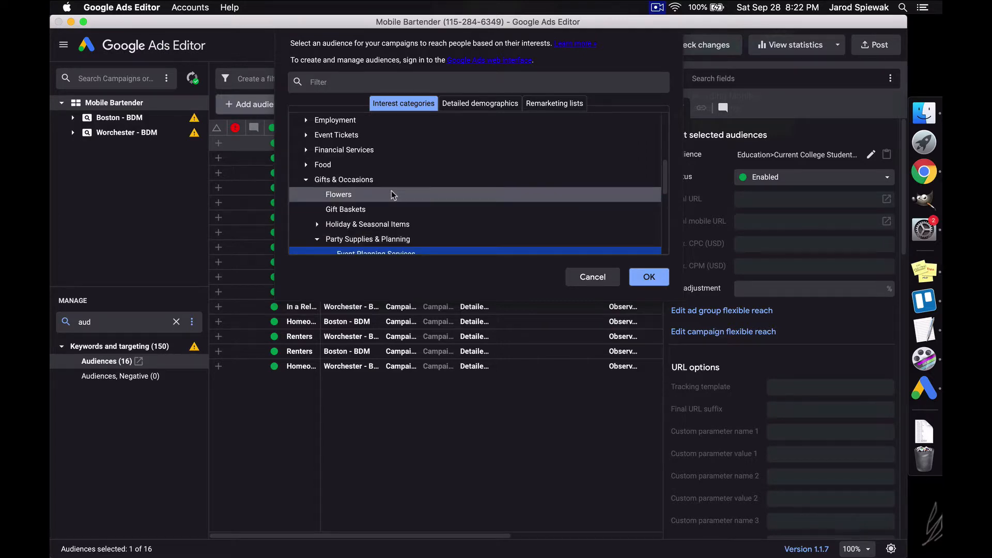
click(640, 280)
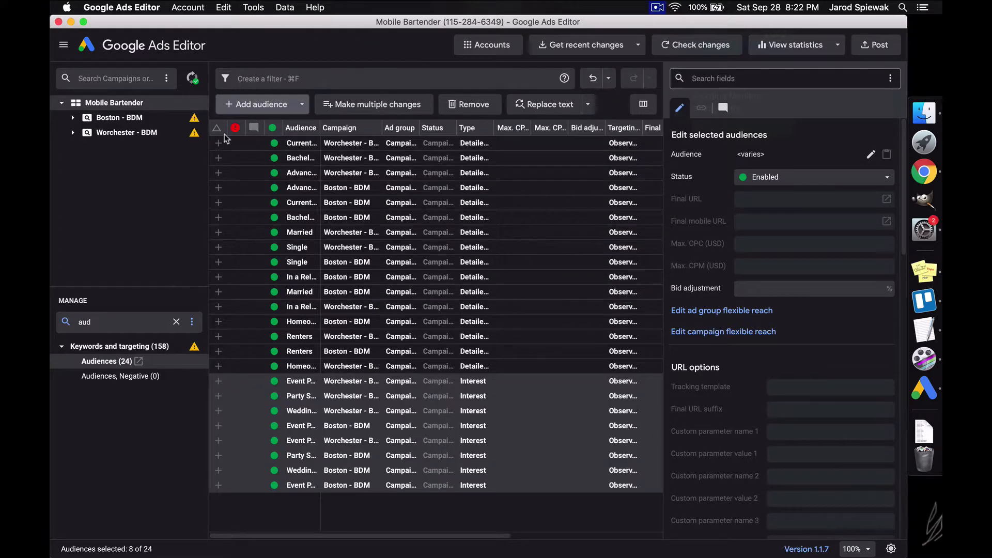
Start another campaign-level audience addition for both campaigns and look through the in-market categories, including Business Services
click(259, 106)
click(268, 139)
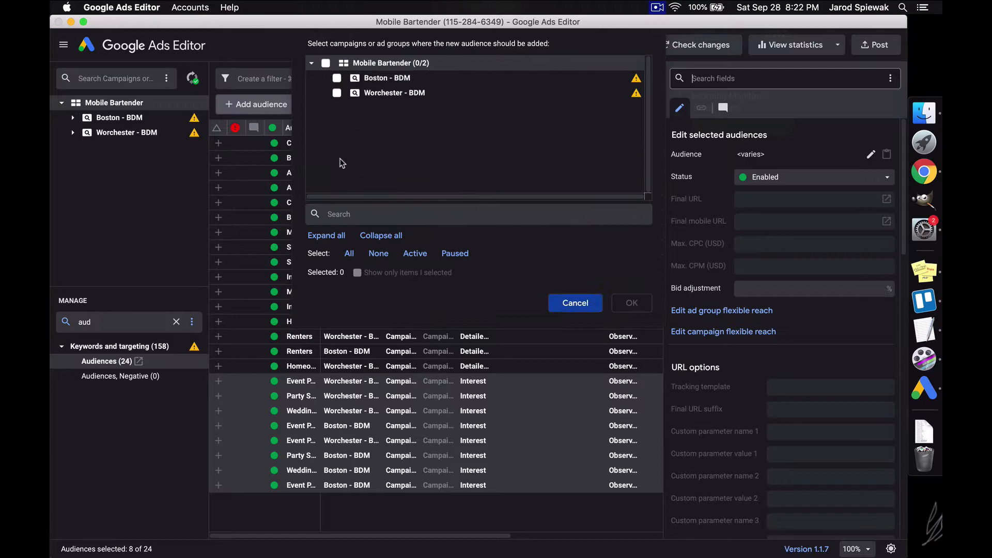
click(326, 63)
click(626, 302)
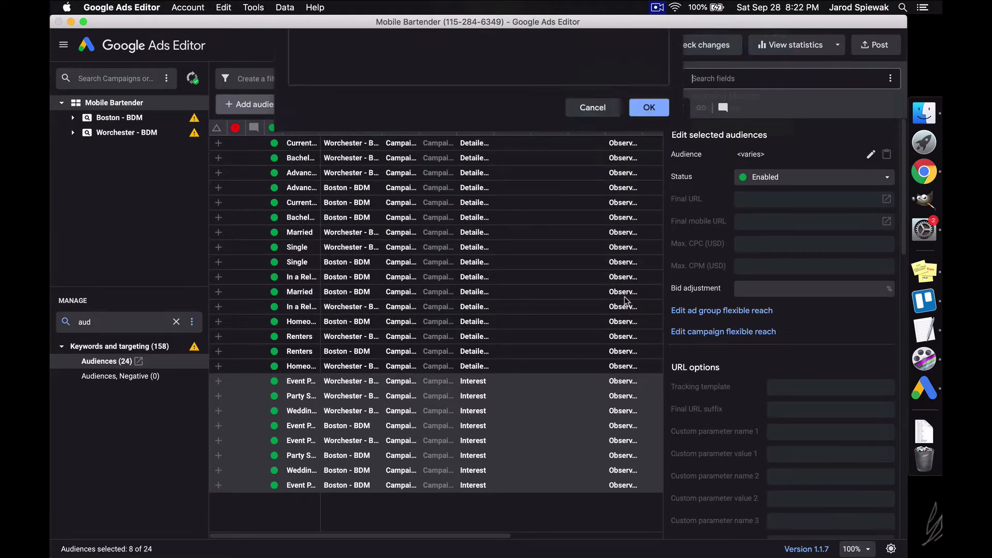
click(300, 135)
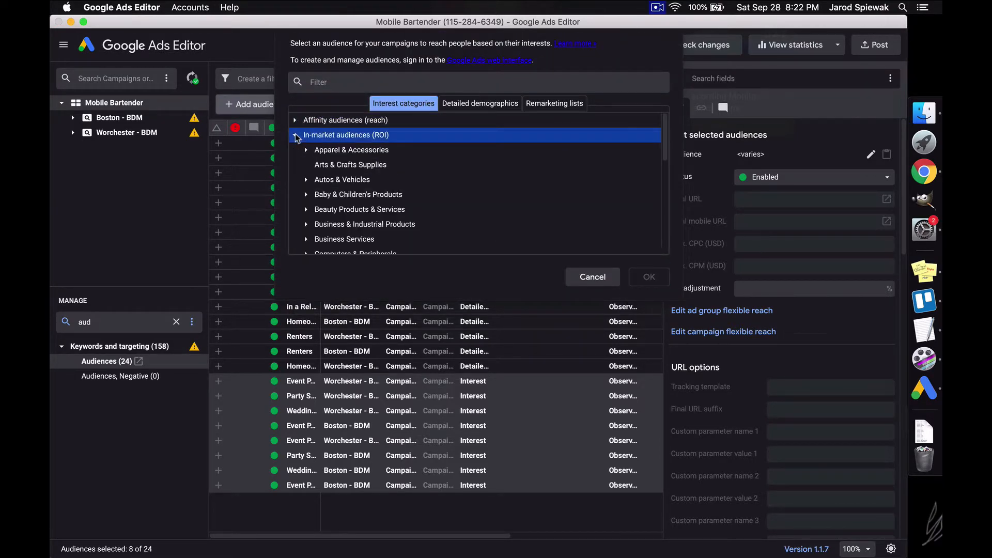
scroll(386, 230, down, 3)
scroll(393, 238, down, 3)
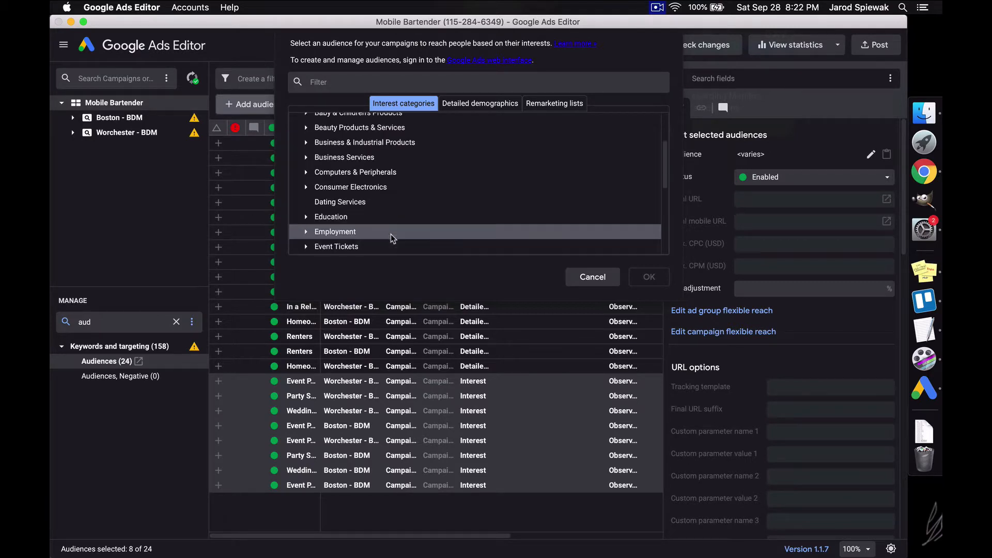
scroll(391, 238, down, 3)
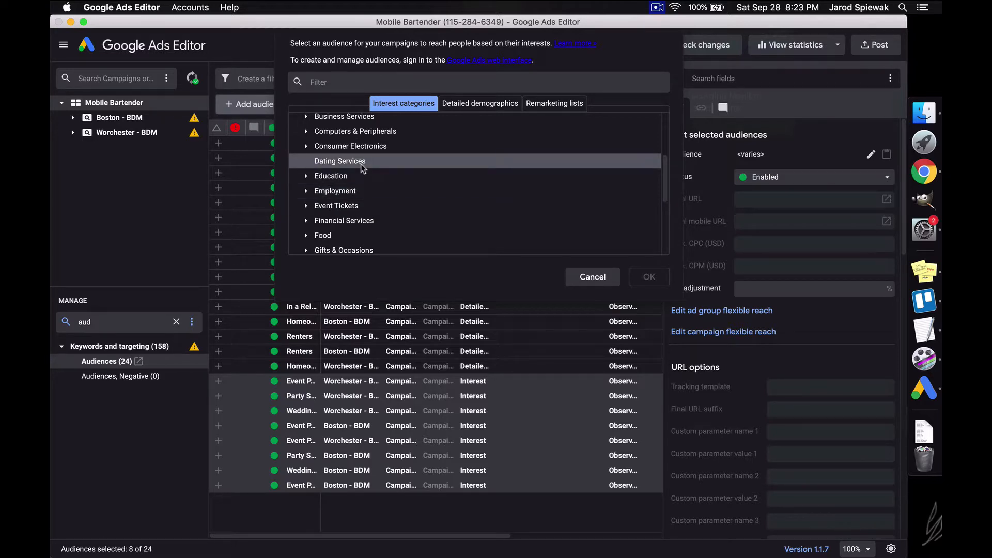
scroll(362, 167, up, 3)
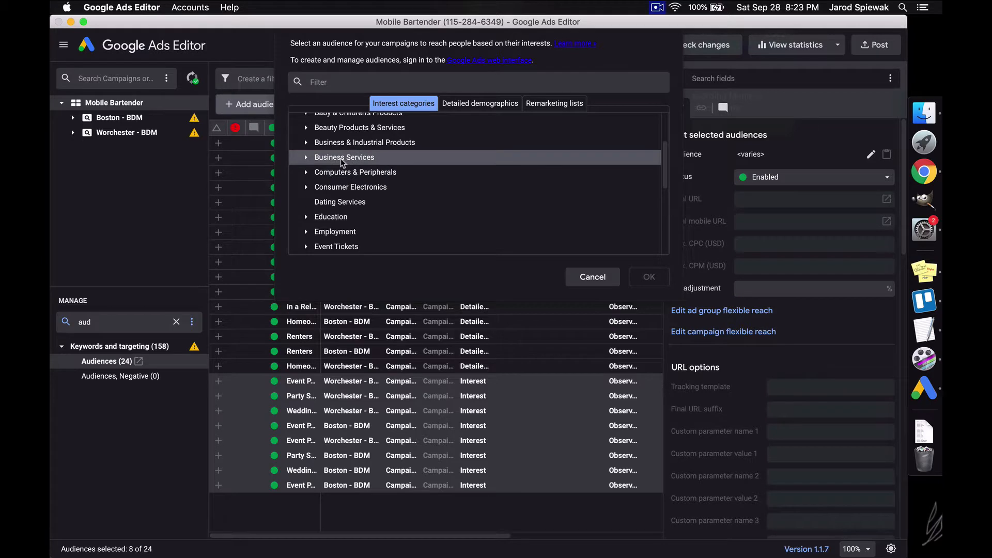
scroll(356, 206, up, 3)
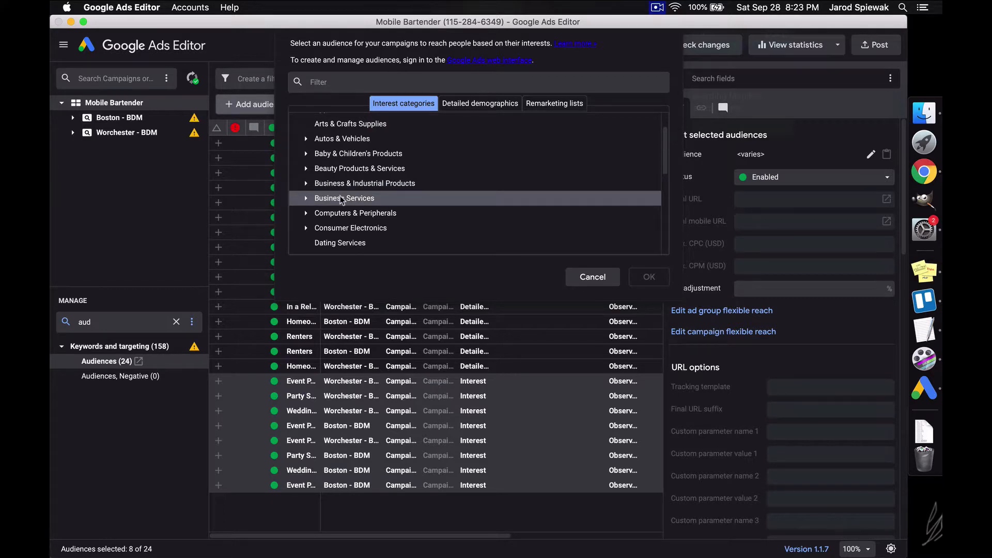
click(306, 199)
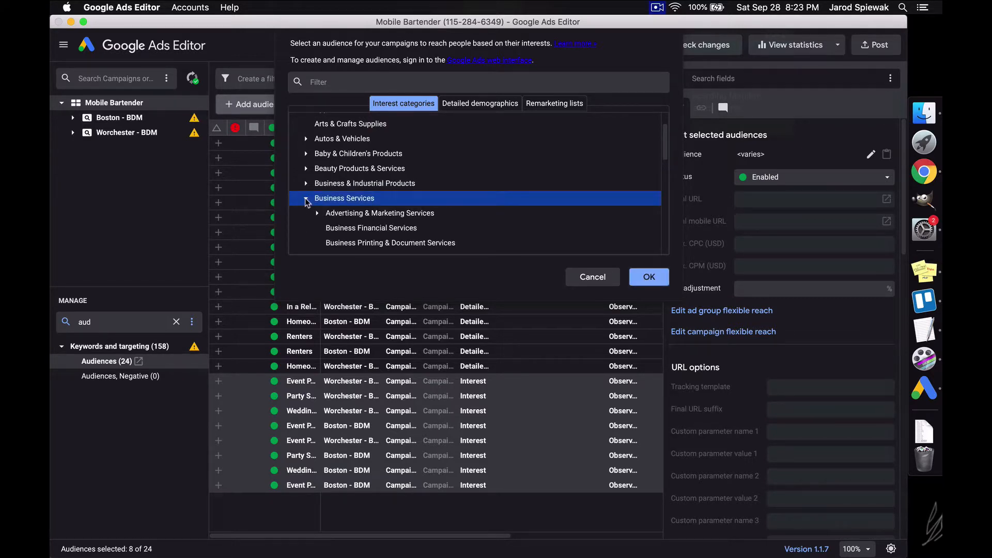
click(306, 200)
Examine the Apparel & Accessories subcategories under in-market audiences
scroll(342, 200, up, 3)
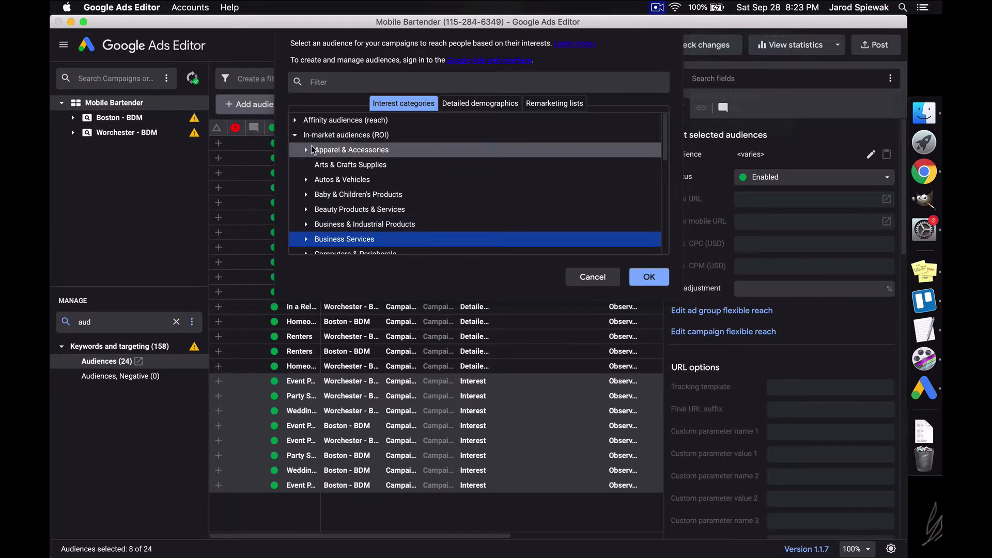
double_click(338, 150)
scroll(339, 168, down, 5)
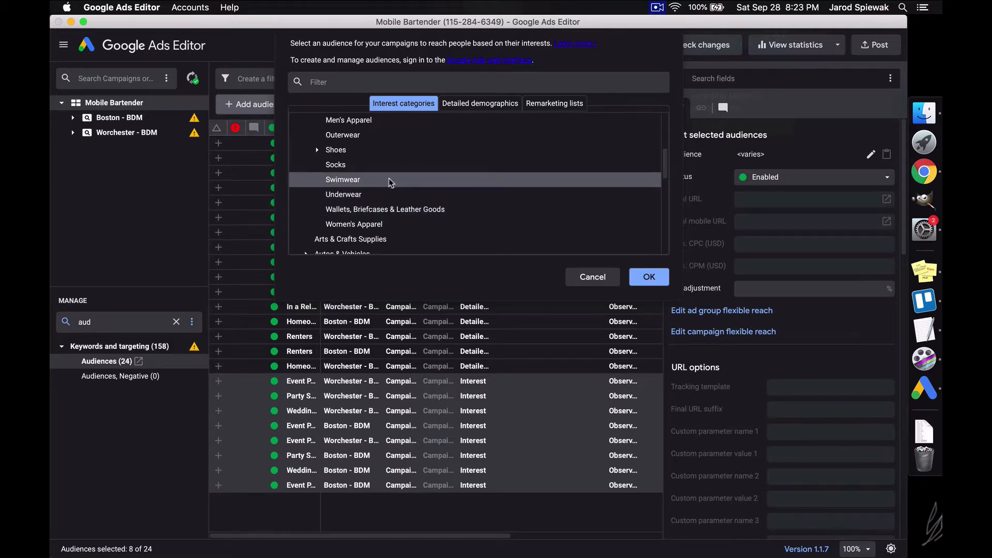
scroll(374, 161, up, 2)
scroll(374, 162, up, 2)
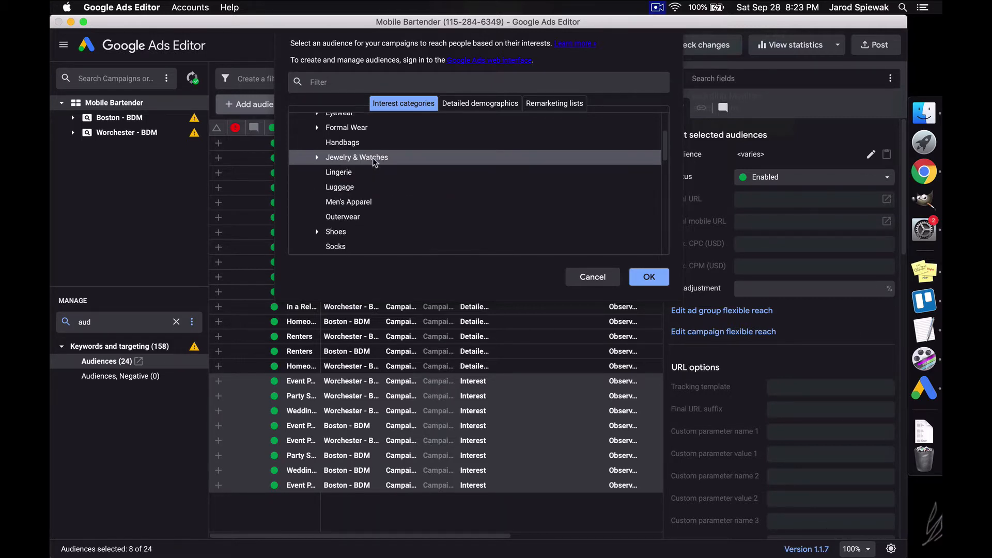
scroll(373, 157, up, 2)
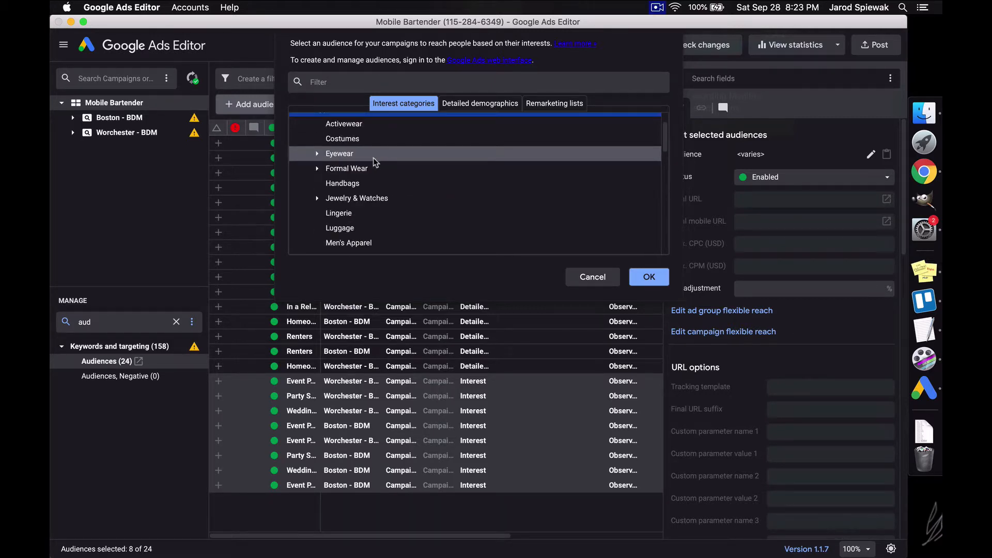
scroll(376, 163, up, 2)
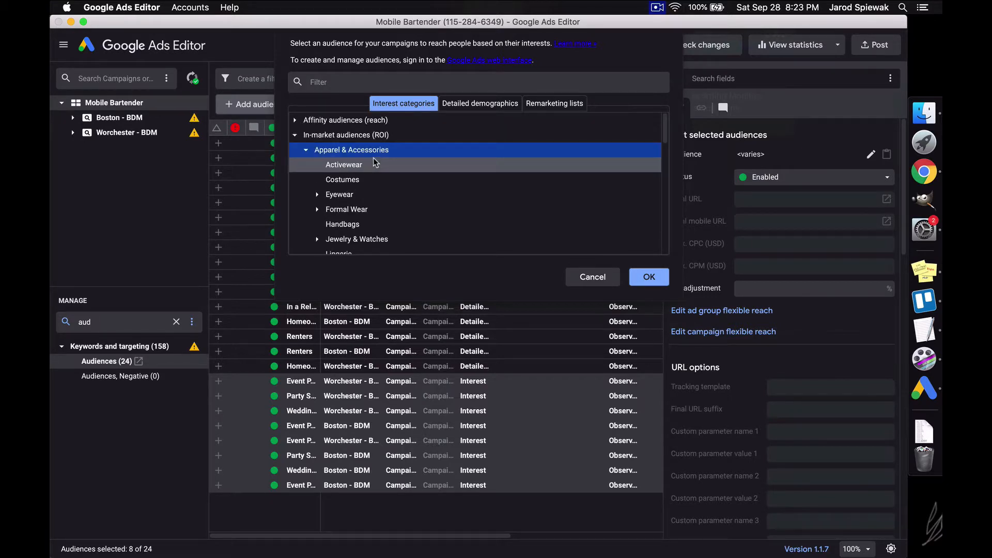
Examine the affinity audience categories, including Food & Dining, and close the audience selection without adding any
click(294, 135)
click(294, 120)
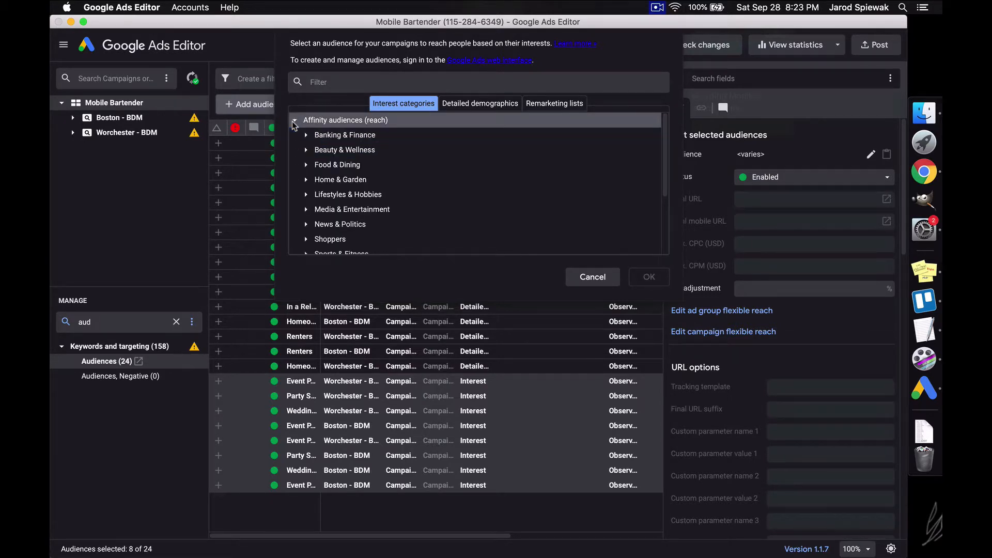
click(306, 164)
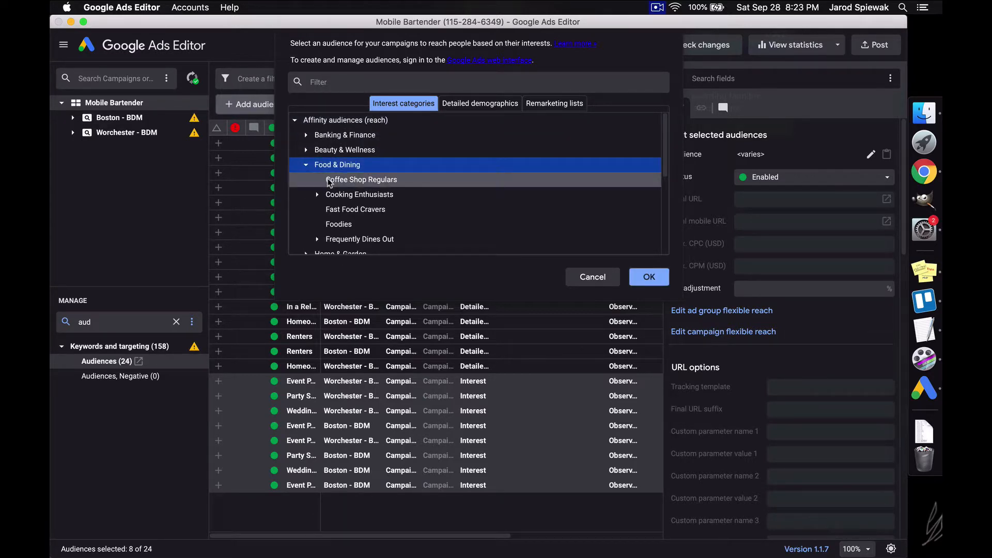
scroll(312, 186, down, 3)
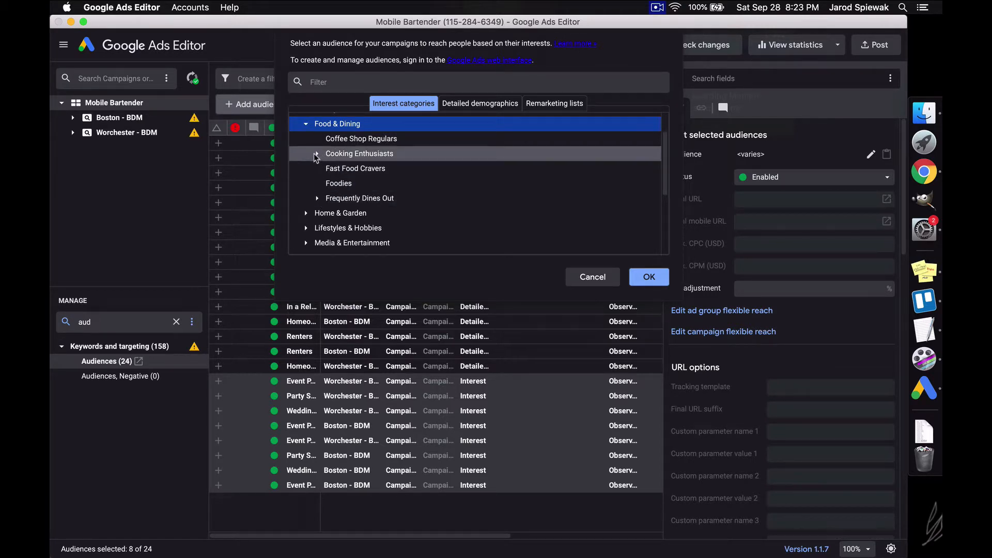
click(317, 155)
click(317, 155)
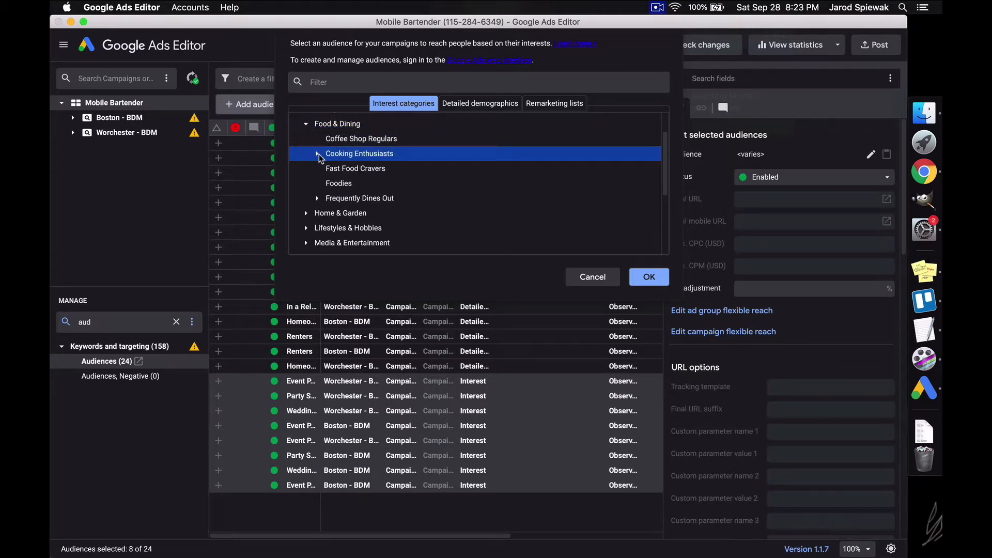
scroll(305, 210, up, 3)
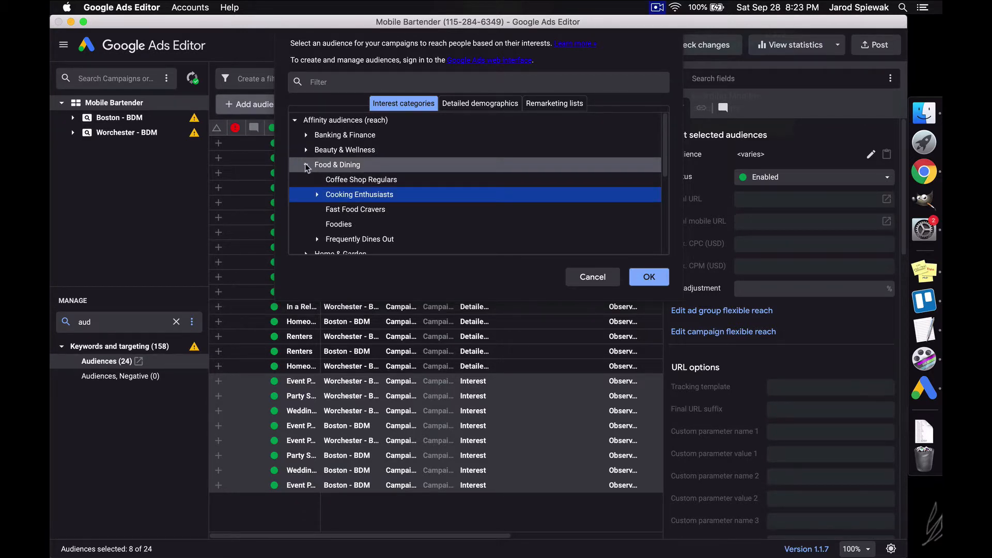
click(307, 167)
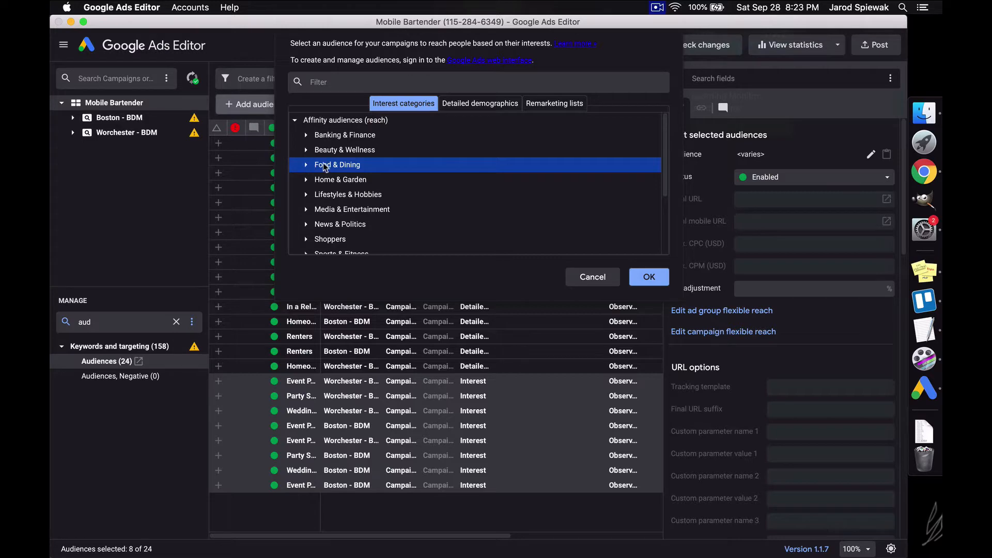
scroll(324, 166, down, 5)
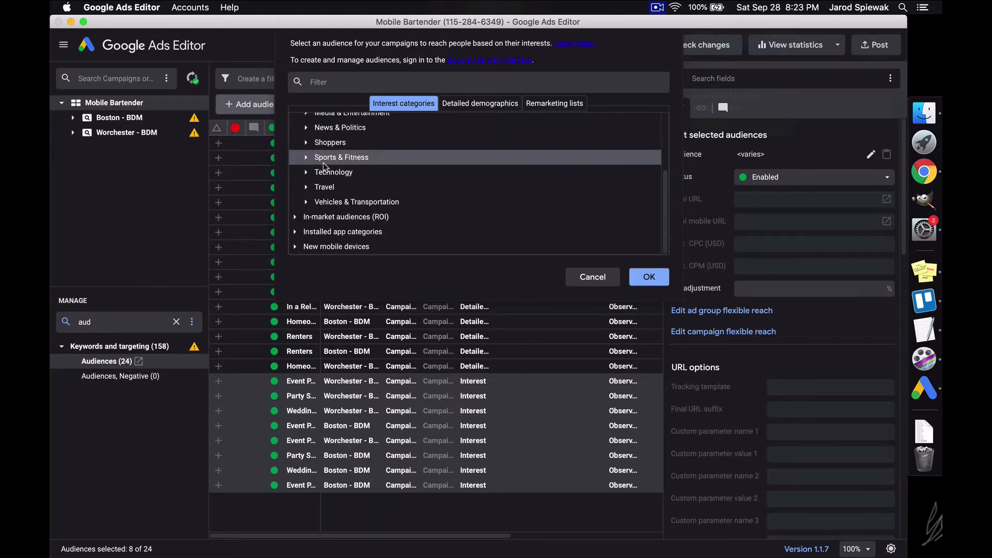
scroll(325, 166, up, 5)
click(593, 277)
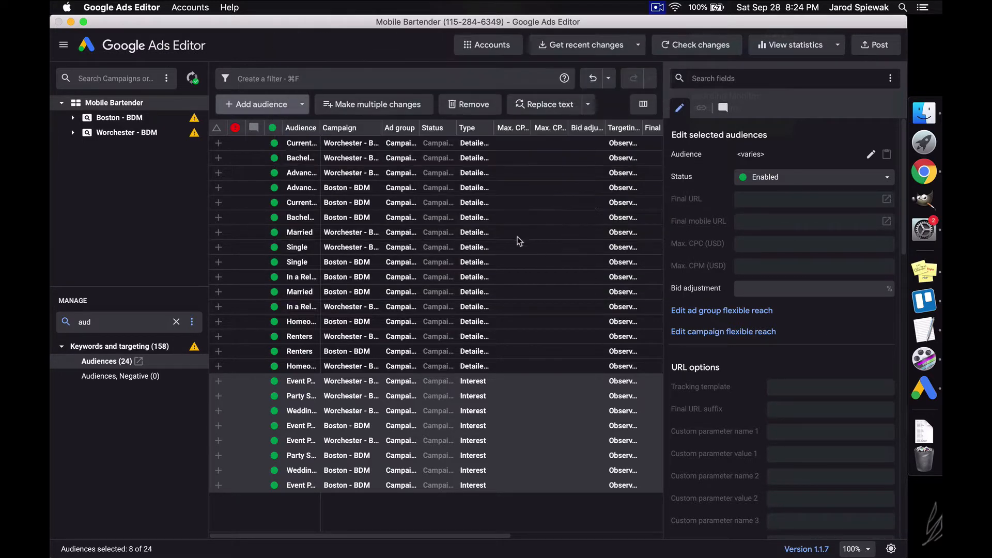
Widen the Targeting Setting column in the audiences list so its full values are readable
click(515, 235)
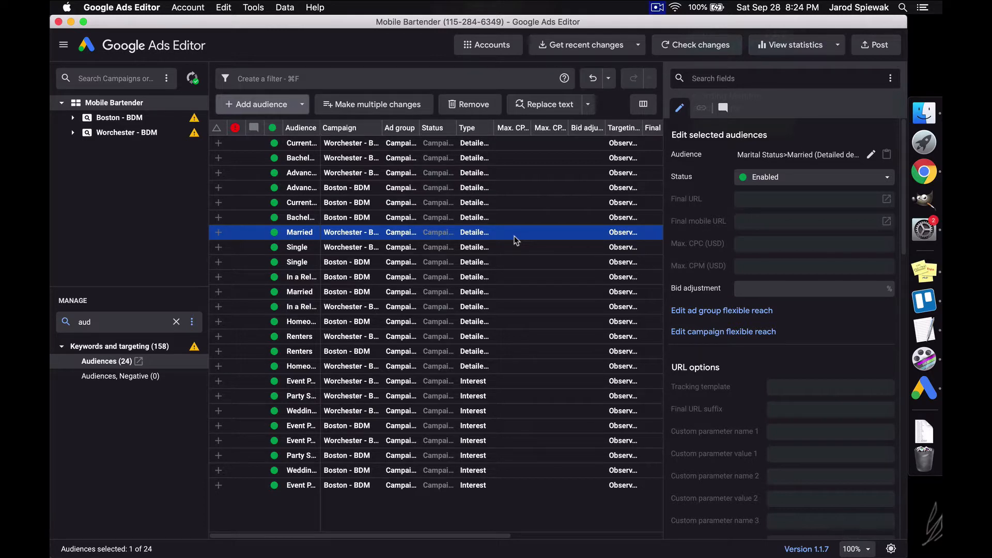
click(616, 147)
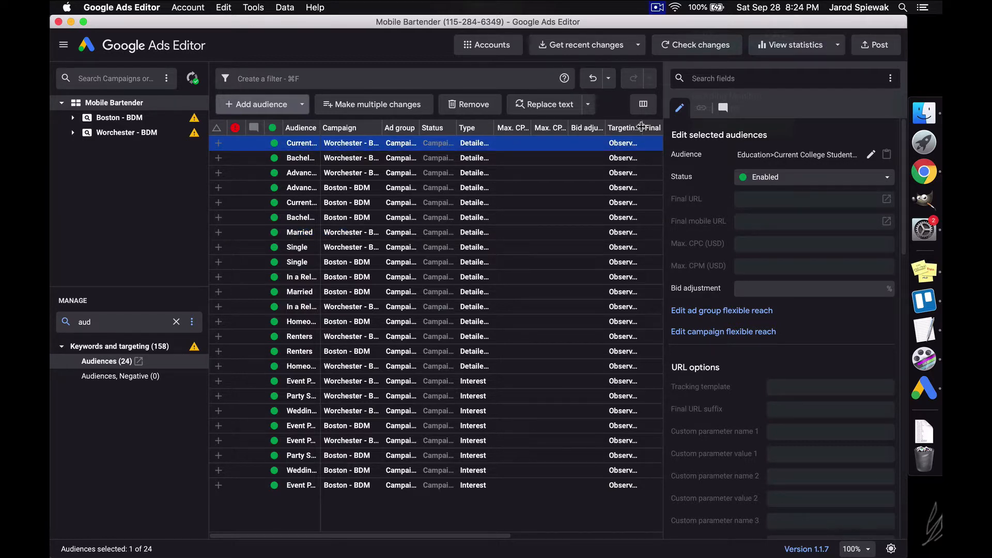
drag(645, 127, 665, 128)
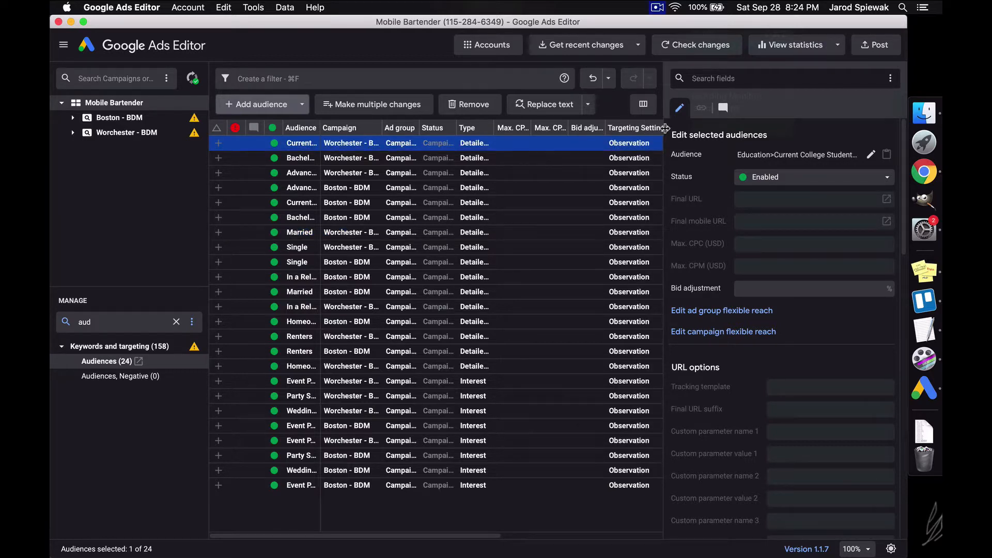
click(636, 487)
click(589, 175)
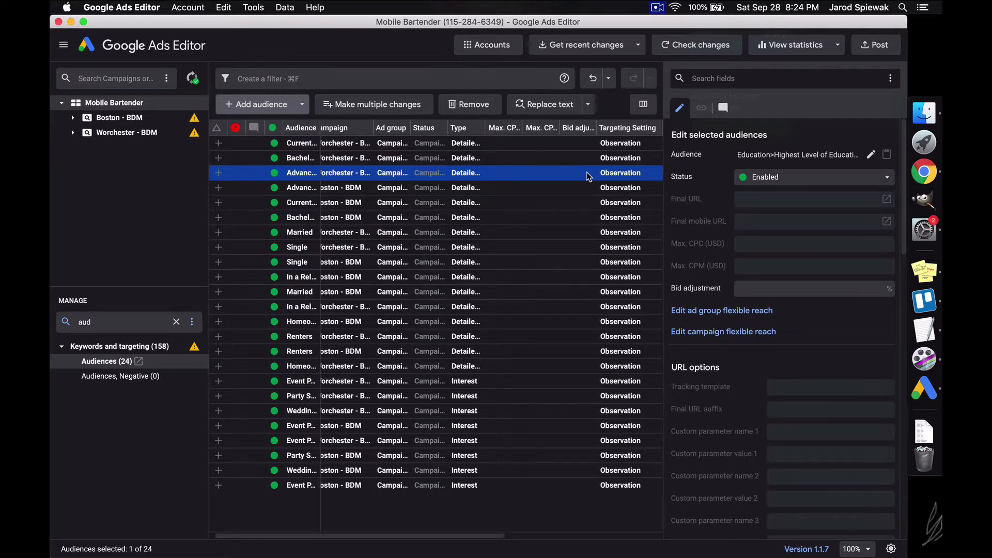
click(501, 513)
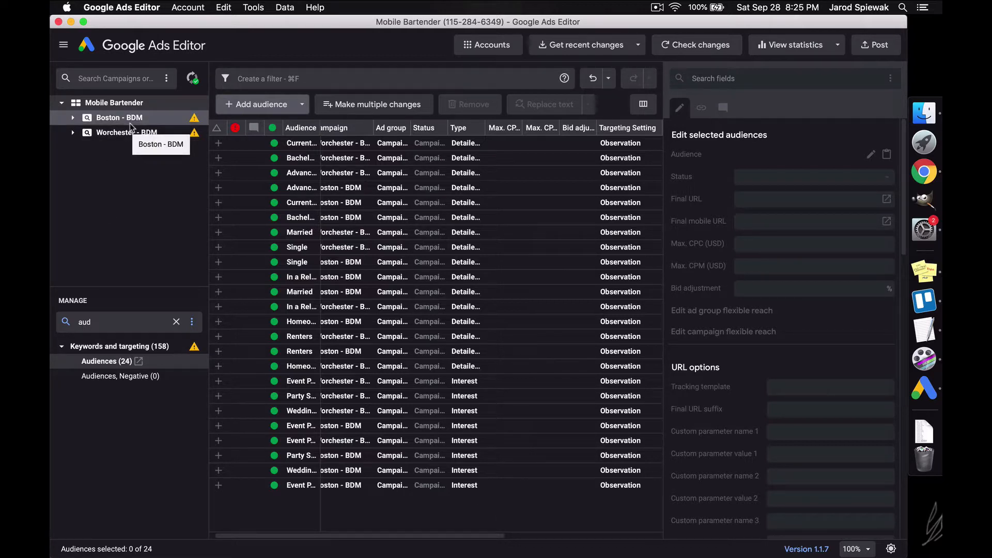
click(124, 149)
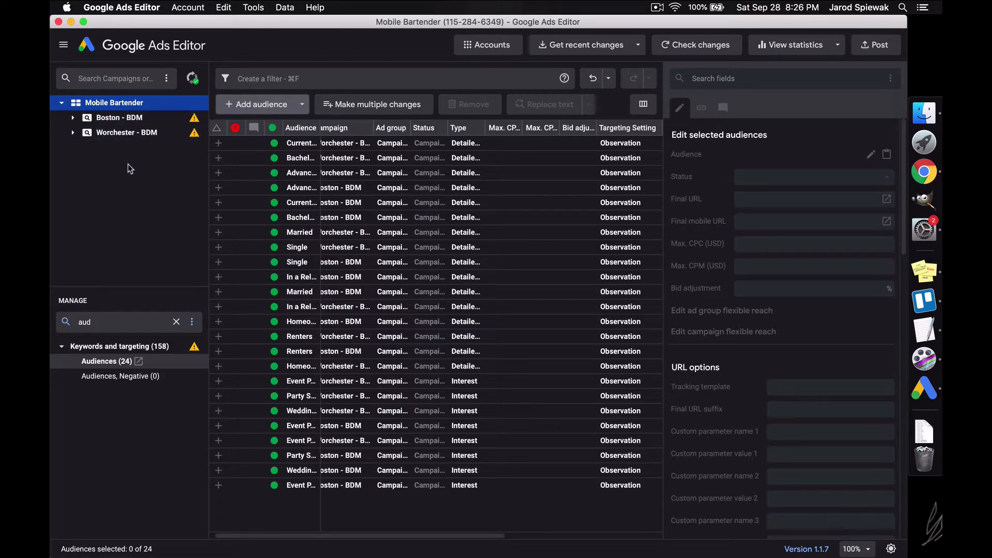
View the online campaign list in Chrome, return to Google Ads Editor and post the pending changes for all campaigns
click(924, 171)
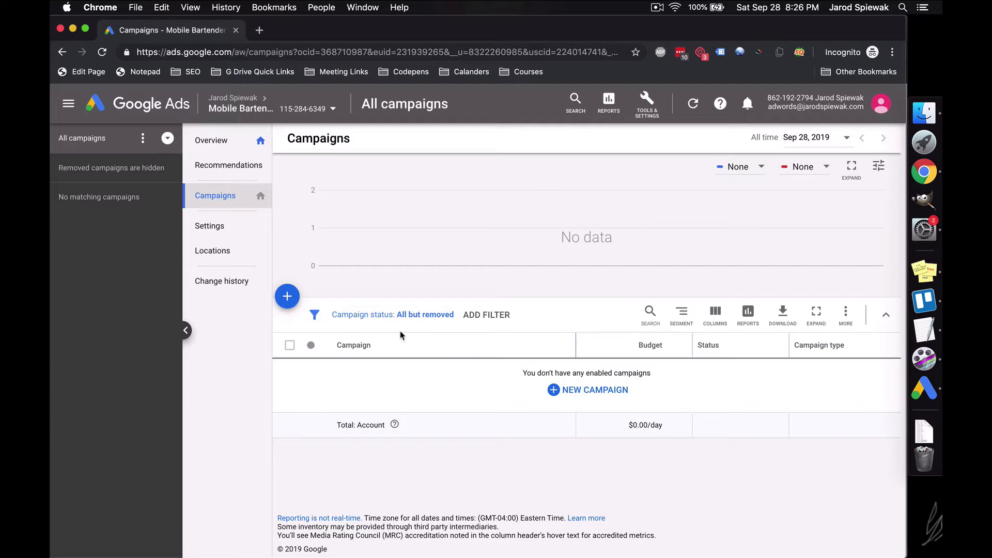
click(924, 387)
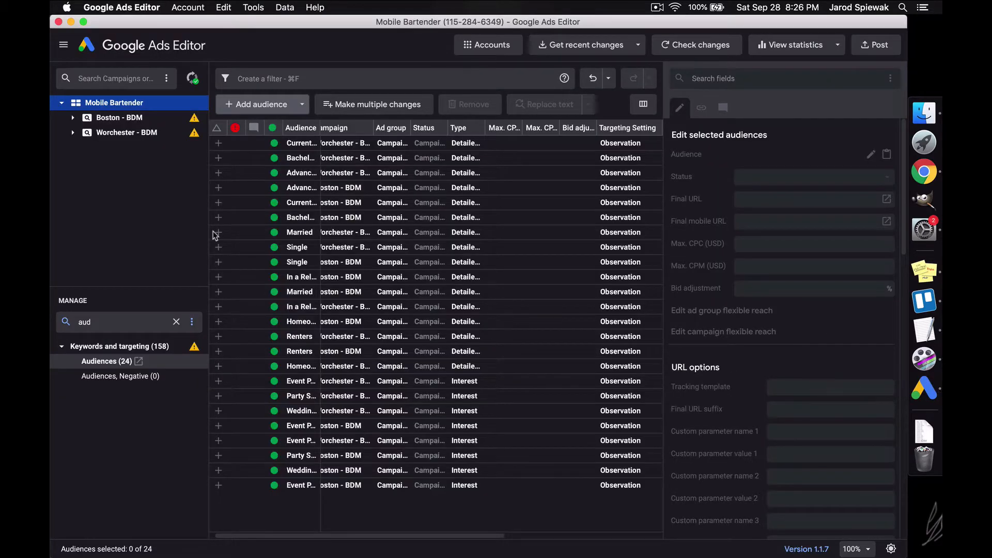
click(873, 48)
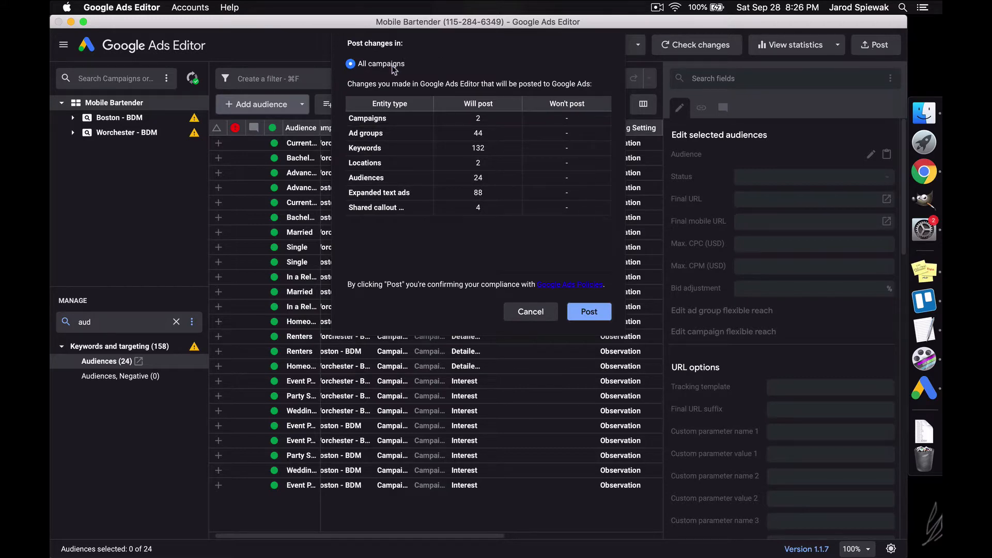
click(581, 313)
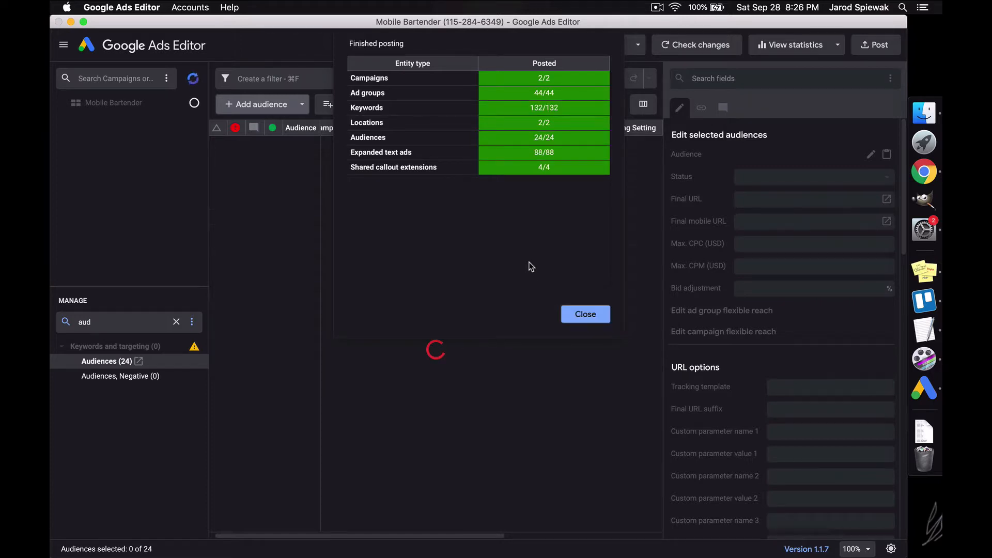
click(585, 315)
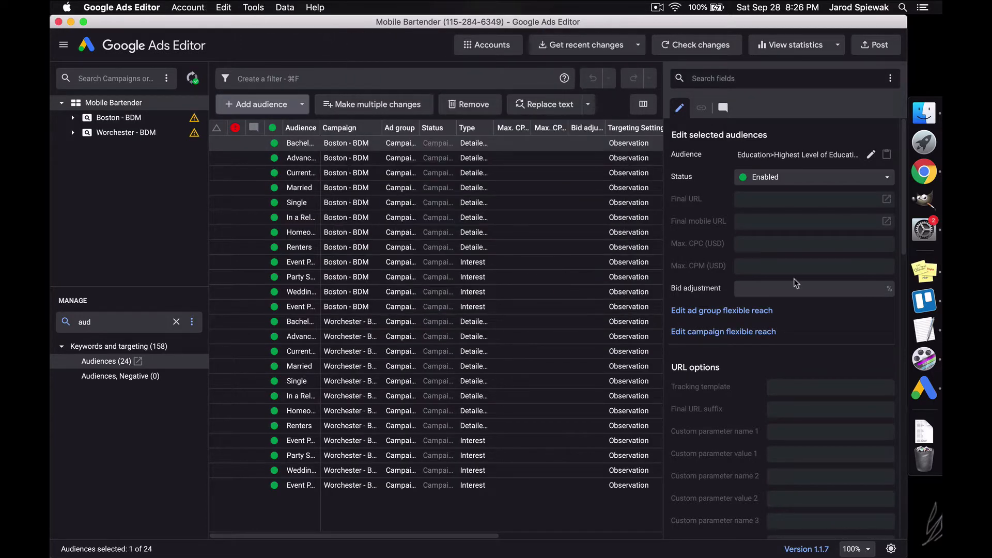
Switch to Chrome, reload the Google Ads campaigns page and open the account-level settings
click(938, 174)
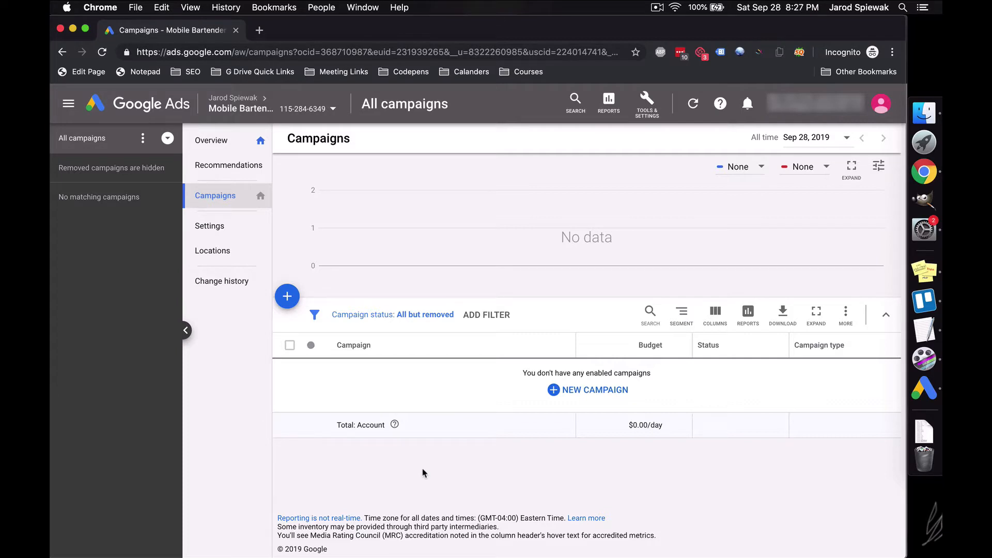
key(super+r)
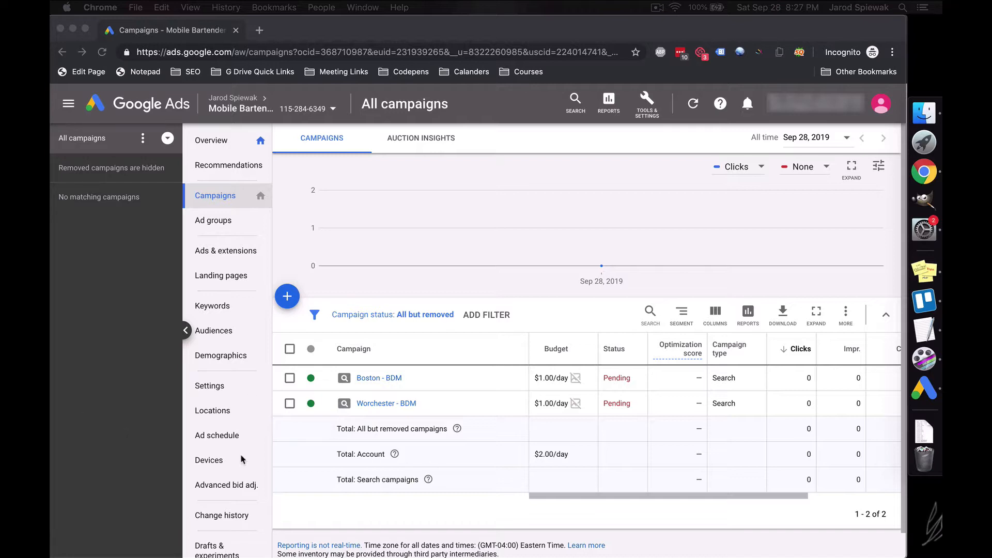
click(213, 386)
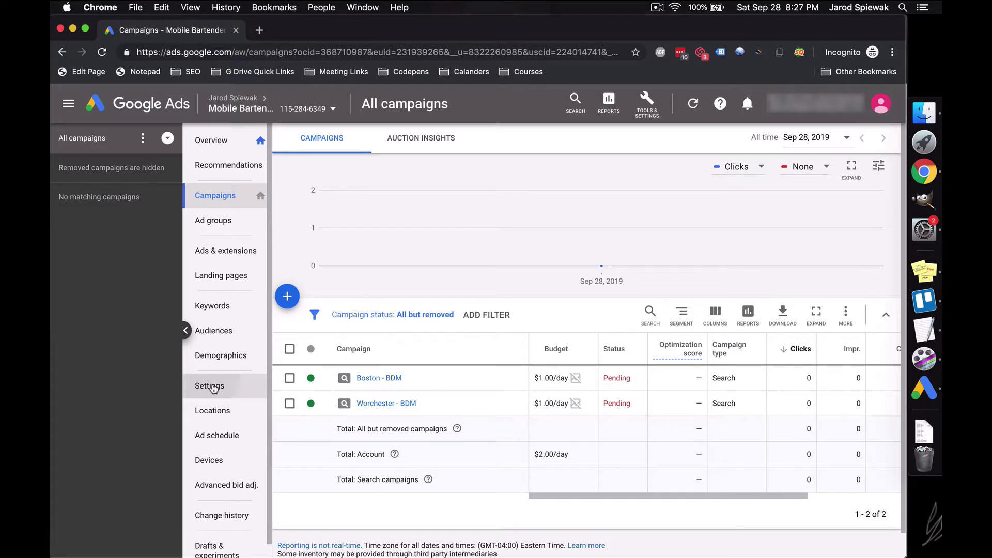
click(213, 388)
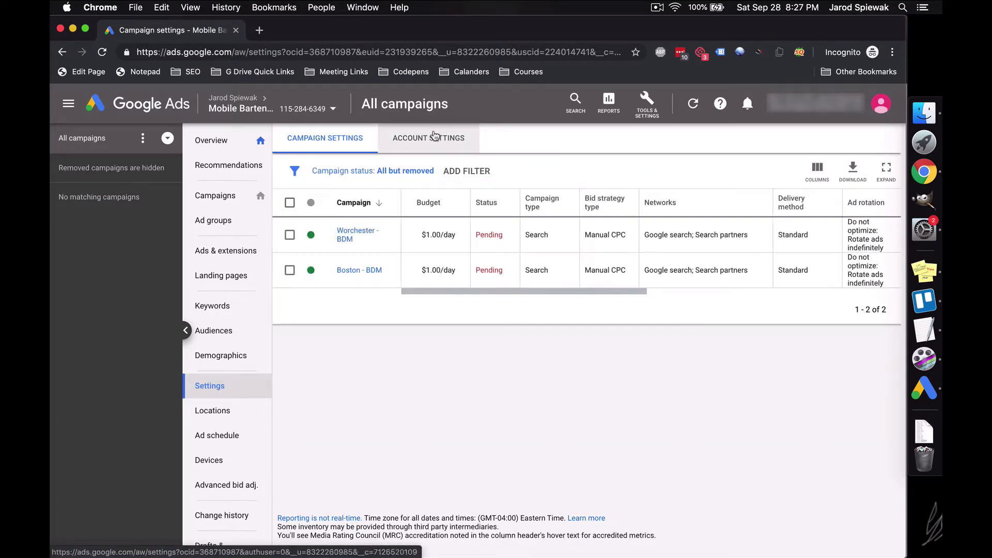
click(434, 137)
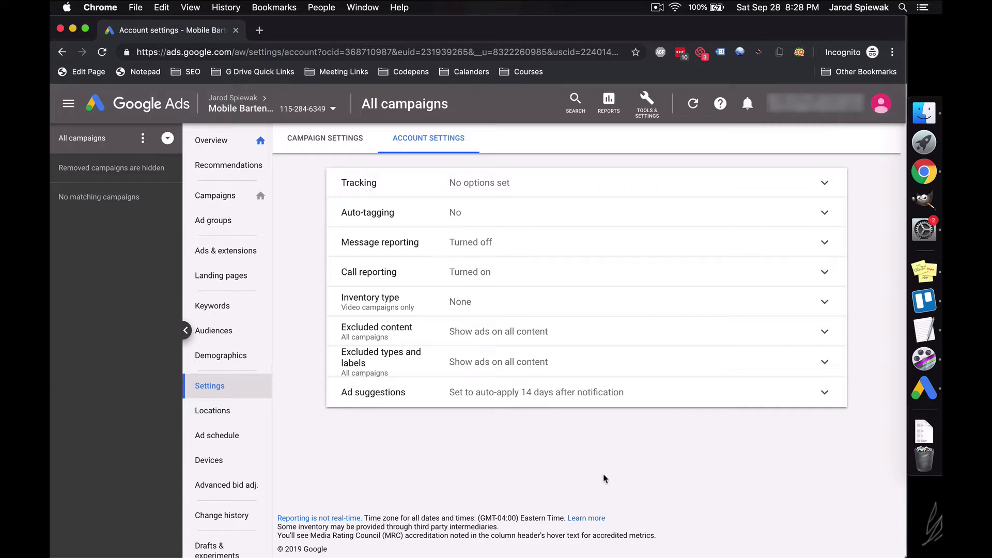
Set the account's tracking template to {lpurl}?keyword={keyword} and save it
click(830, 193)
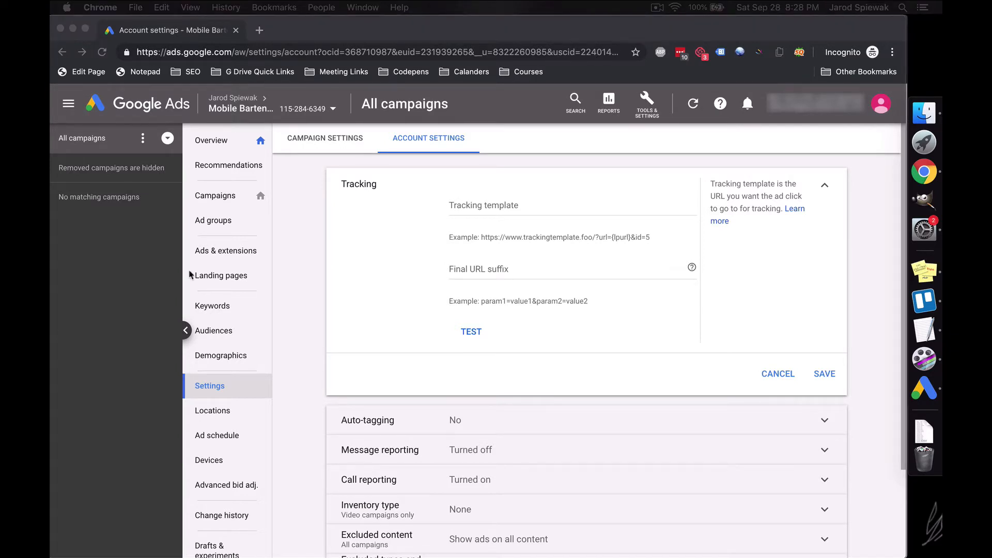
click(454, 205)
text({lpurl}?keyword={keyword})
click(419, 243)
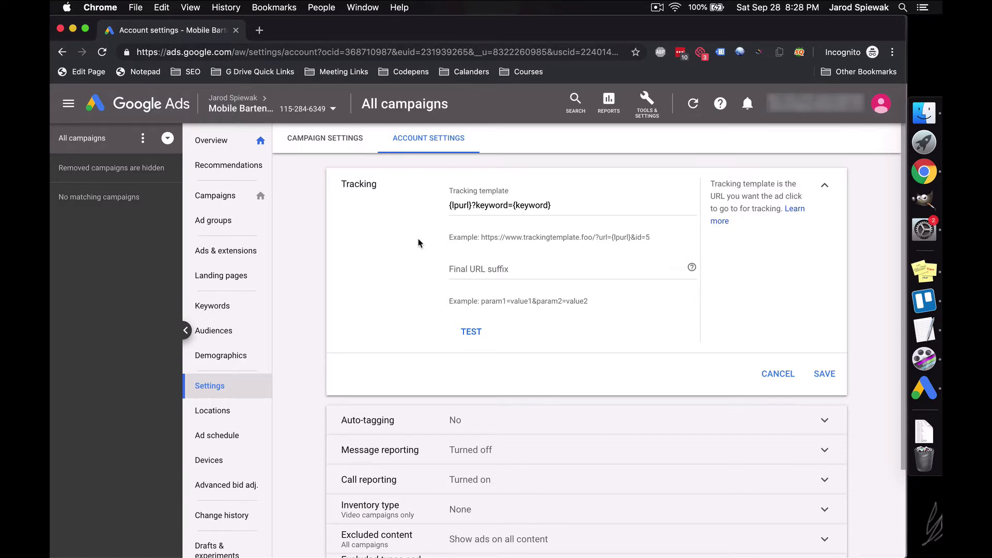
click(823, 373)
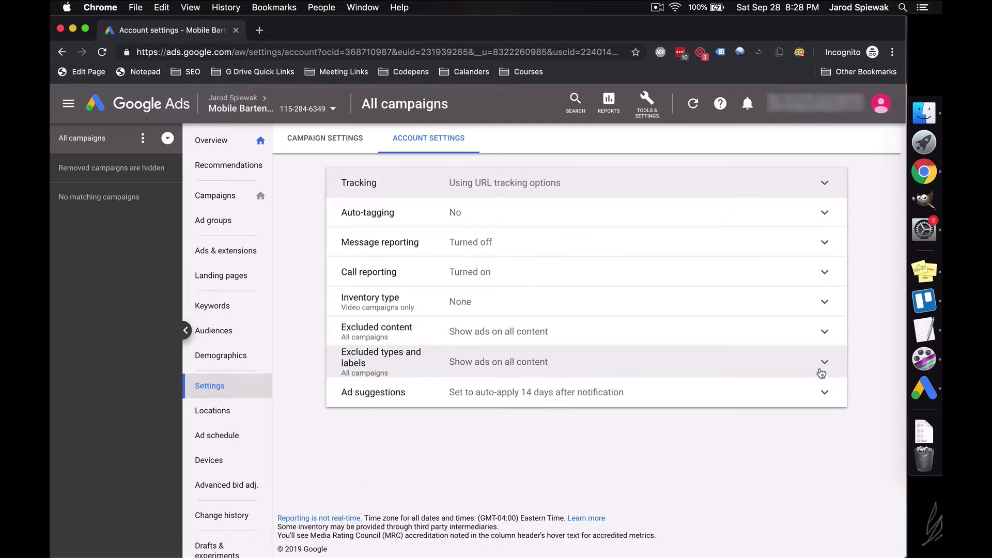
Enable auto-tagging of ad click URLs and turn on message reporting for the account, saving each setting
click(716, 215)
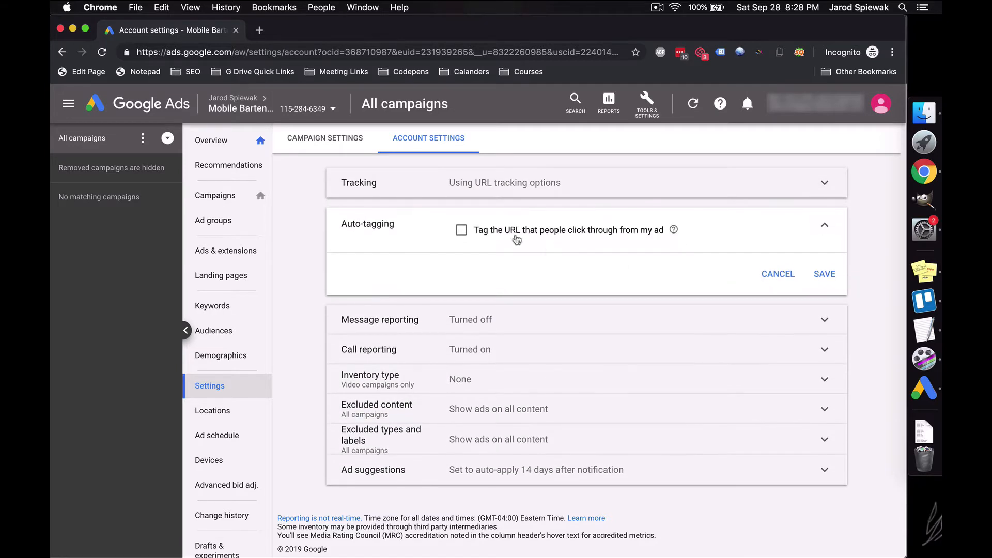
click(462, 232)
click(824, 274)
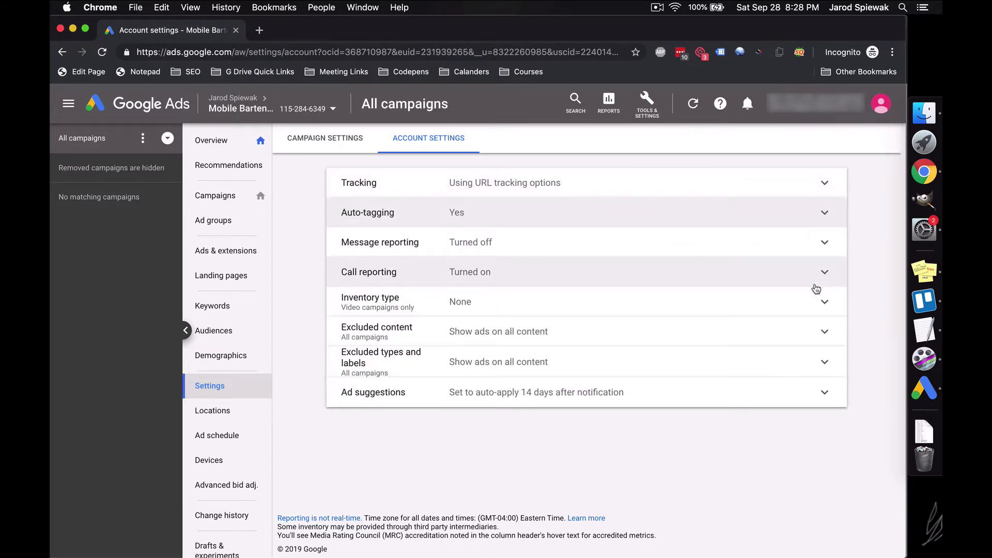
click(794, 256)
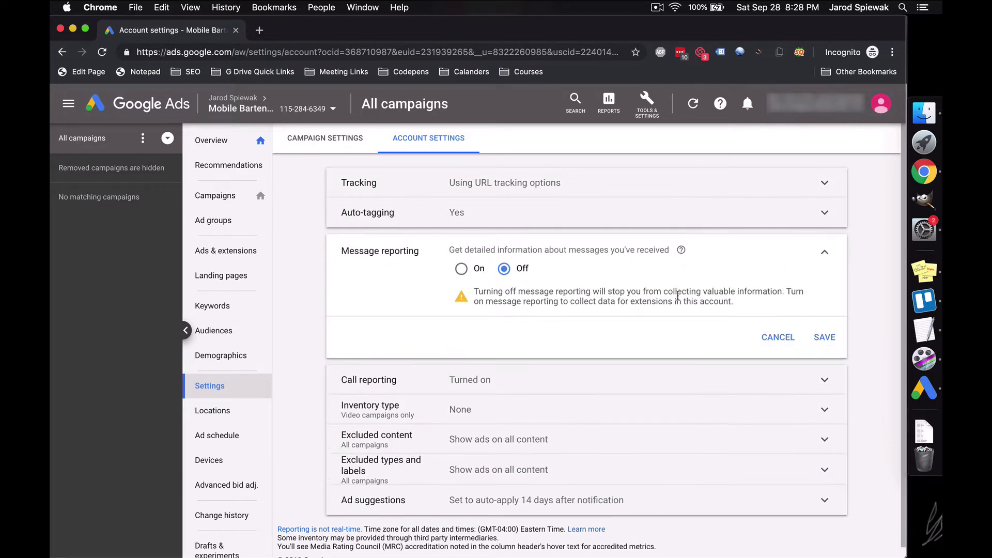
click(462, 273)
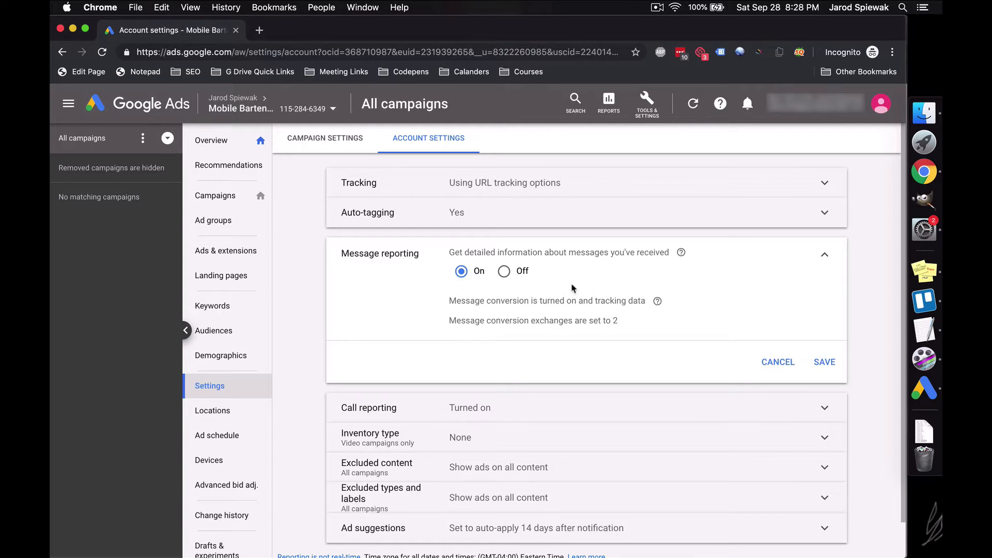
click(823, 368)
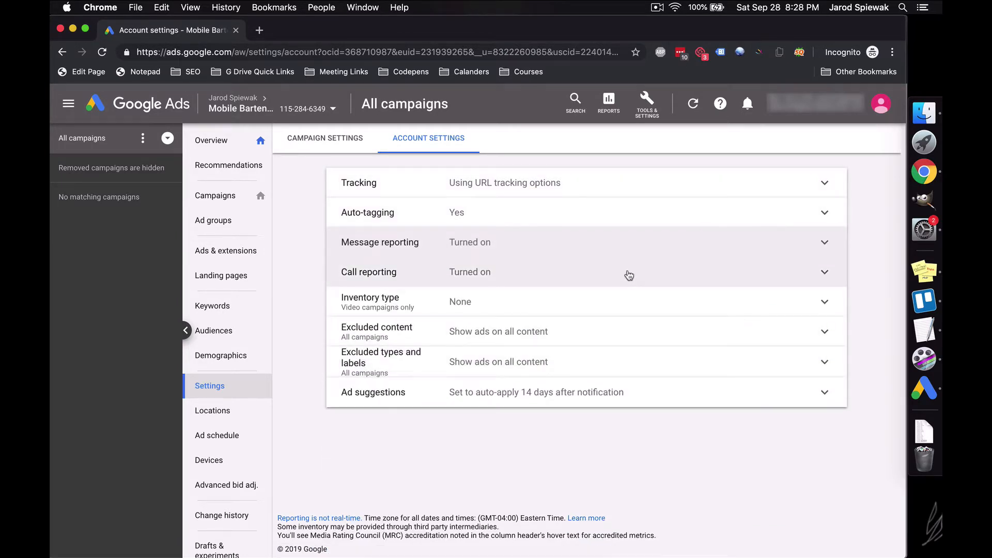
Set the account's ad suggestions to "Don't automatically apply ad suggestions" and save the setting
click(795, 391)
click(561, 459)
scroll(568, 434, down, 3)
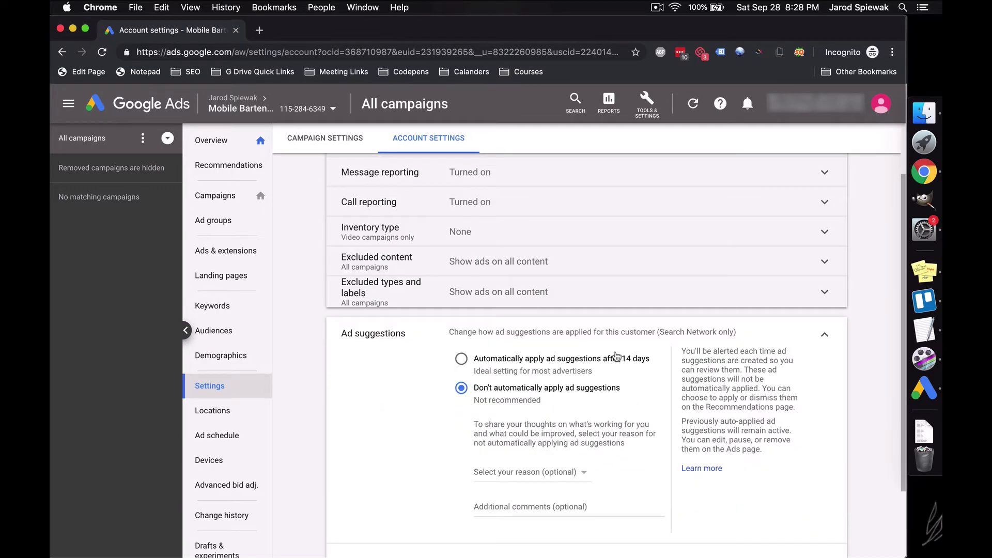
click(824, 538)
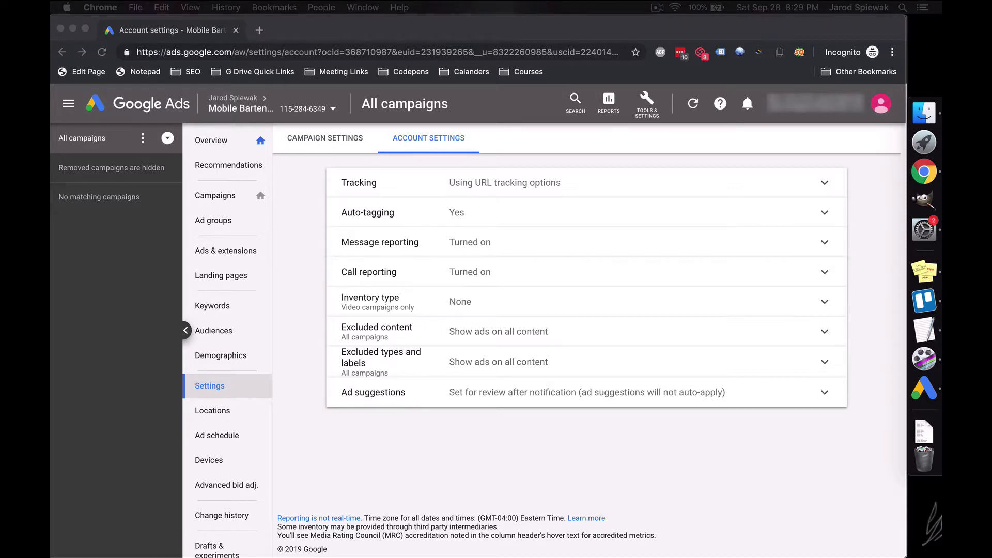
Assign the shared budget "BDM - $500/m" to the Boston and Worchester campaigns and widen the Budget column
click(231, 194)
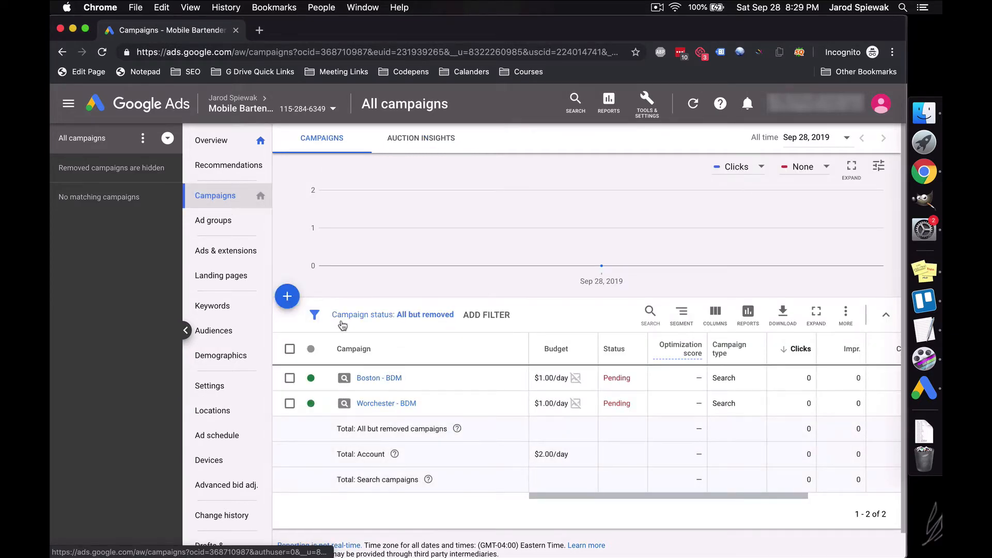
click(290, 349)
click(366, 317)
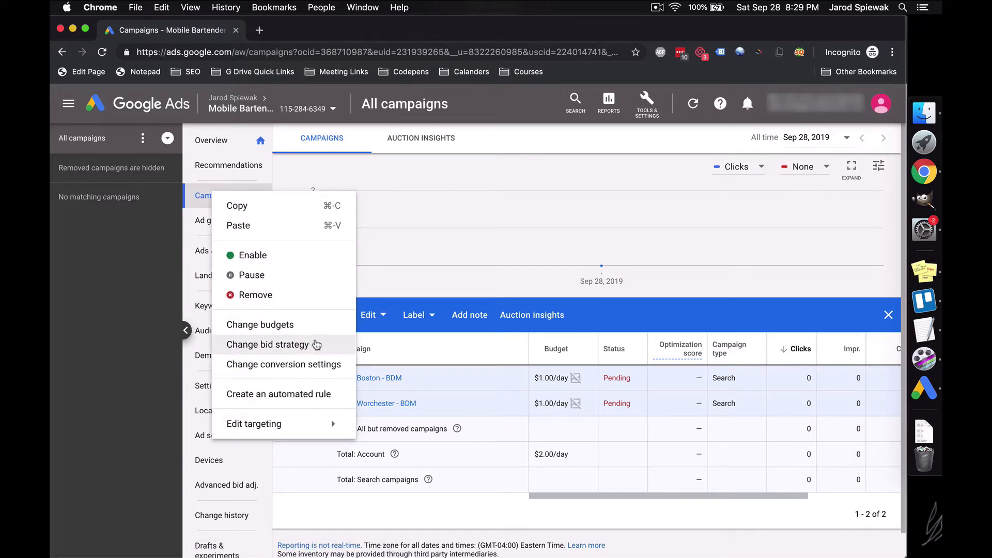
click(310, 329)
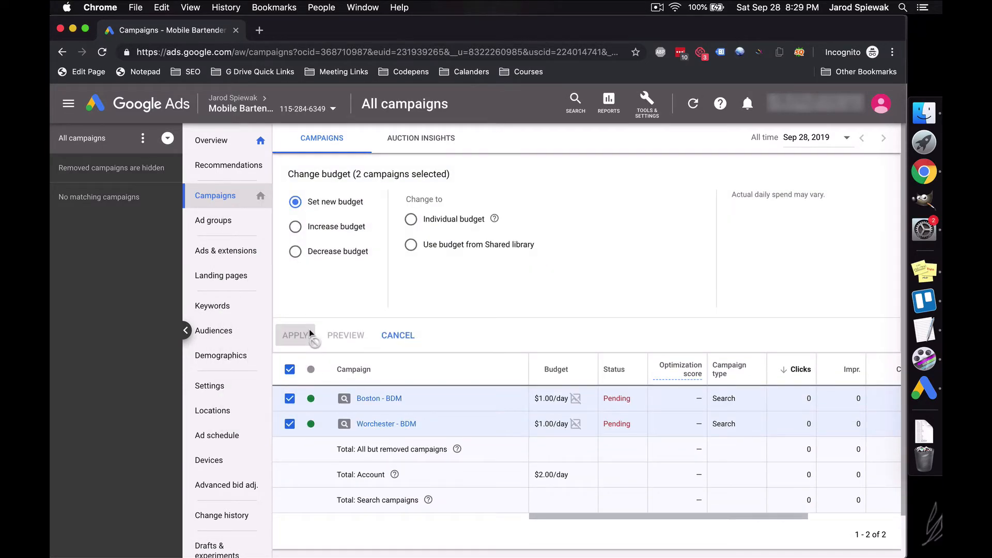
click(454, 248)
click(460, 262)
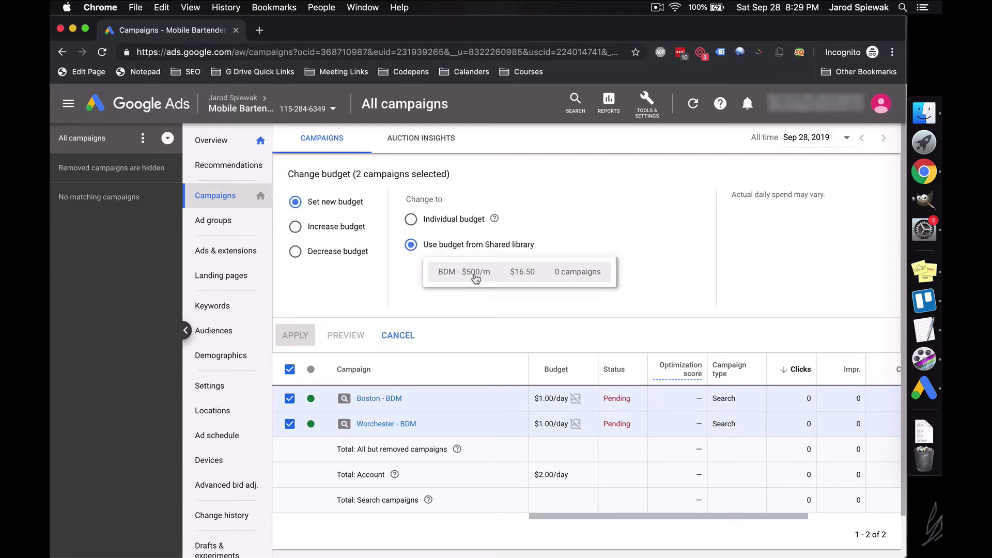
click(471, 276)
click(297, 336)
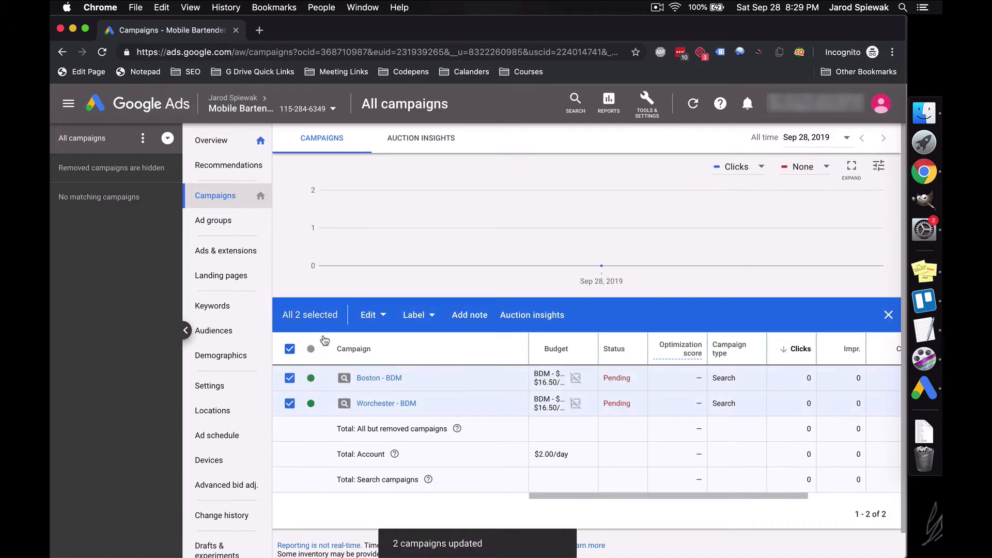
click(290, 350)
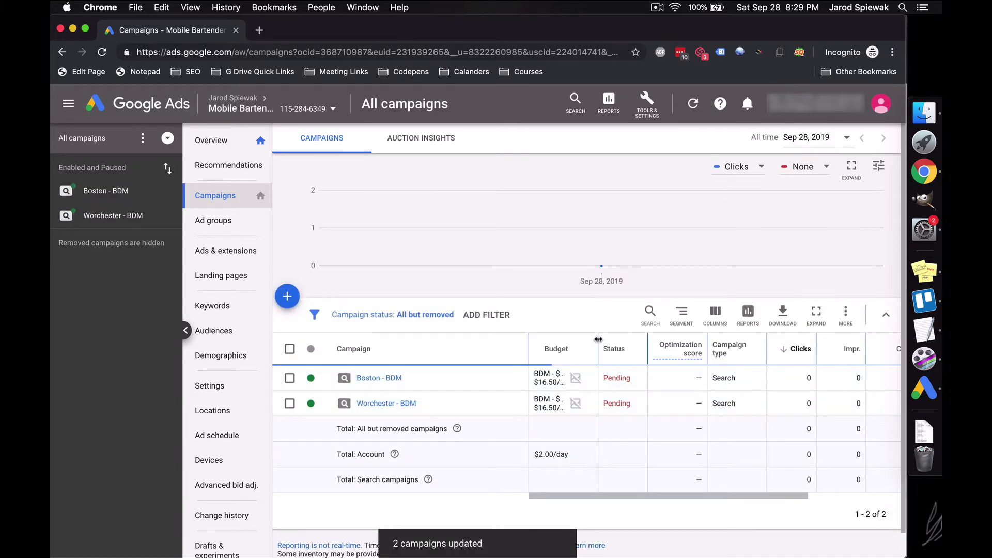
drag(599, 350, 643, 351)
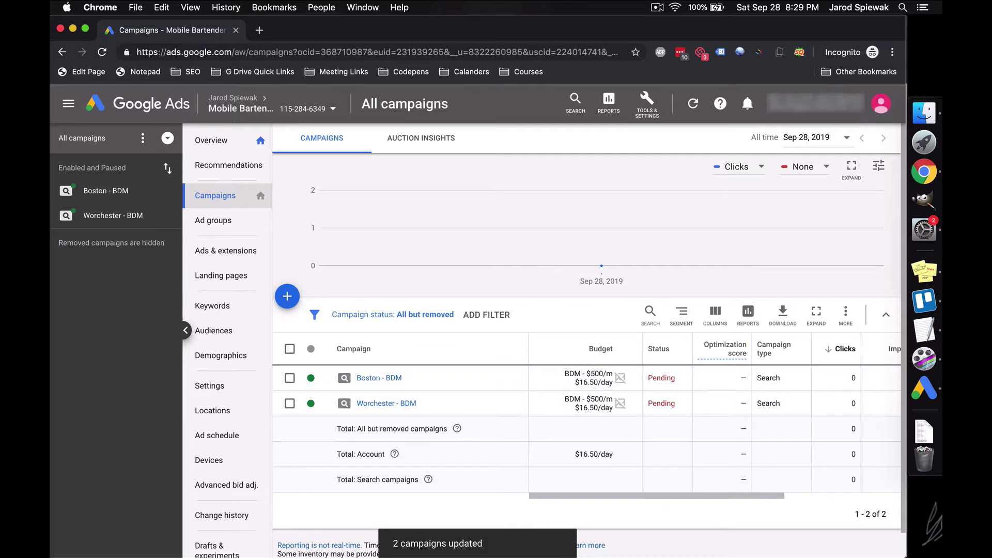
Apply the shared negative keyword list "BDM - MASTER" to both the Boston and Worchester campaigns
click(647, 103)
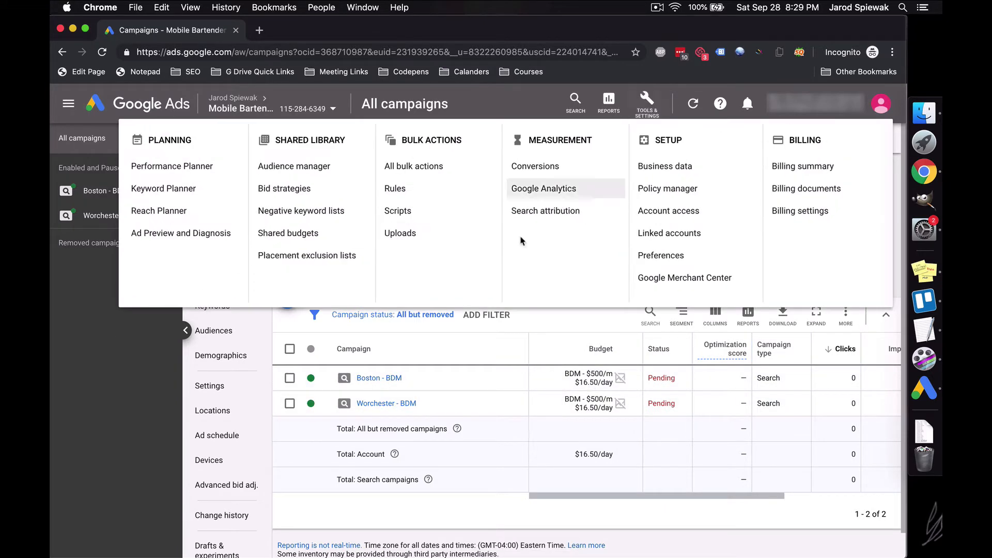
click(310, 212)
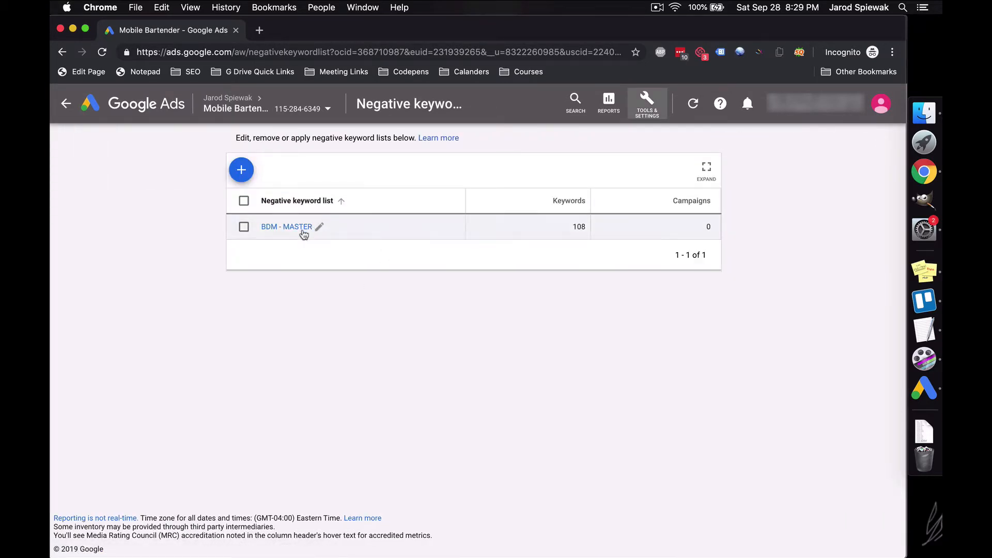
click(299, 228)
scroll(405, 224, down, 5)
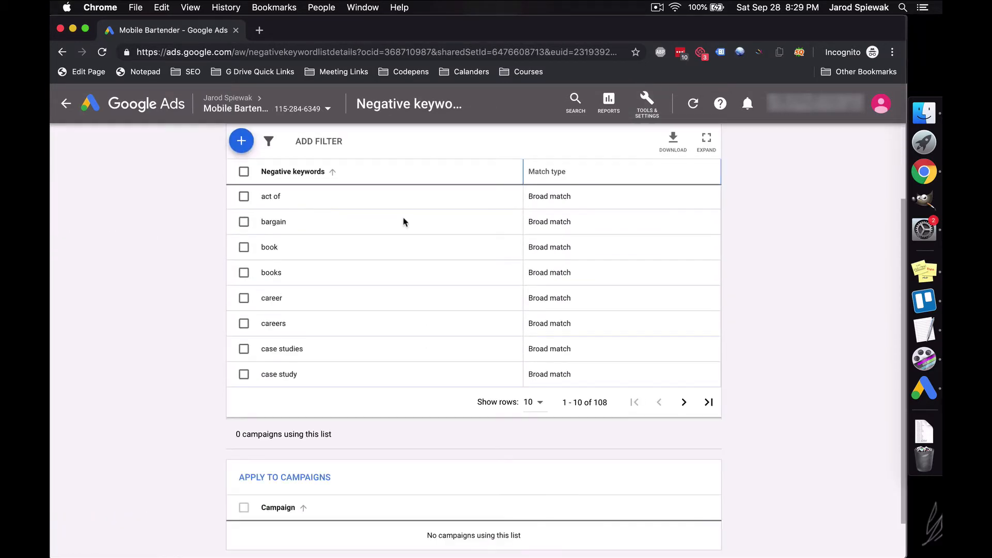
click(278, 441)
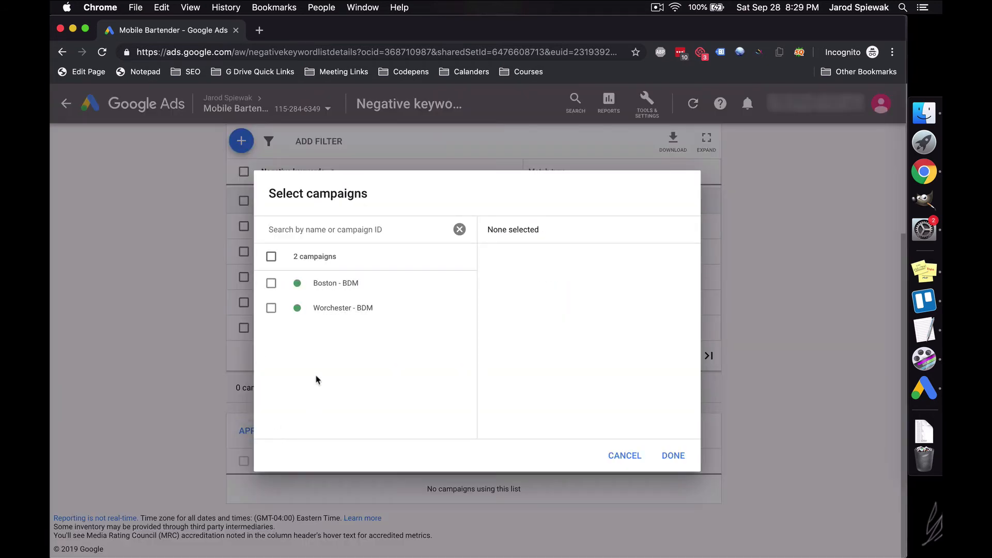
click(271, 256)
click(683, 457)
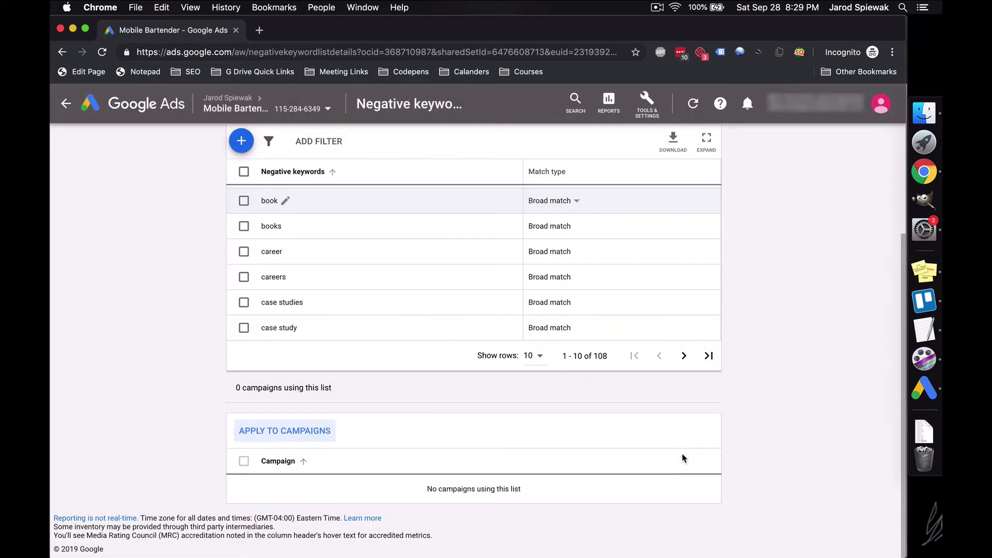
Check the campaign overview and the shared negative keyword lists, then return to the campaigns
scroll(589, 472, down, 2)
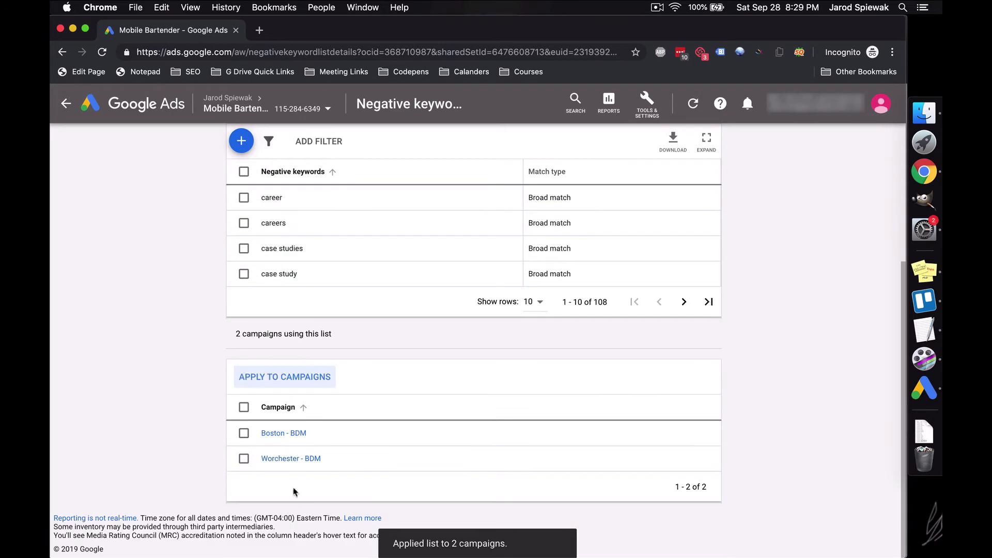
scroll(647, 362, up, 5)
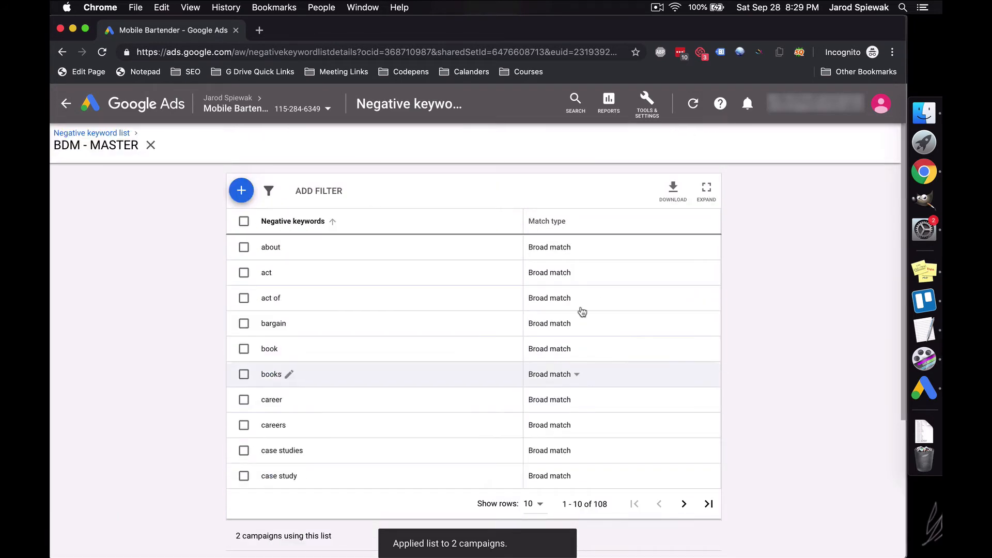
click(65, 106)
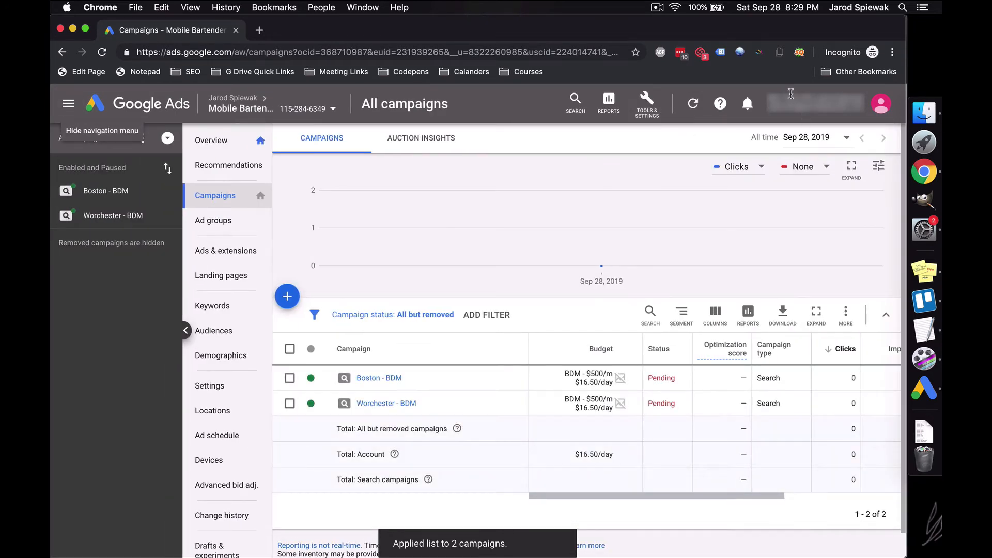
click(648, 104)
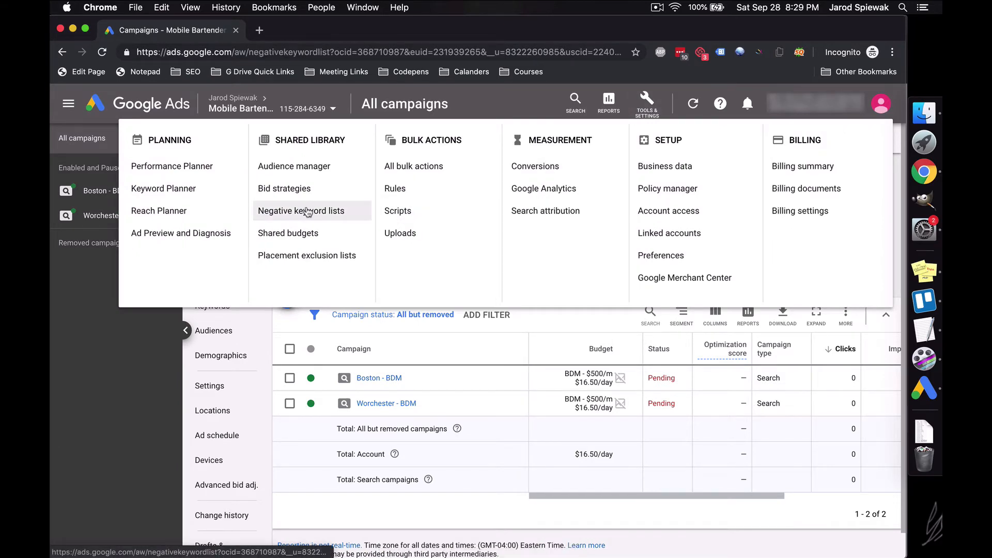
click(308, 210)
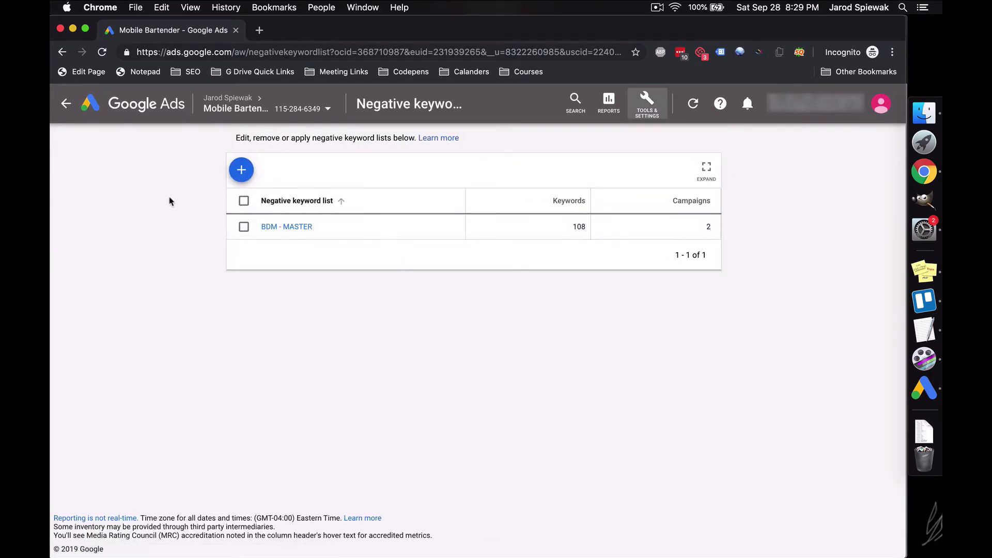
click(71, 112)
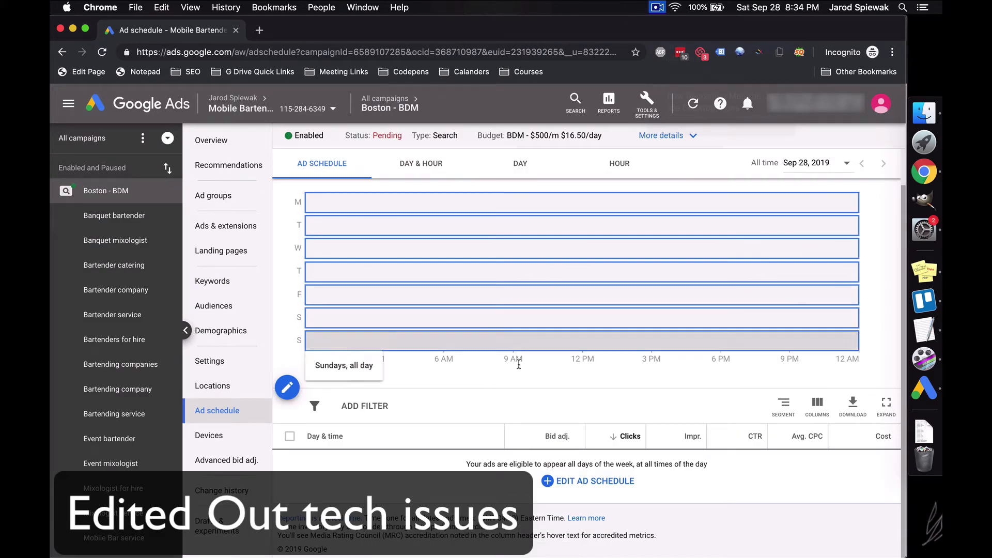
Open the Boston campaign's ad schedule for editing, add two more all-days rows, and set the first row to 00:00–09:45
click(566, 479)
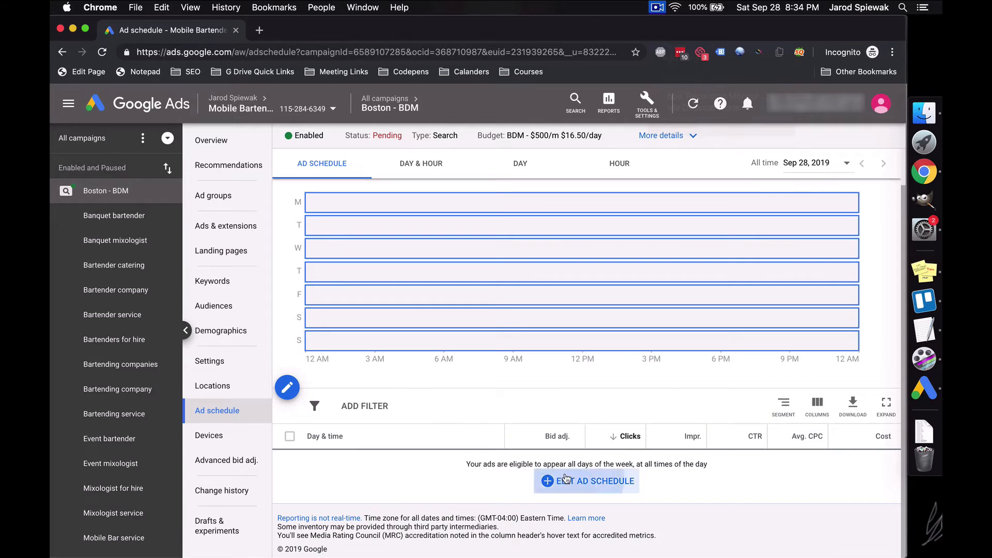
click(311, 255)
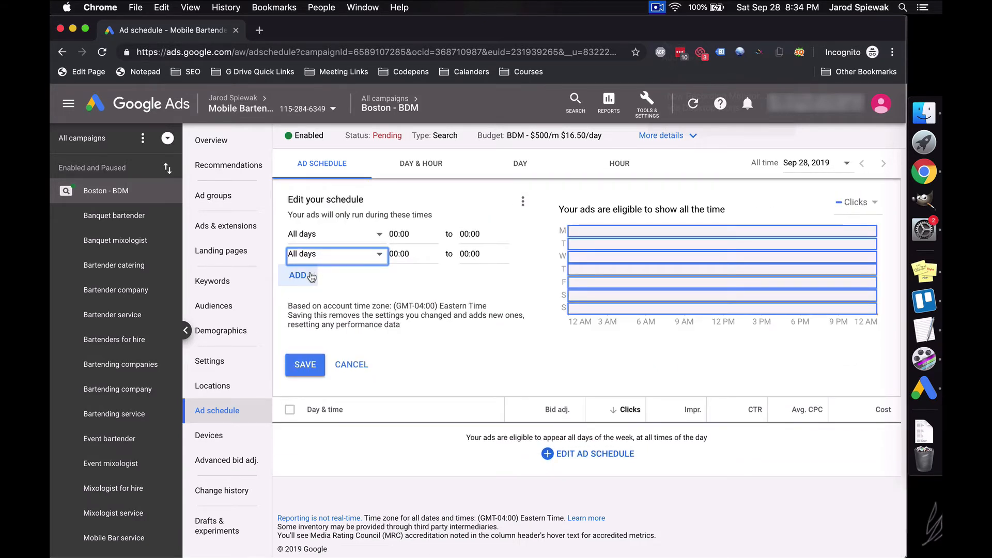
click(312, 275)
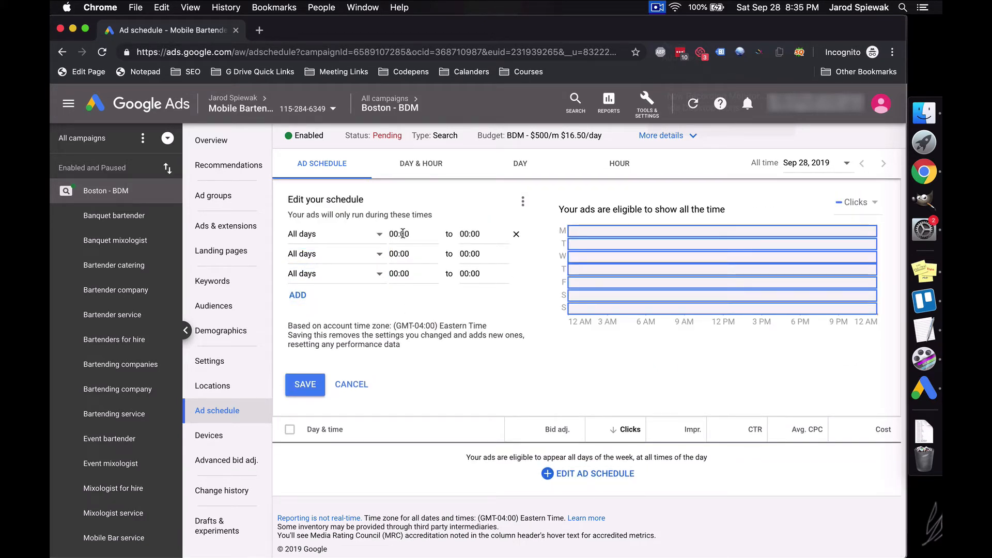
click(465, 235)
scroll(496, 372, down, 5)
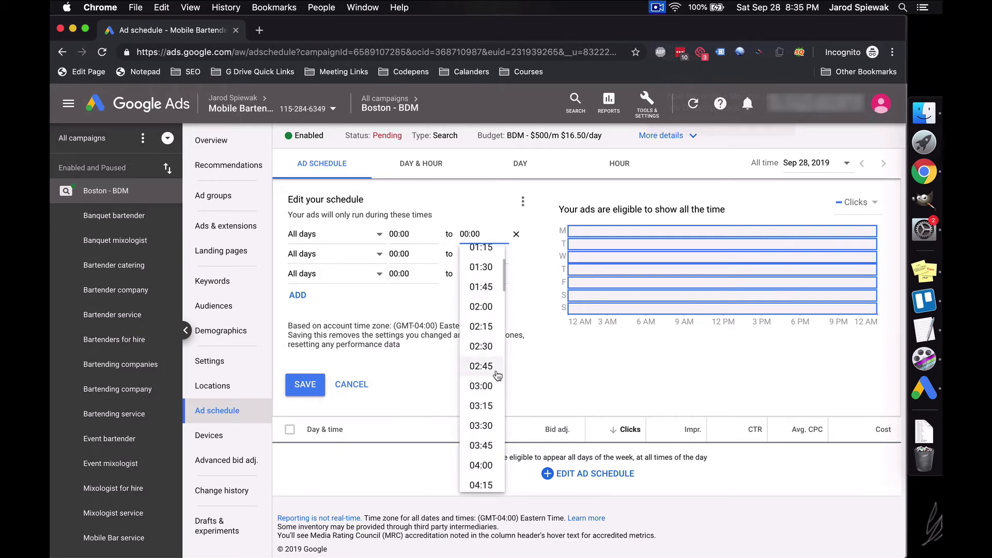
scroll(498, 375, down, 4)
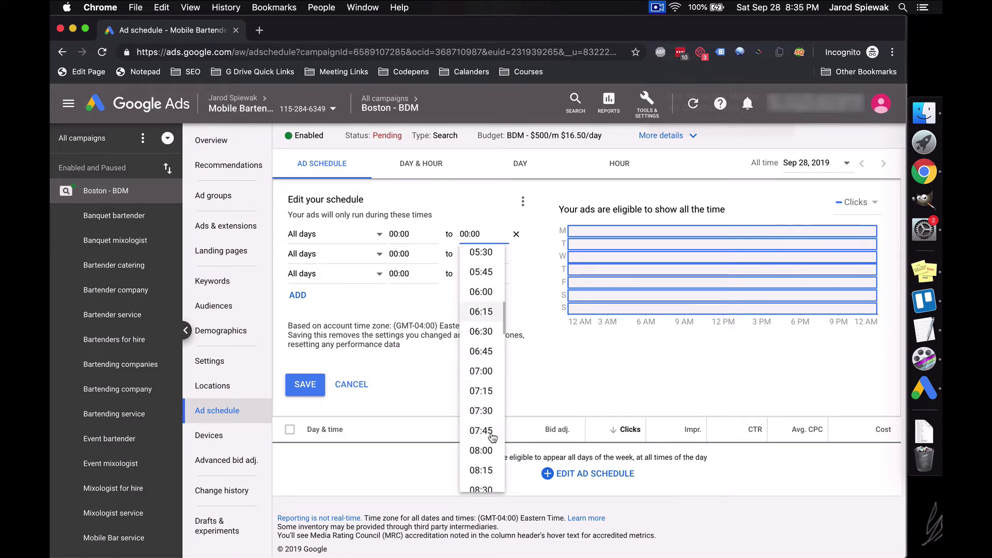
click(481, 481)
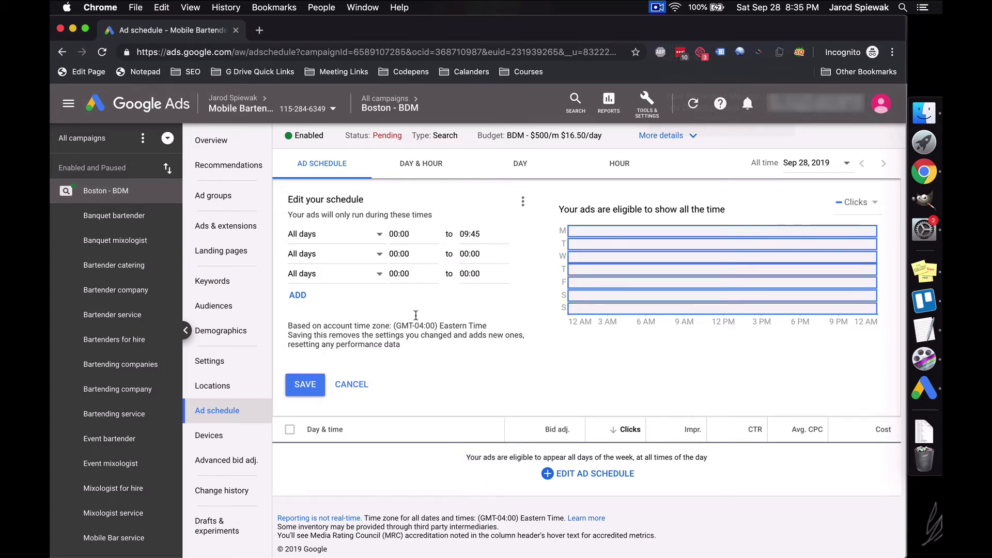
Set the second all-days row of the Boston ad schedule to run from 10:00 to 20:00
click(397, 254)
scroll(421, 305, down, 10)
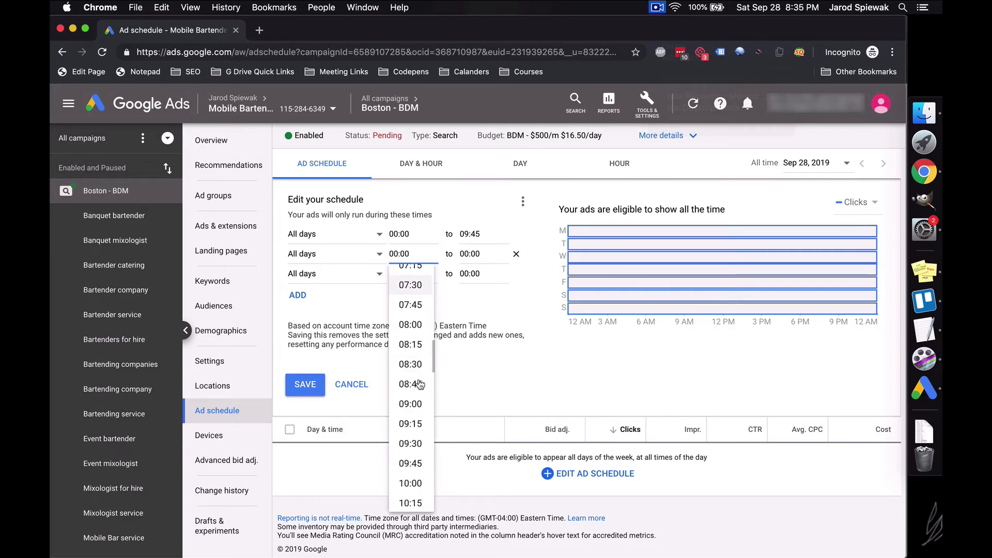
click(421, 482)
click(471, 254)
scroll(489, 374, down, 15)
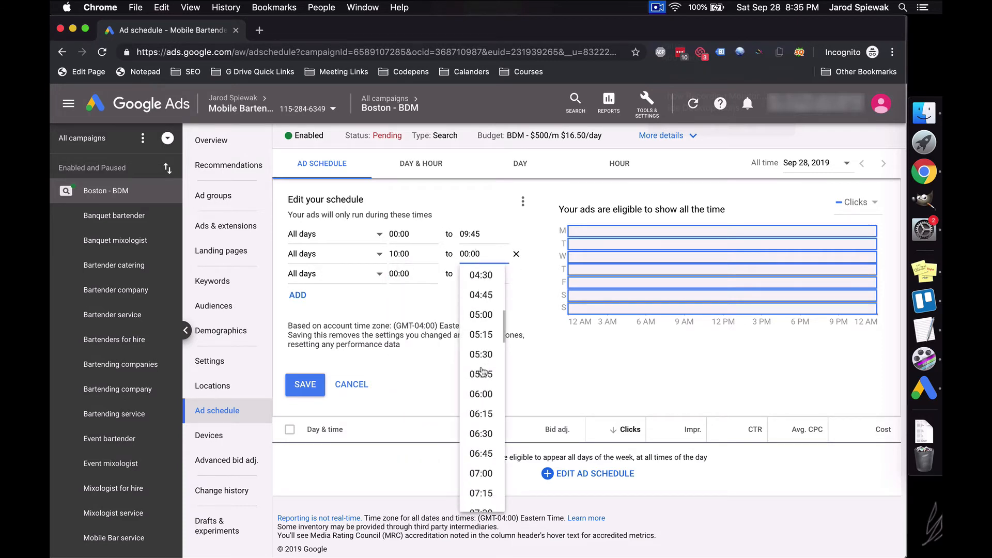
scroll(488, 374, down, 10)
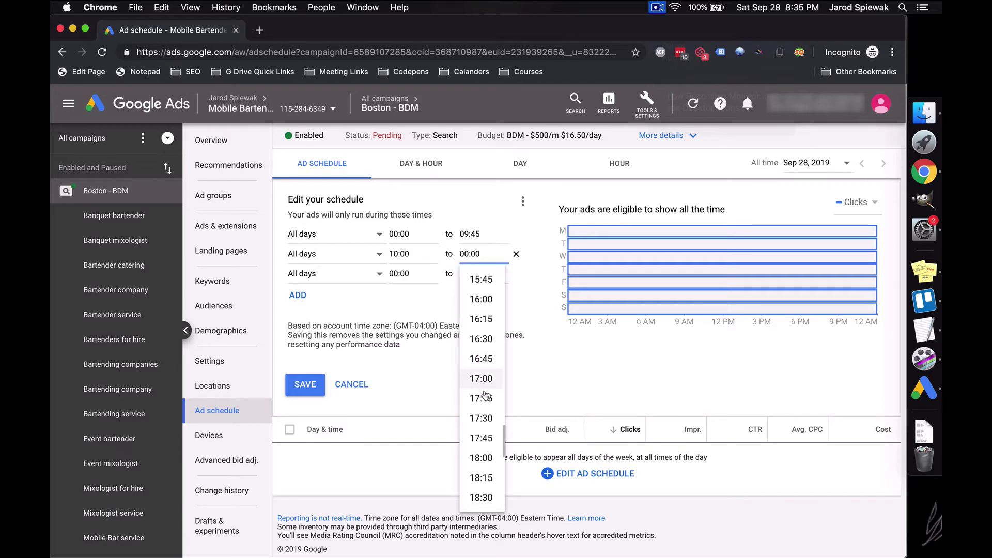
scroll(486, 395, down, 3)
click(489, 477)
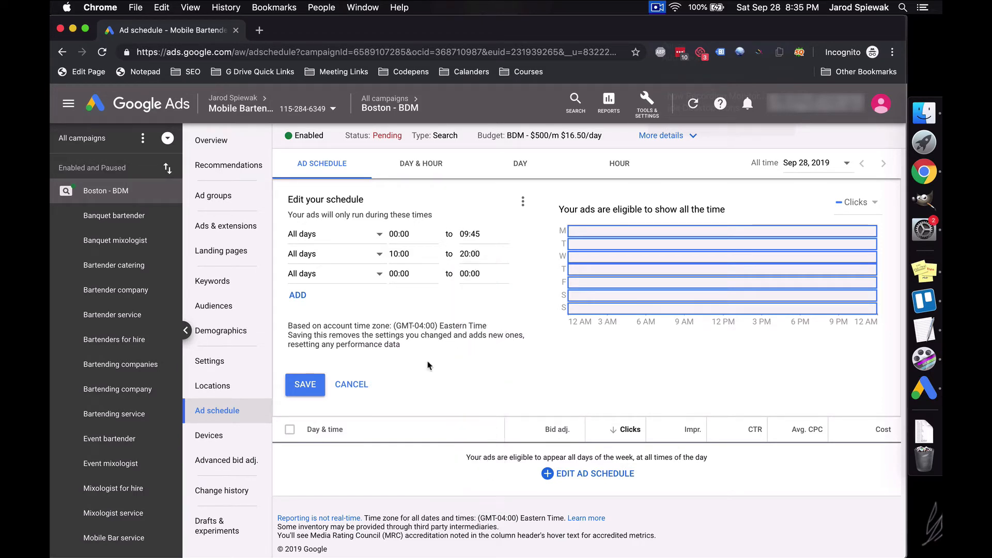
Set the third all-days row to run from 20:15 to 23:45 and save the Boston ad schedule
click(407, 274)
scroll(401, 357, down, 20)
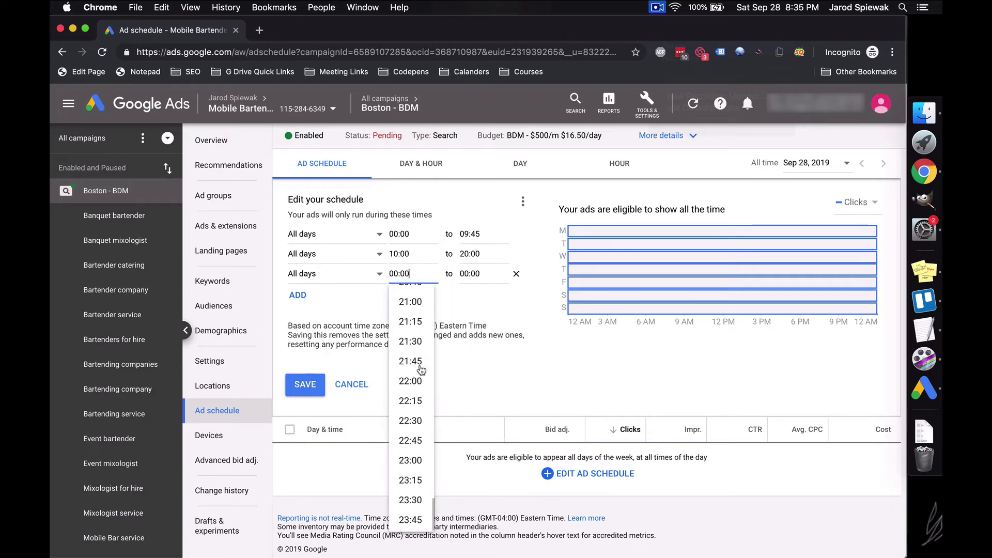
scroll(416, 331, up, 3)
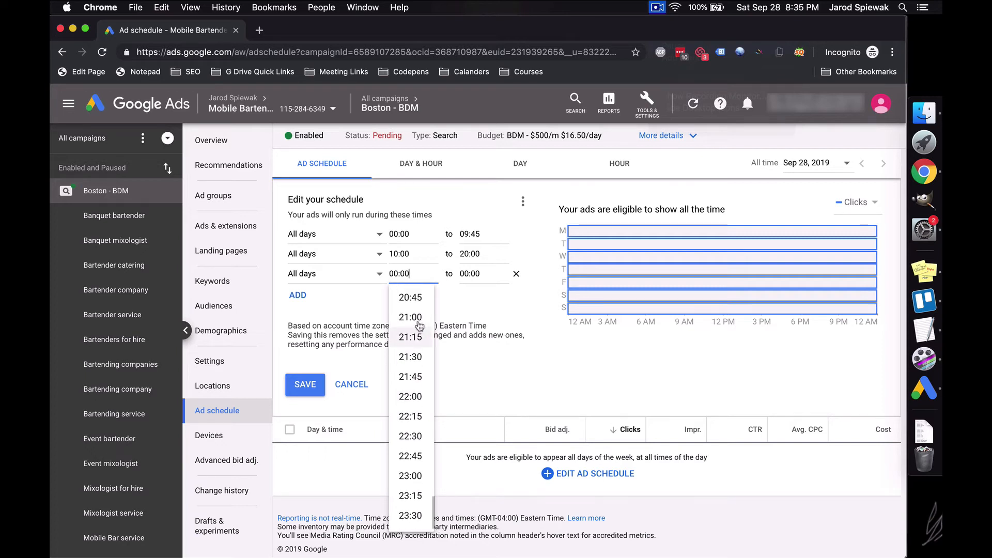
scroll(420, 325, up, 1)
click(418, 315)
click(483, 274)
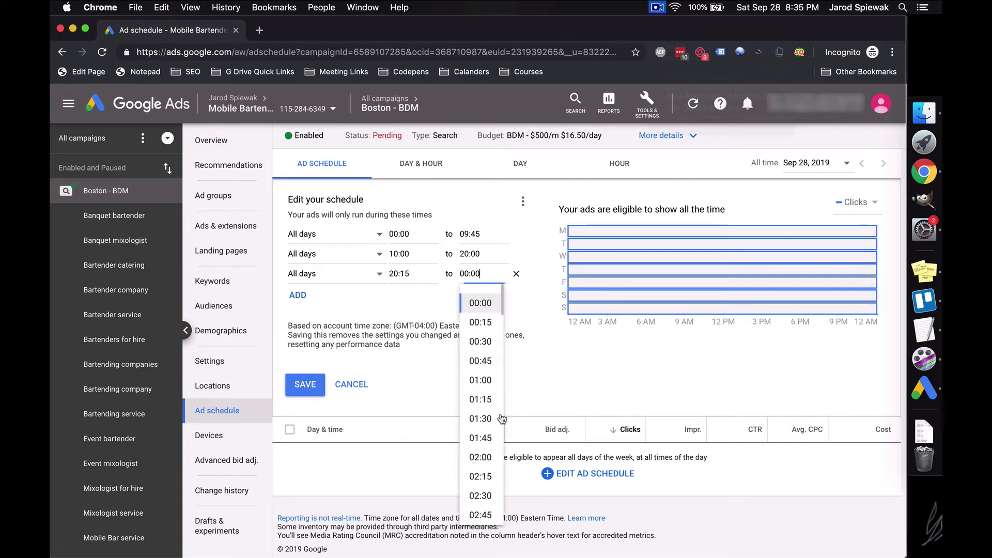
scroll(492, 444, down, 20)
scroll(499, 467, down, 15)
click(494, 509)
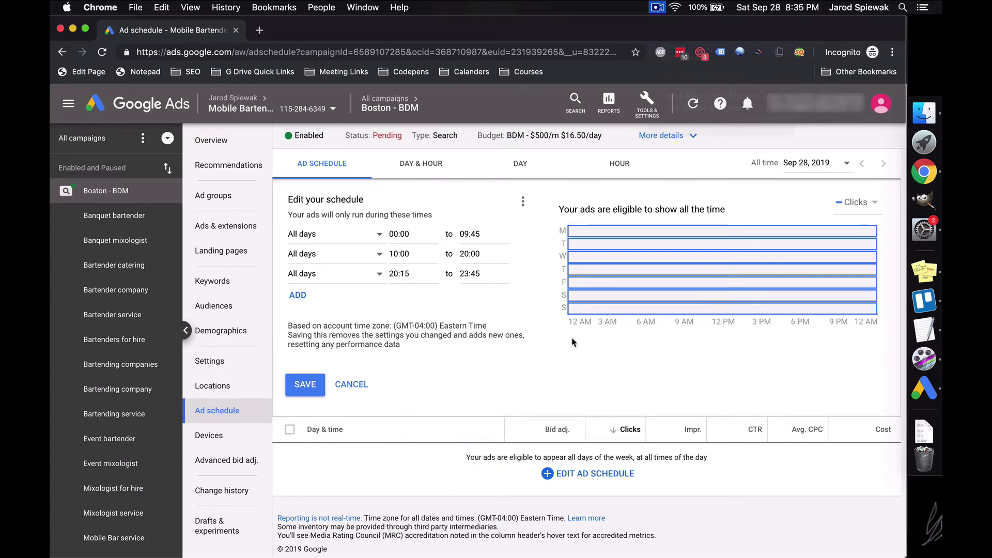
click(305, 385)
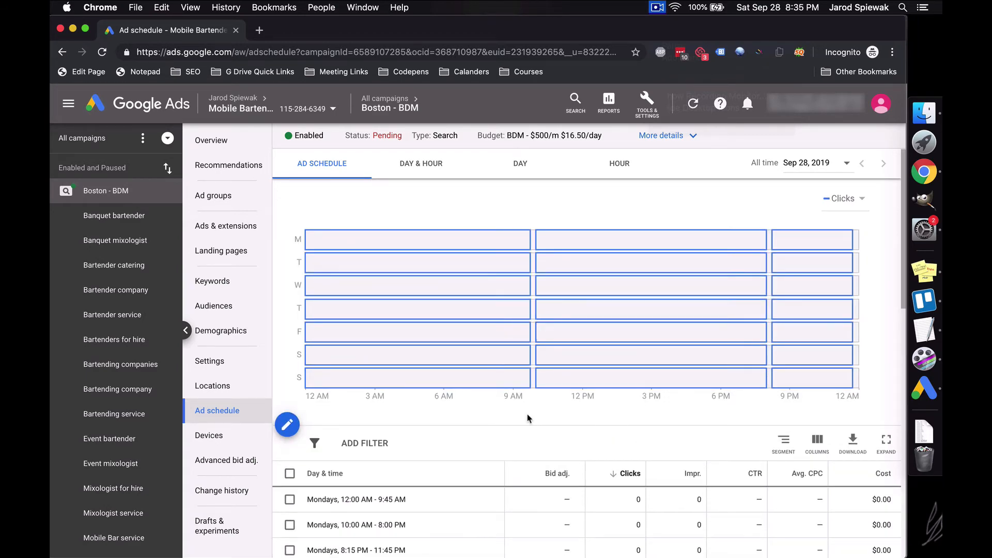
scroll(528, 419, down, 2)
scroll(528, 418, up, 2)
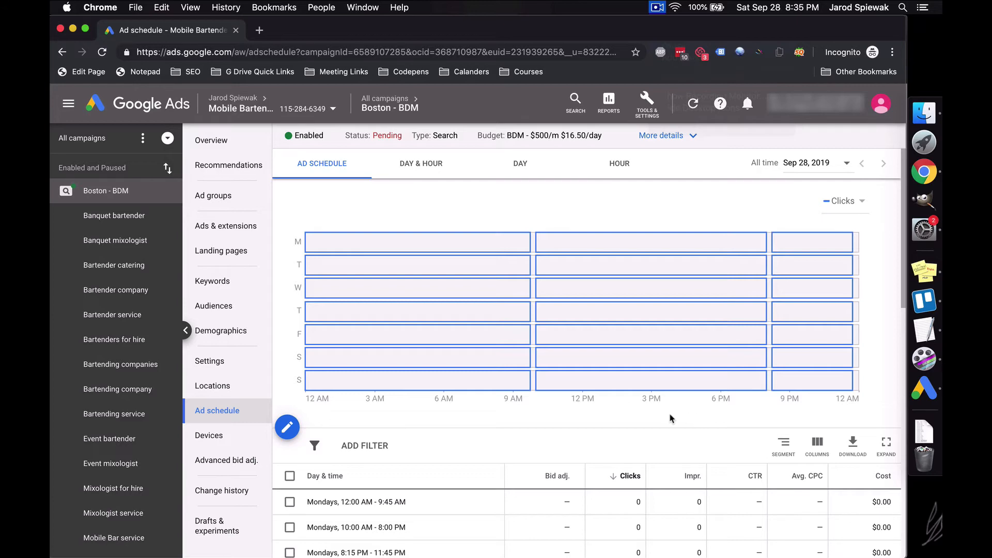
scroll(672, 416, down, 5)
scroll(666, 414, down, 1)
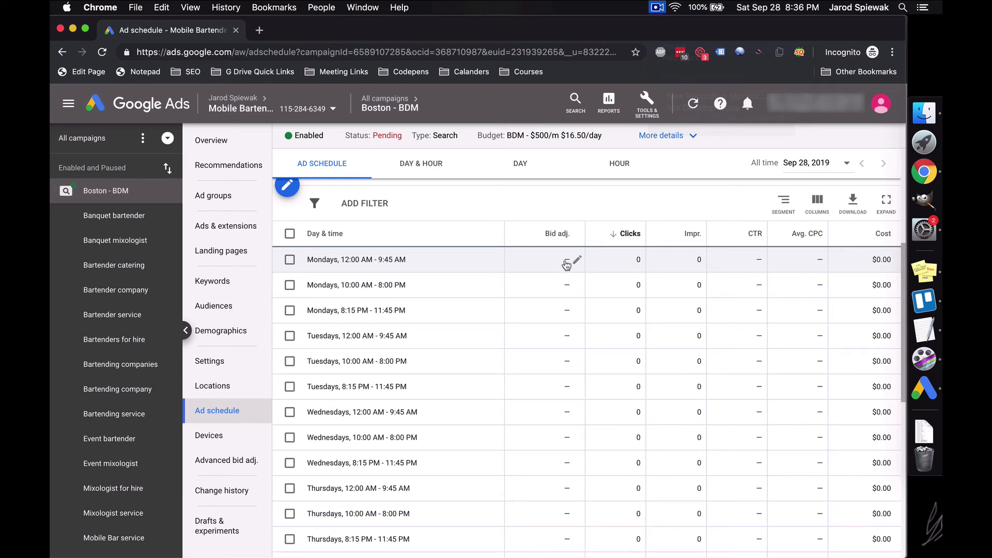
click(289, 260)
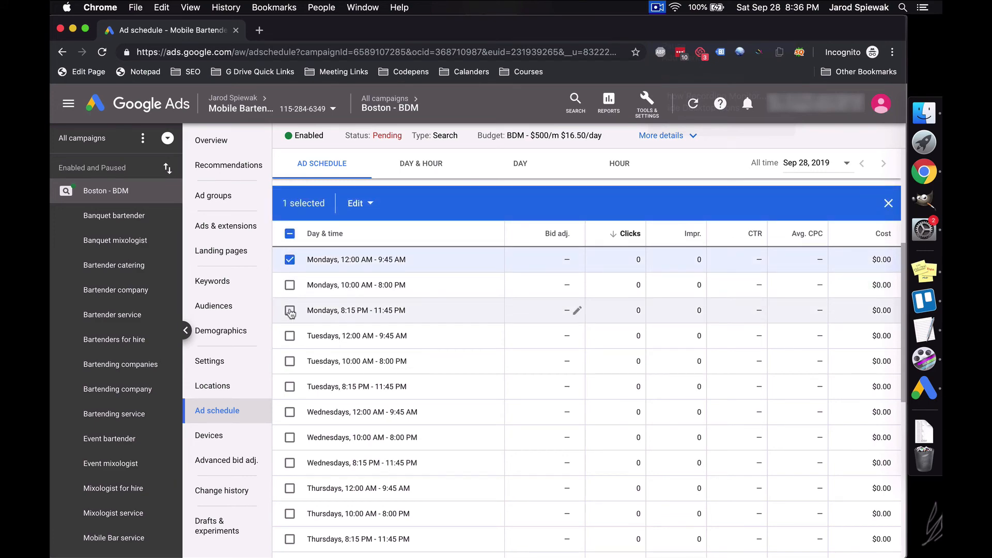
click(290, 233)
click(290, 234)
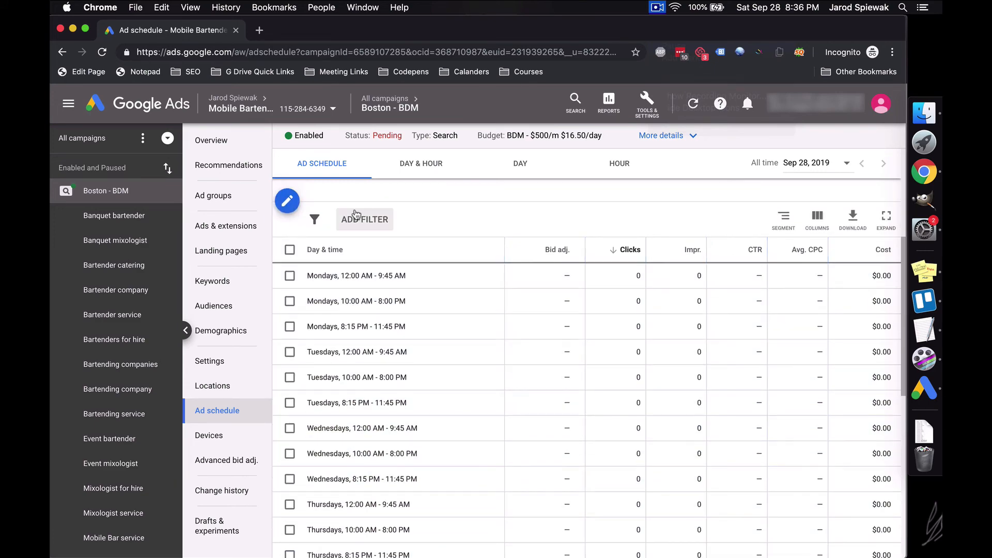
click(356, 220)
click(396, 200)
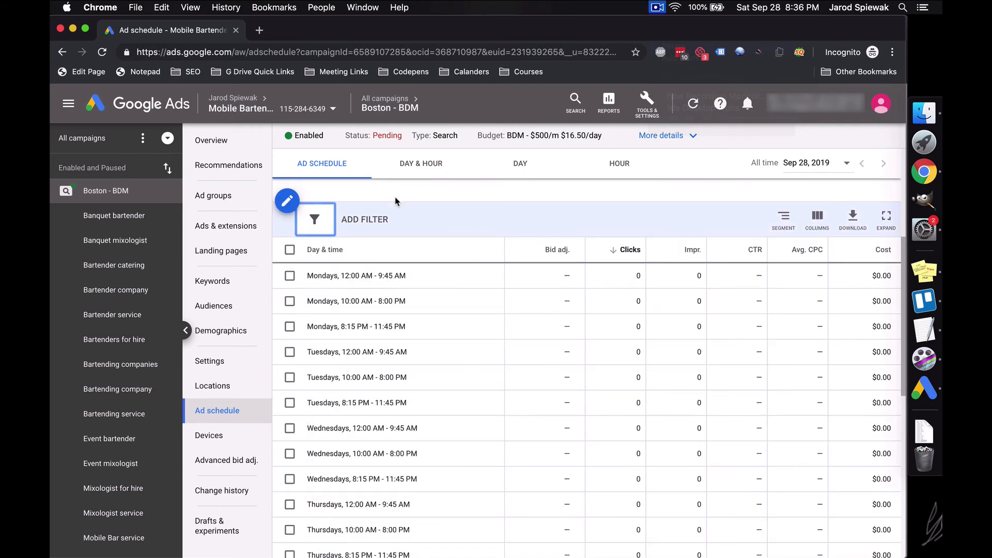
Select every day's 12:00 AM–9:45 AM and 8:15 PM–11:45 PM rows in the Boston ad schedule, leaving out the 10:00 AM–8:00 PM rows
click(289, 276)
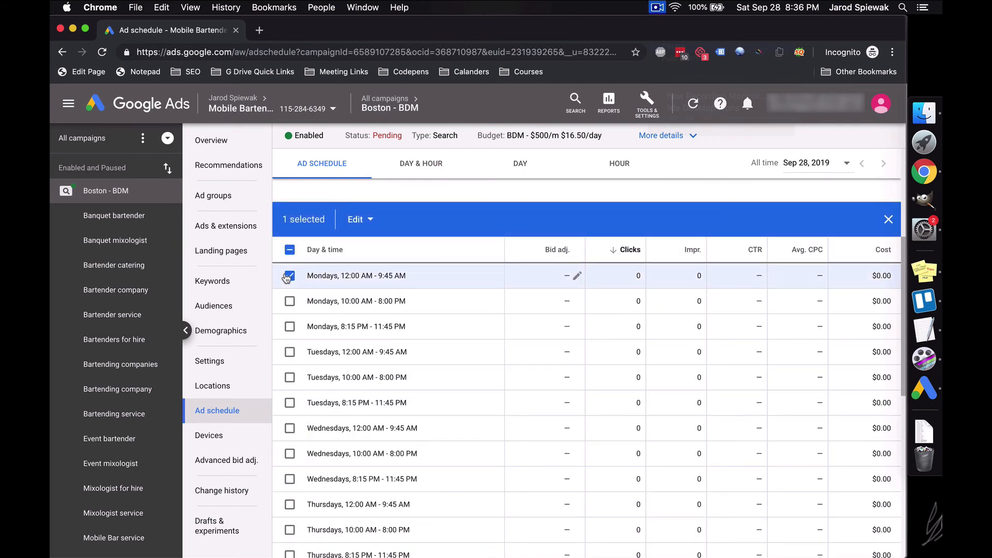
click(290, 352)
click(290, 403)
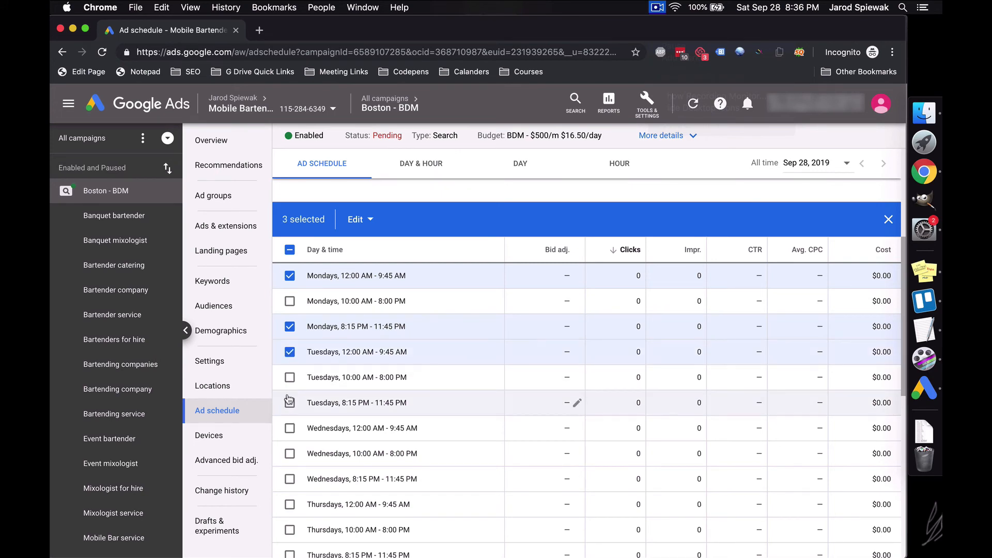
click(290, 428)
click(290, 478)
click(290, 505)
scroll(331, 420, down, 5)
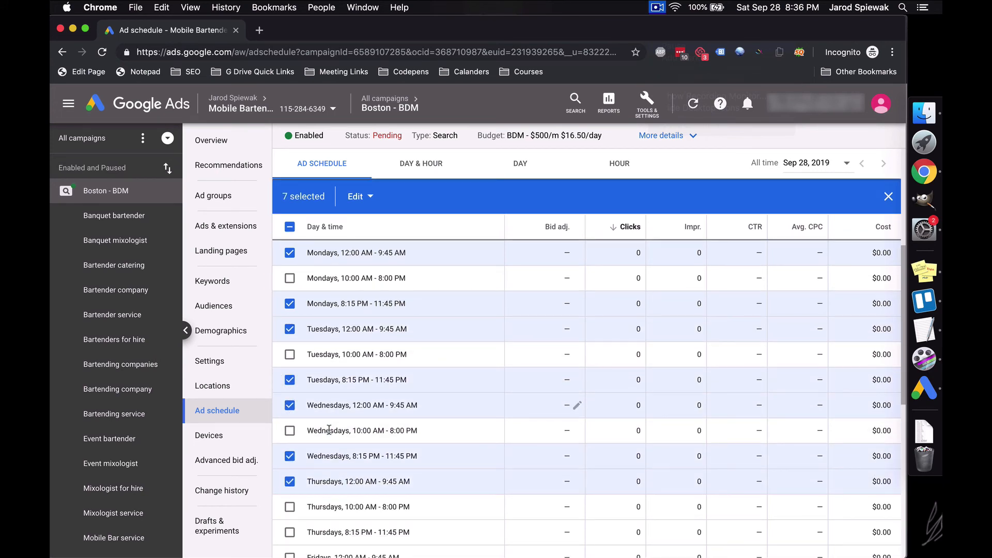
click(290, 294)
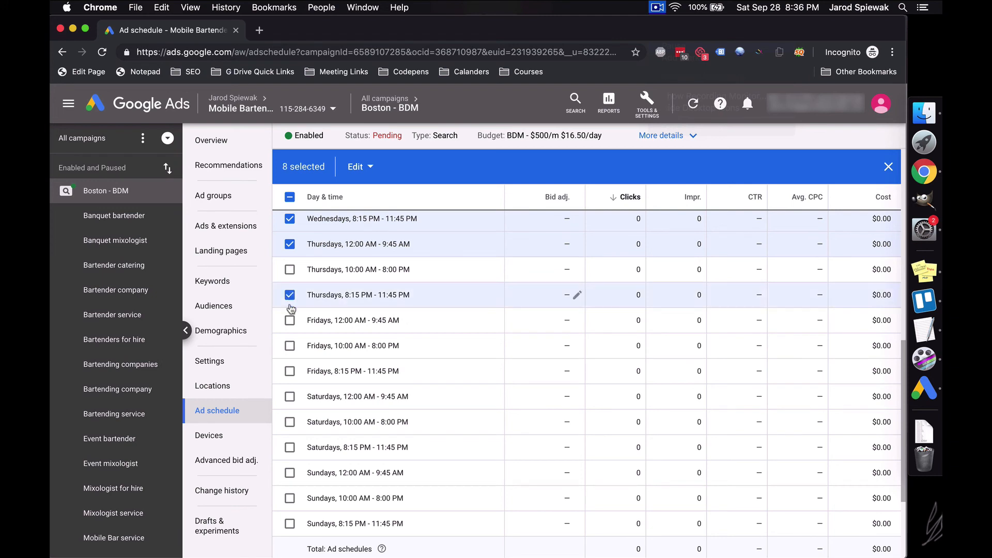
click(290, 321)
click(290, 371)
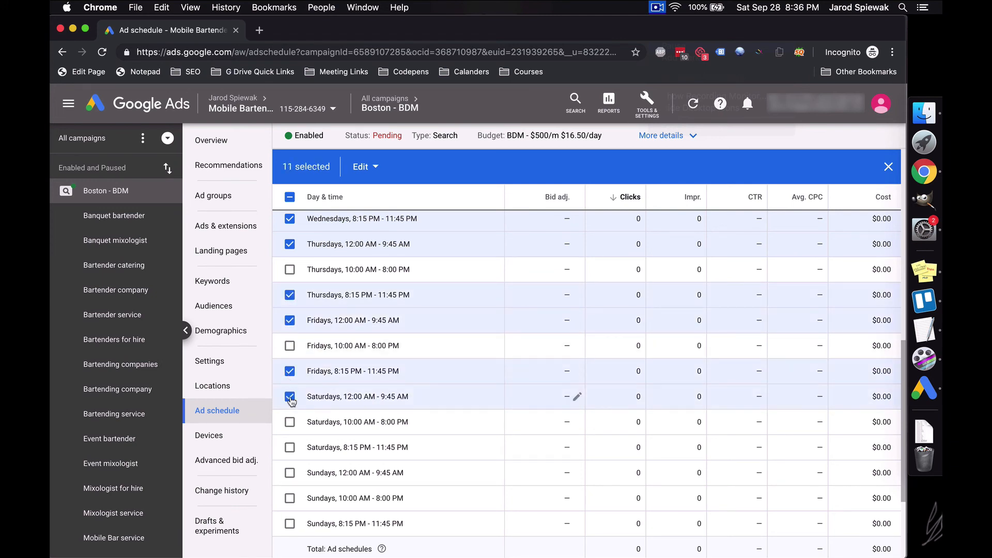
click(290, 448)
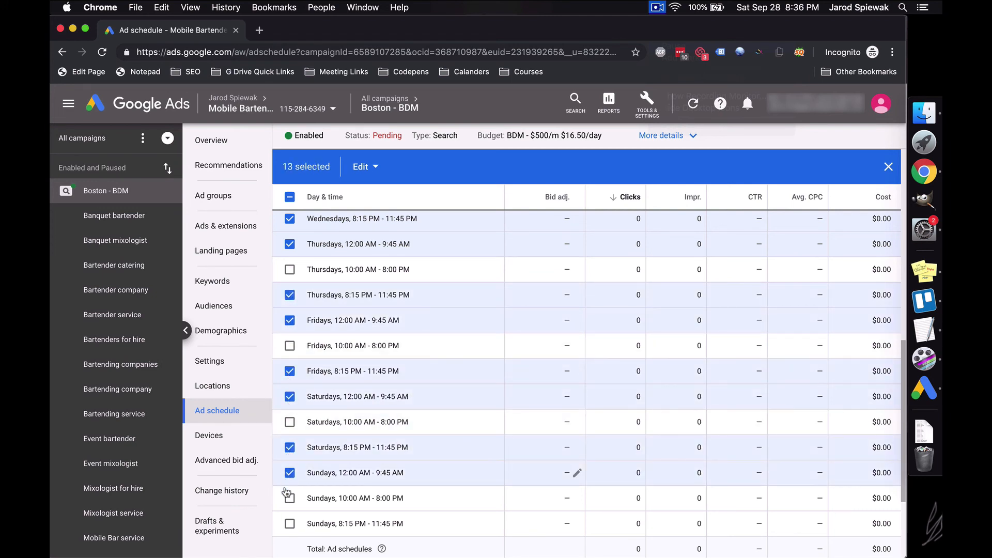
click(290, 524)
scroll(390, 347, down, 3)
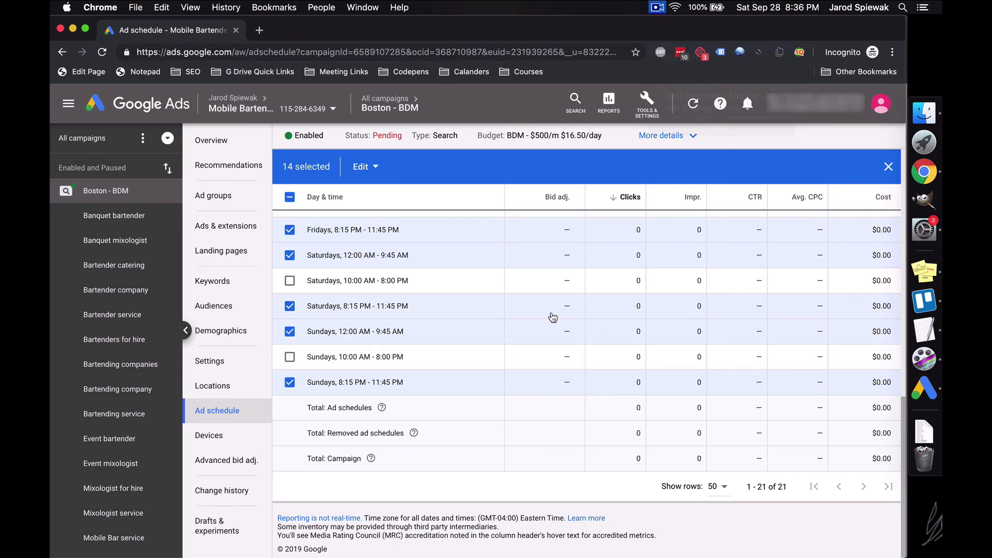
Apply a 50% decrease bid adjustment to the selected morning and late-evening schedule rows
scroll(550, 318, up, 5)
scroll(550, 318, up, 5)
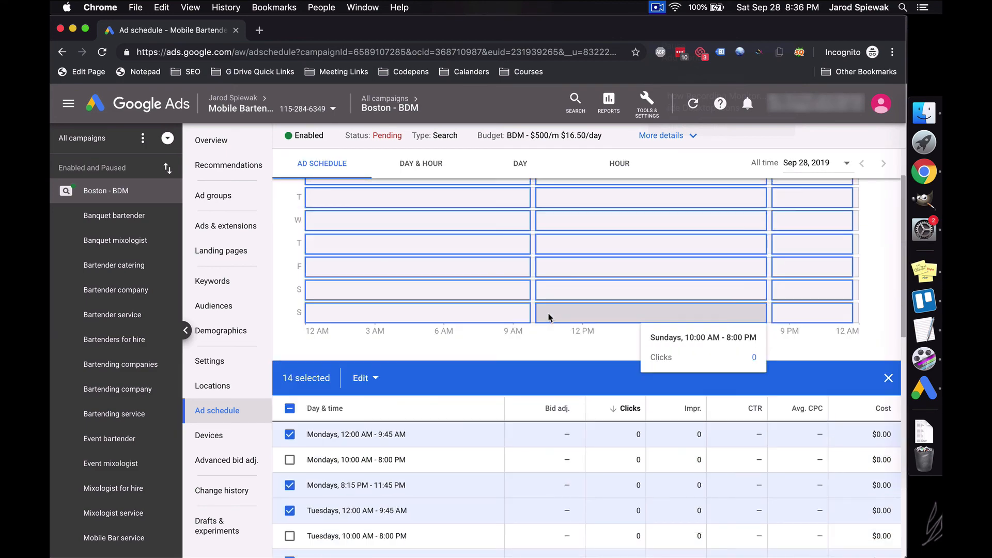
scroll(477, 322, down, 2)
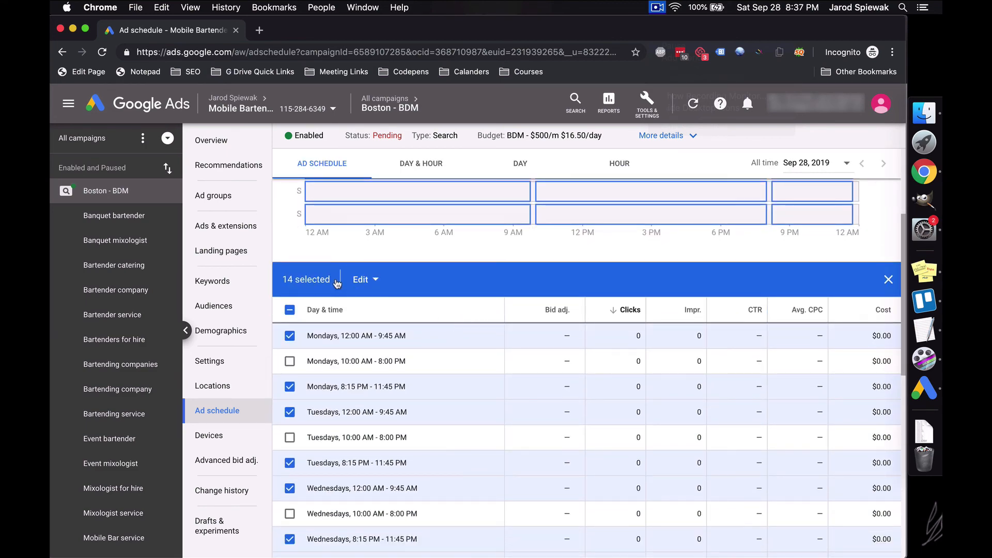
click(363, 280)
click(399, 338)
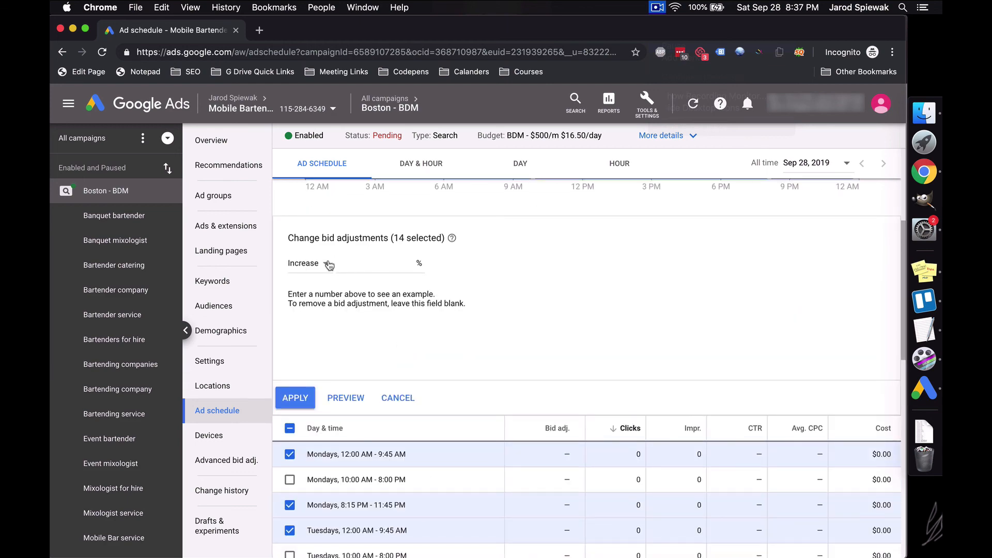
click(329, 266)
click(338, 299)
click(369, 260)
text(50)
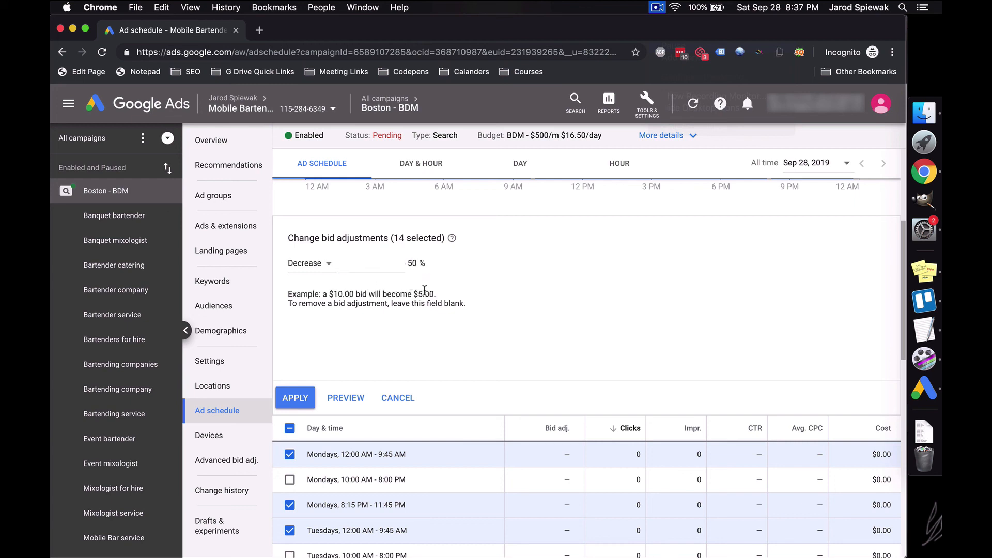
click(309, 392)
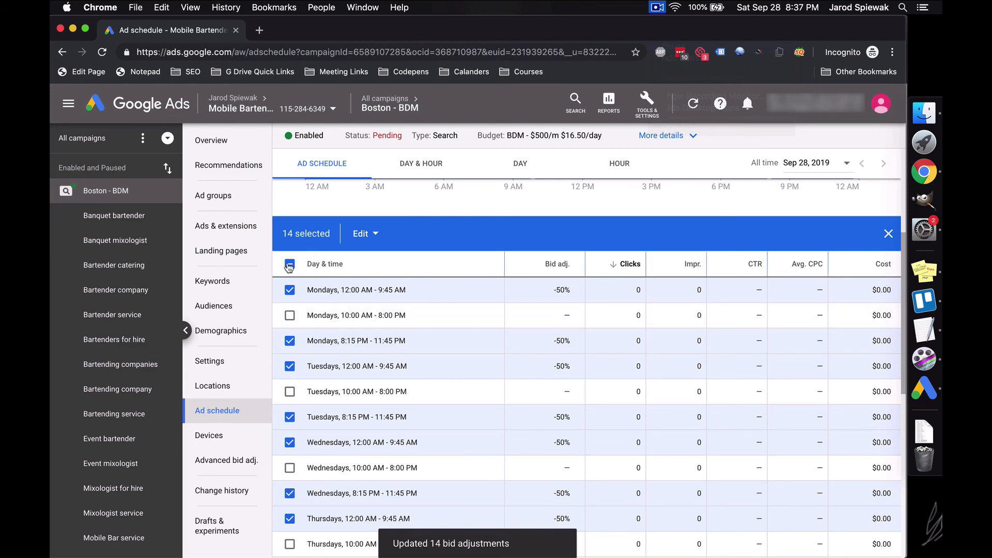
Clear the row selection and review the bid adjustments across the Boston ad schedule
click(290, 266)
click(290, 266)
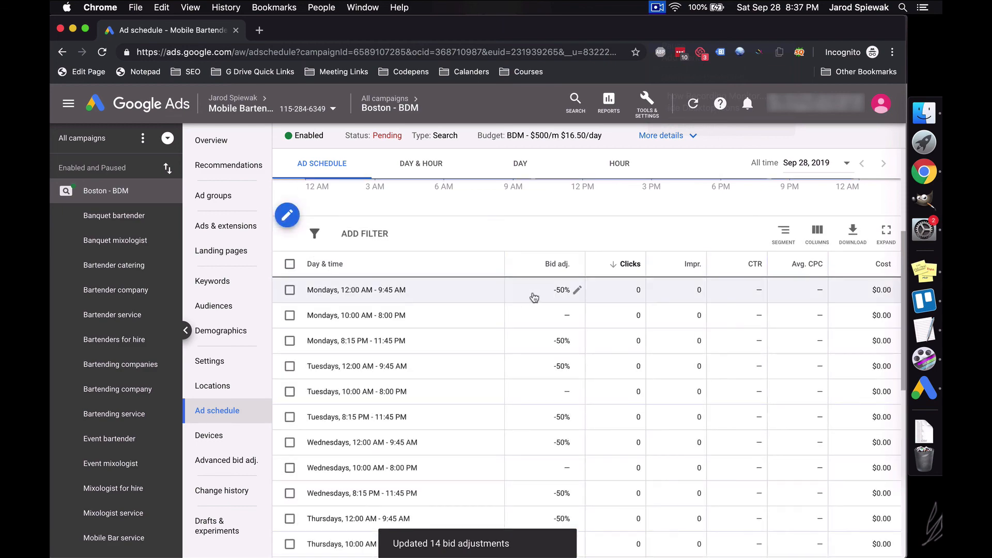
scroll(535, 297, down, 10)
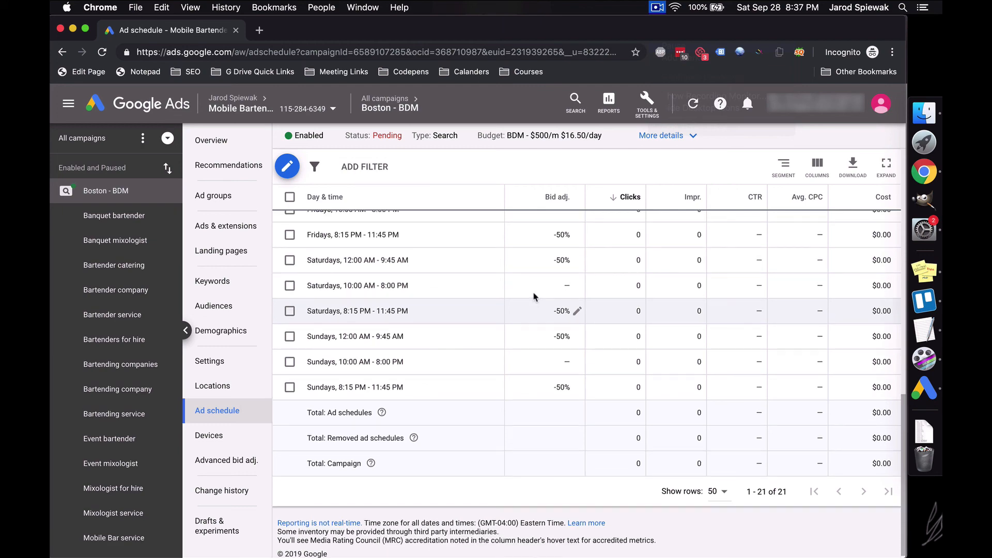
scroll(534, 297, up, 3)
scroll(535, 296, up, 10)
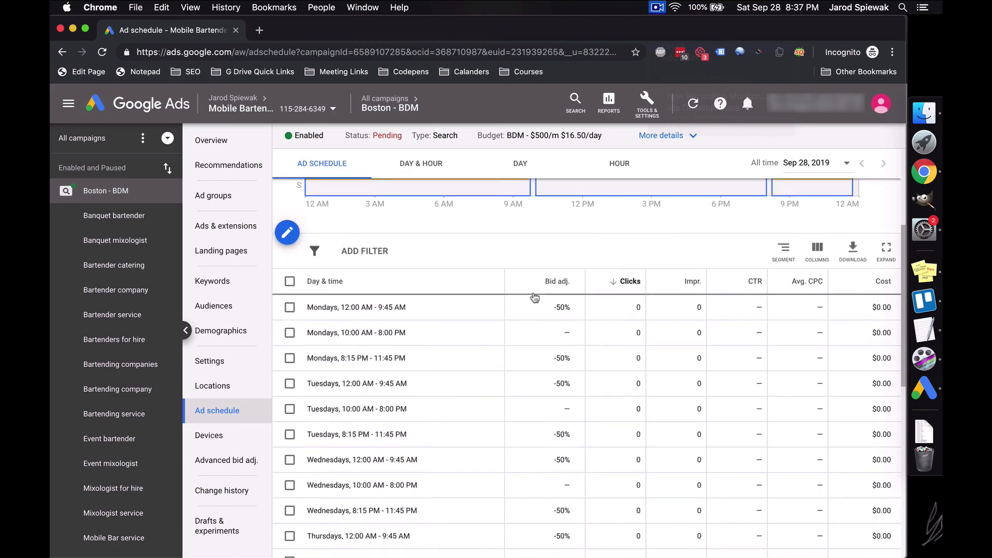